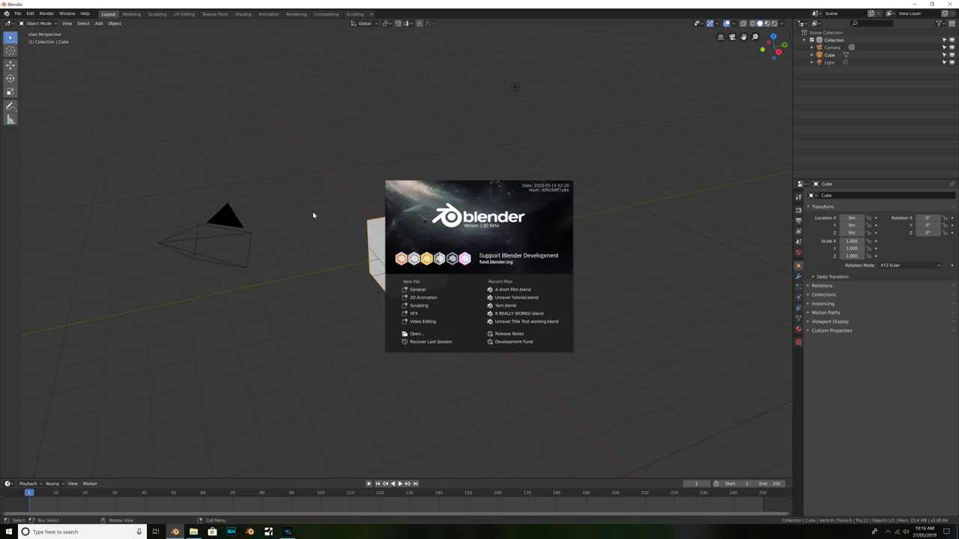
Dismiss the splash screen and delete the default cube
{"action": "left_click", "coordinate": [314, 215]}
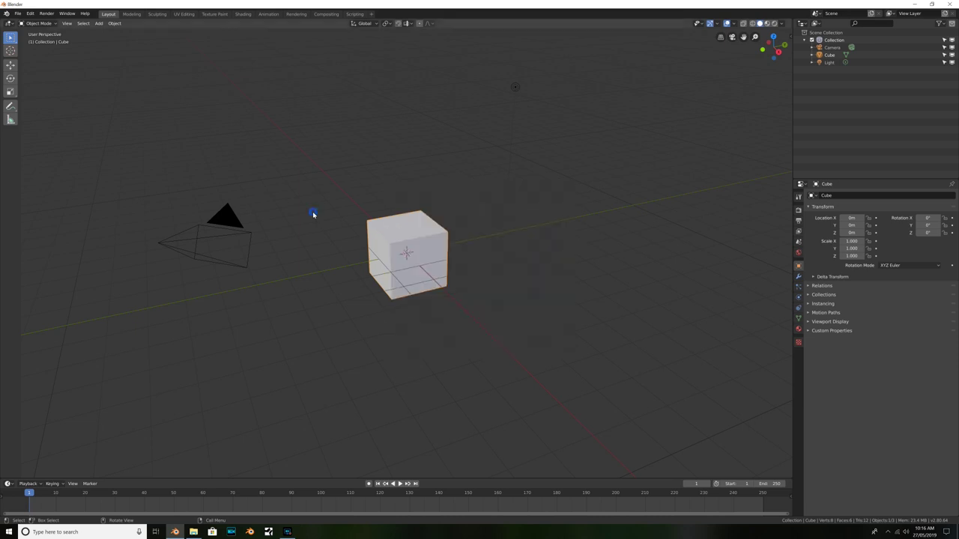
{"action": "middle_click_drag", "start_coordinate": [404, 240], "coordinate": [436, 233]}
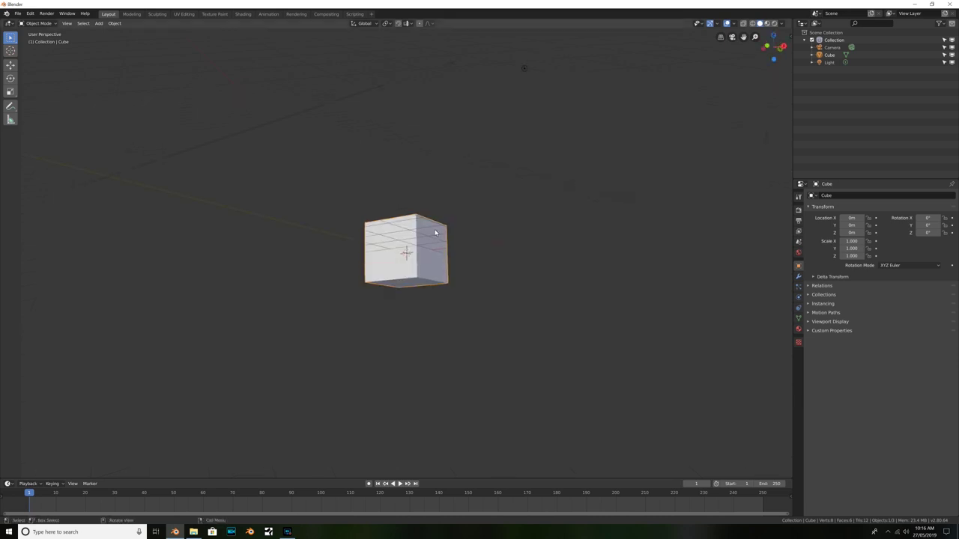
{"action": "key", "text": "x"}
{"action": "left_click", "coordinate": [436, 231]}
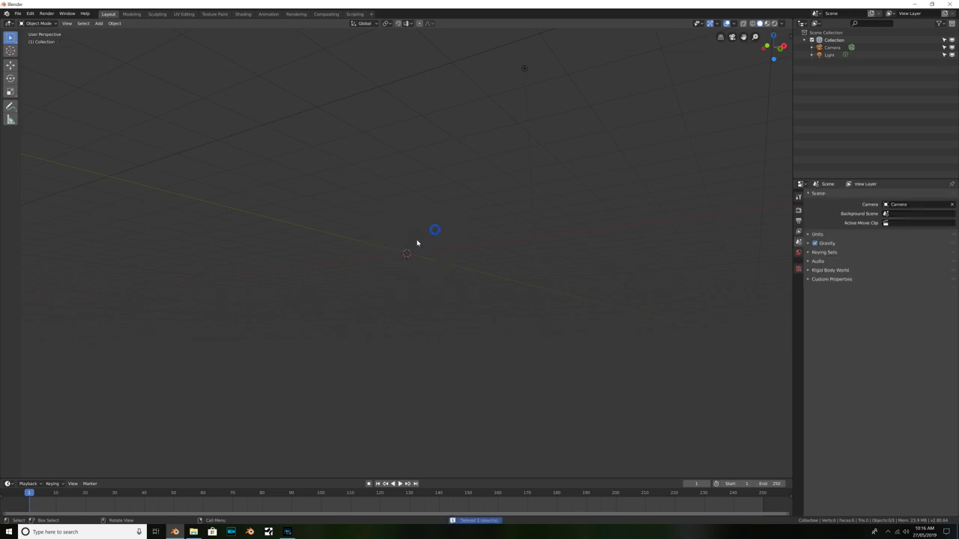
Add a 3D text object and rotate it 90° about X so it stands upright
{"action": "key", "text": "shift+a"}
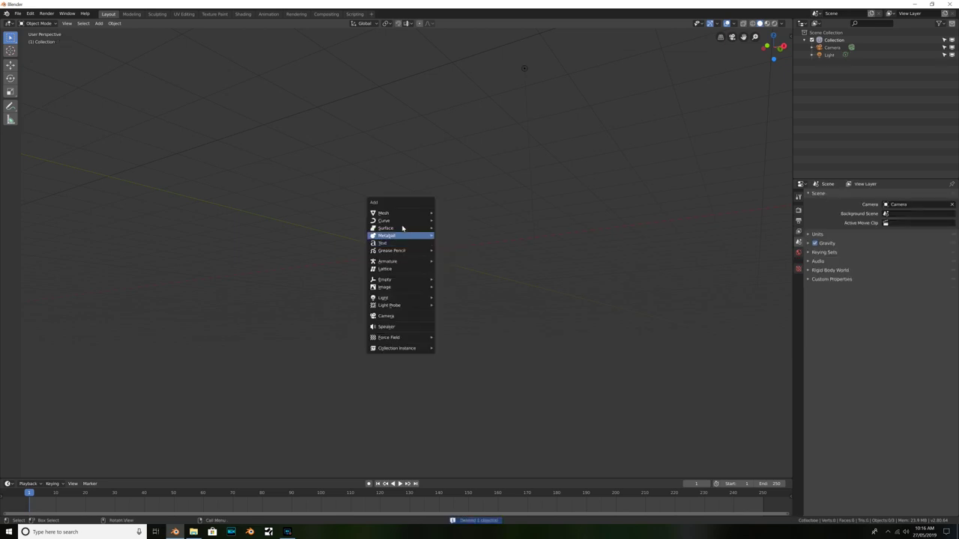
{"action": "left_click", "coordinate": [396, 244]}
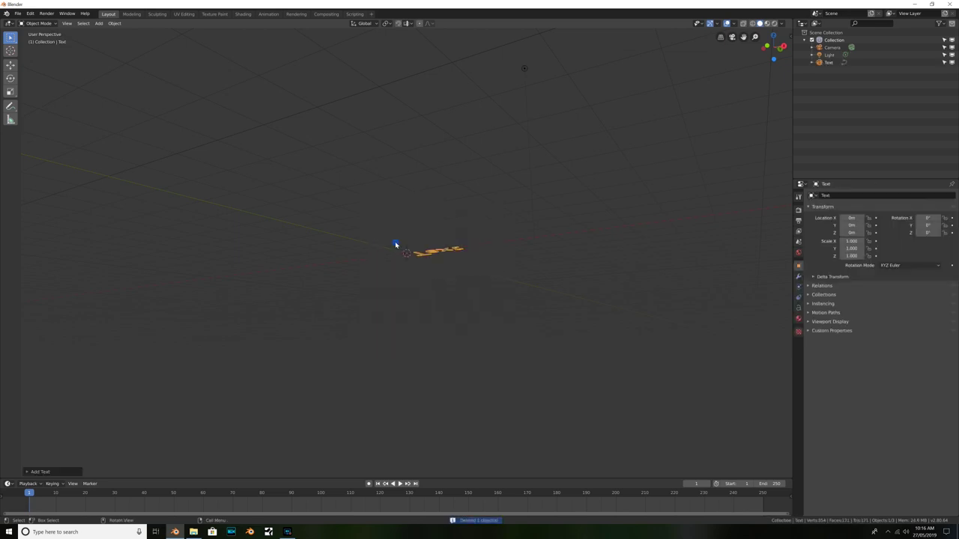
{"action": "middle_click_drag", "start_coordinate": [396, 246], "coordinate": [409, 275]}
{"action": "type", "text": "r"}
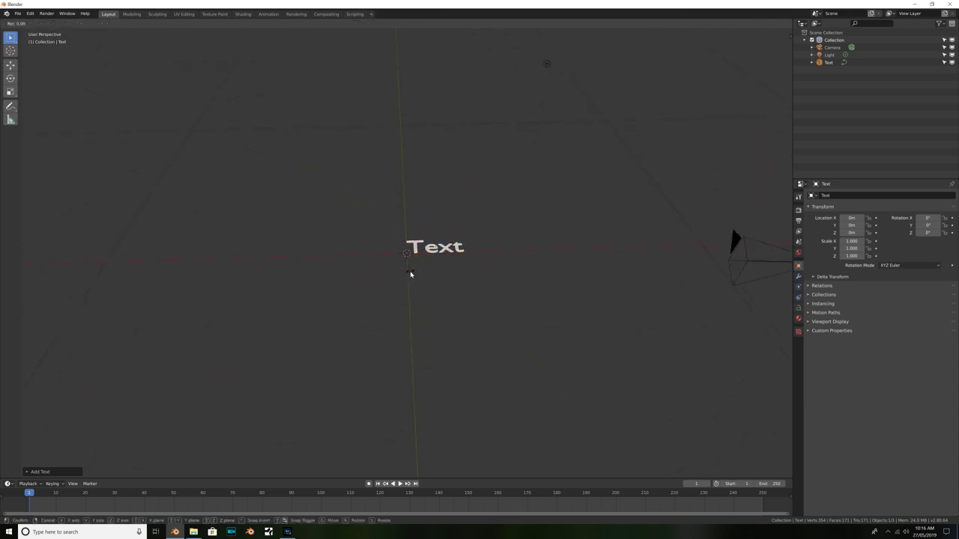
{"action": "type", "text": "x90"}
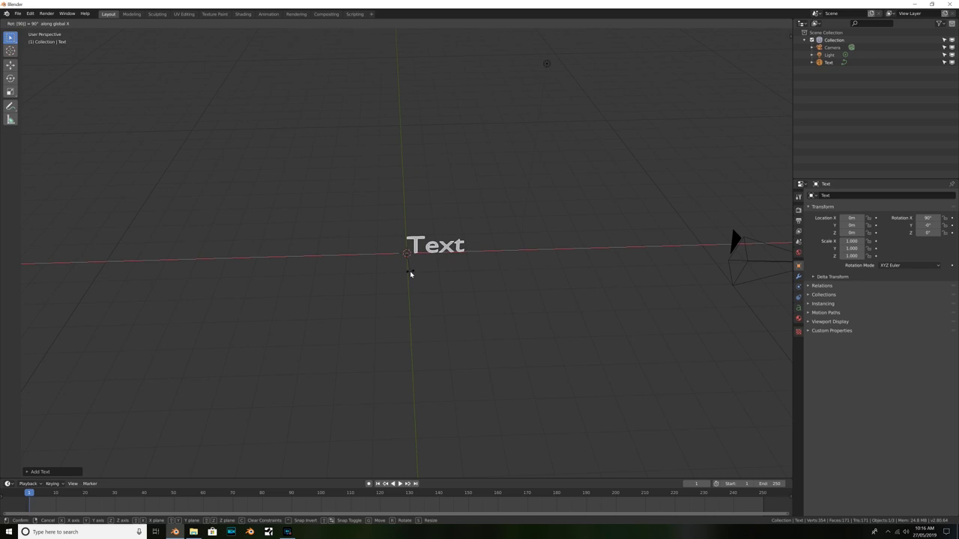
{"action": "key", "text": "Return"}
{"action": "scroll", "coordinate": [413, 274], "scroll_direction": "up", "scroll_amount": 5}
{"action": "middle_click_drag", "start_coordinate": [413, 274], "coordinate": [416, 237]}
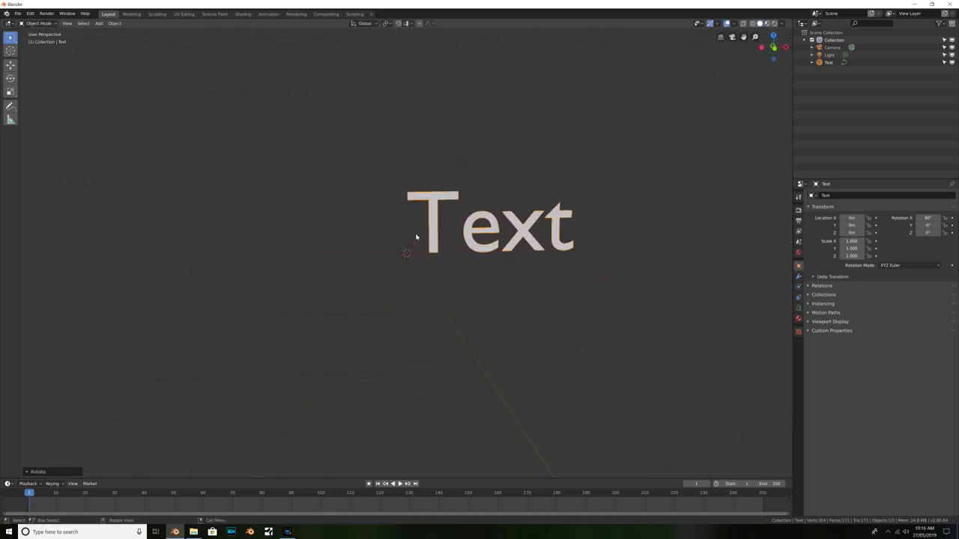
In text edit mode, erase the placeholder 'Text' and start typing UNRAVEL
{"action": "key", "text": "Tab"}
{"action": "key", "text": "BackSpace"}
{"action": "key", "text": "BackSpace"}
{"action": "key", "text": "BackSpace"}
{"action": "key", "text": "BackSpace"}
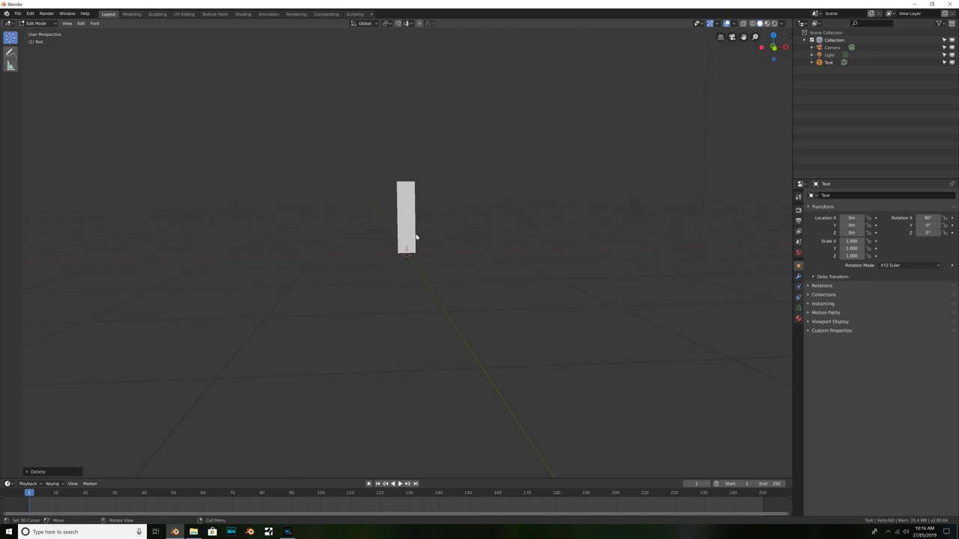
{"action": "type", "text": "UNRAVEL"}
Finish typing UNRAVEL and leave text edit mode
{"action": "key", "text": "Tab"}
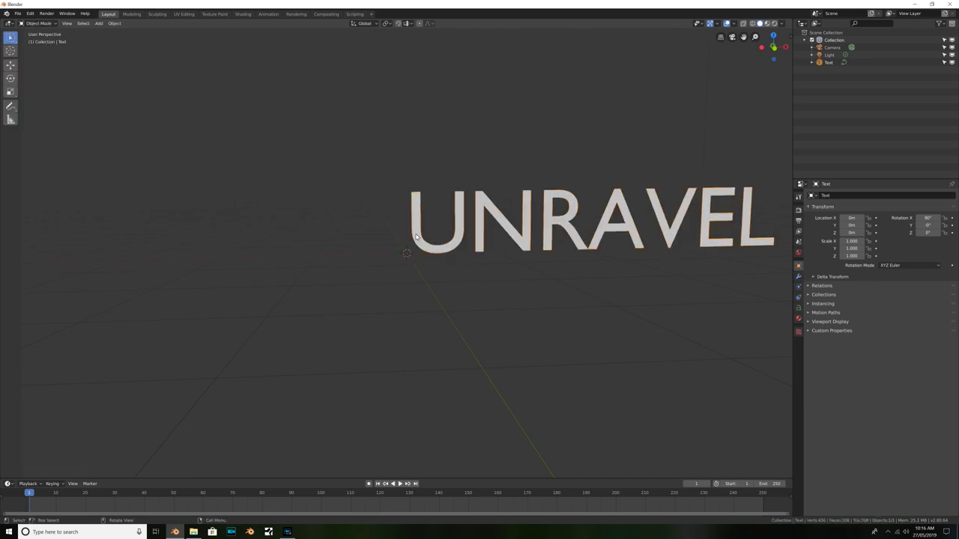
{"action": "scroll", "coordinate": [510, 233], "scroll_direction": "down", "scroll_amount": 3}
{"action": "scroll", "coordinate": [508, 231], "scroll_direction": "up", "scroll_amount": 5}
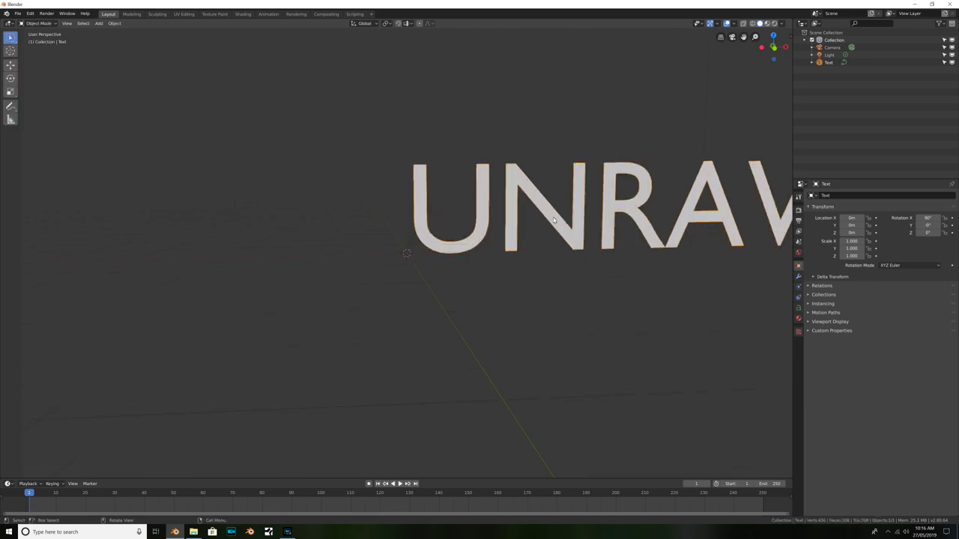
{"action": "middle_click_drag", "start_coordinate": [508, 231], "coordinate": [580, 219]}
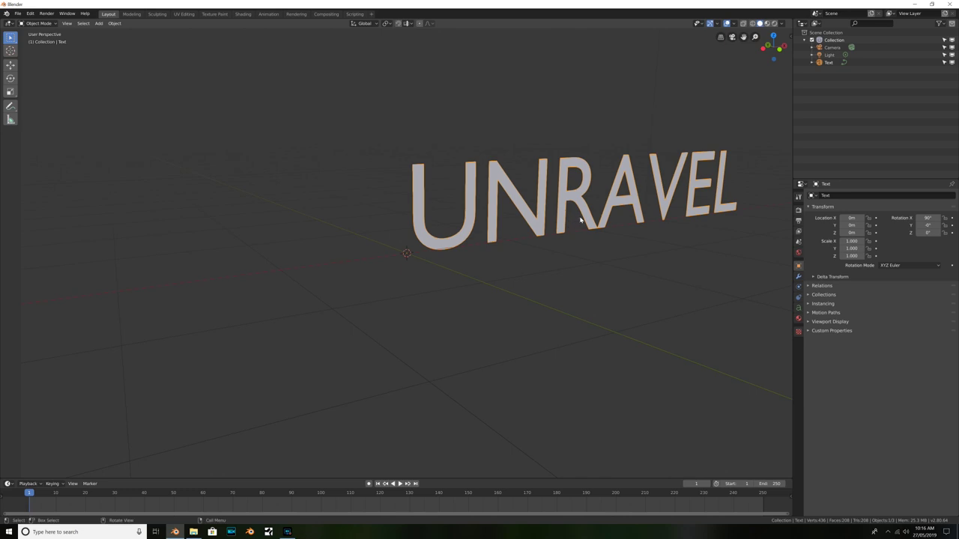
Set the text's horizontal alignment to Center and expand the Font panel
{"action": "left_click", "coordinate": [799, 308]}
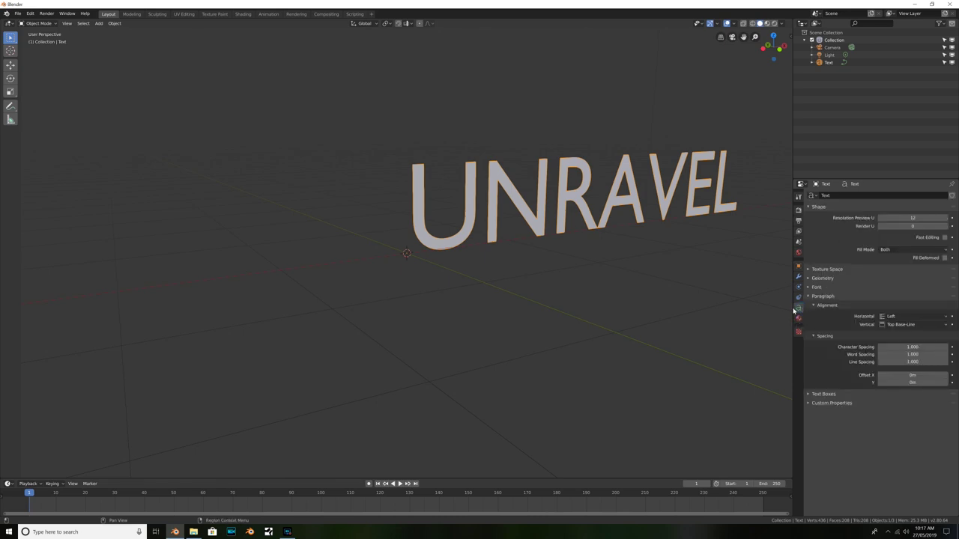
{"action": "left_click", "coordinate": [904, 318]}
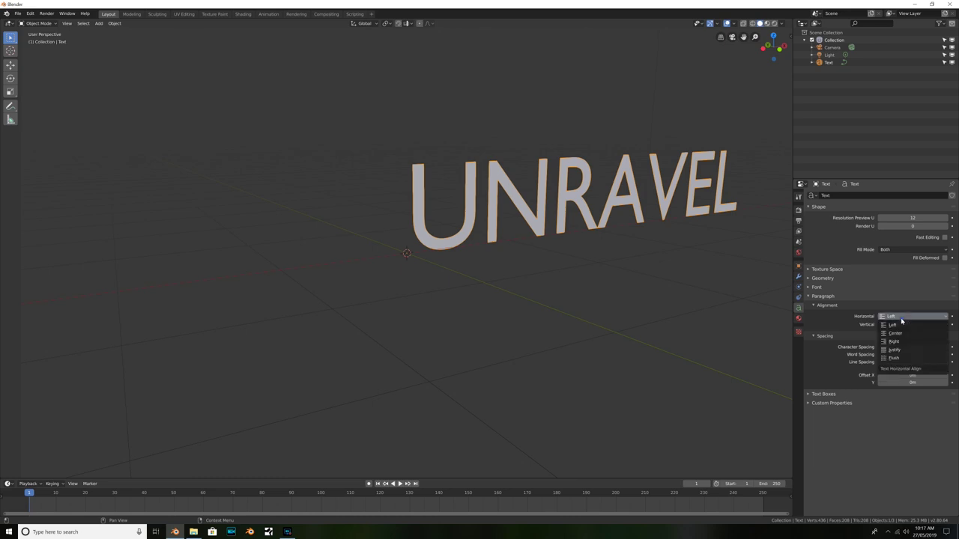
{"action": "left_click", "coordinate": [893, 334]}
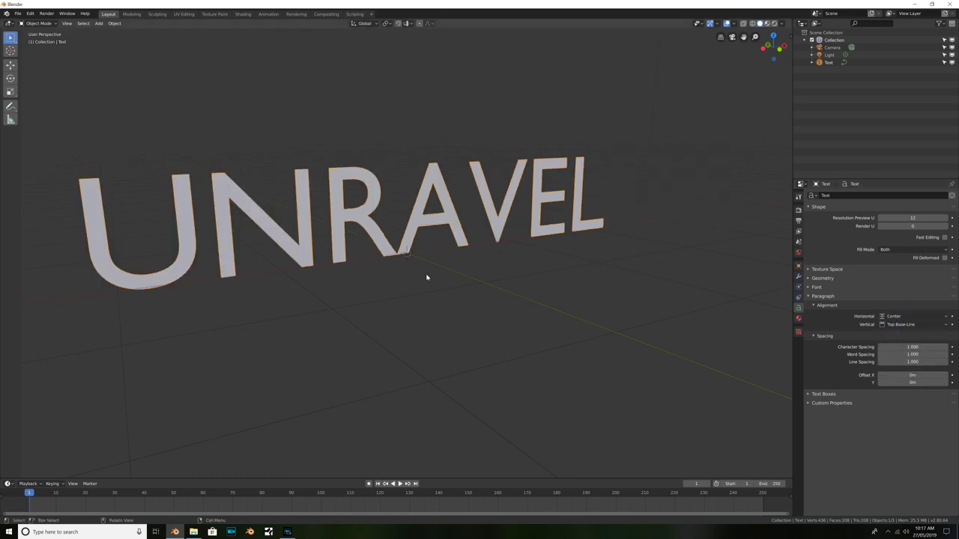
{"action": "middle_click_drag", "start_coordinate": [427, 277], "coordinate": [388, 214]}
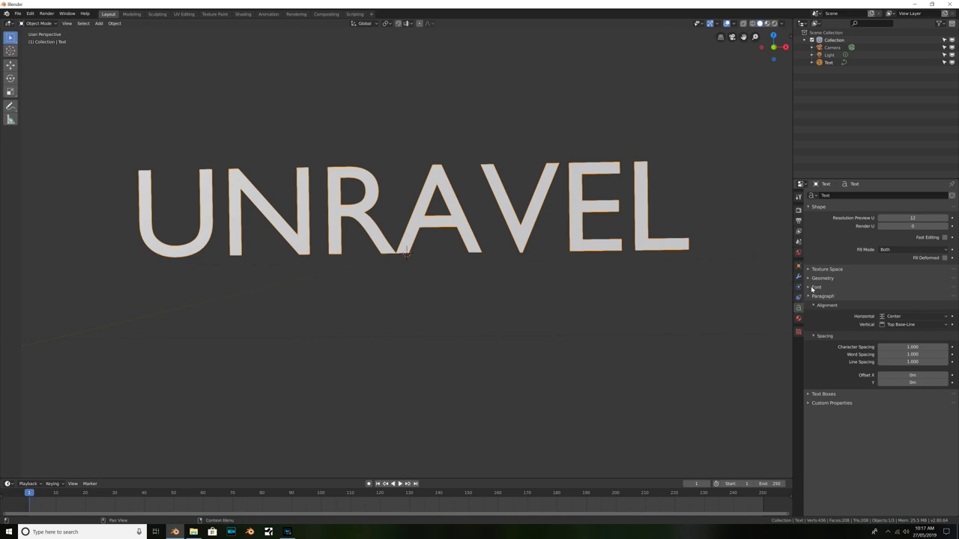
{"action": "left_click", "coordinate": [814, 287]}
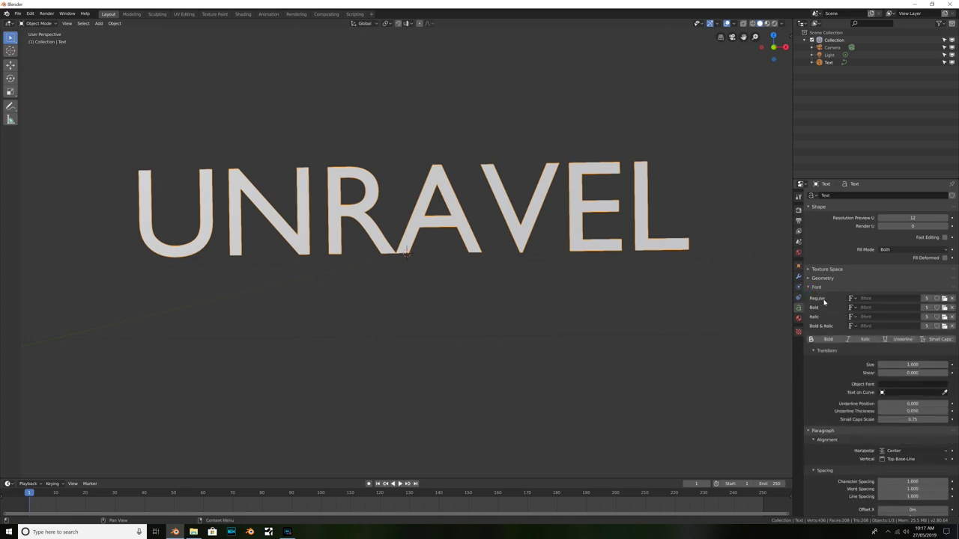
Load RomanSerif.ttf as the text's Regular font
{"action": "left_click", "coordinate": [944, 299]}
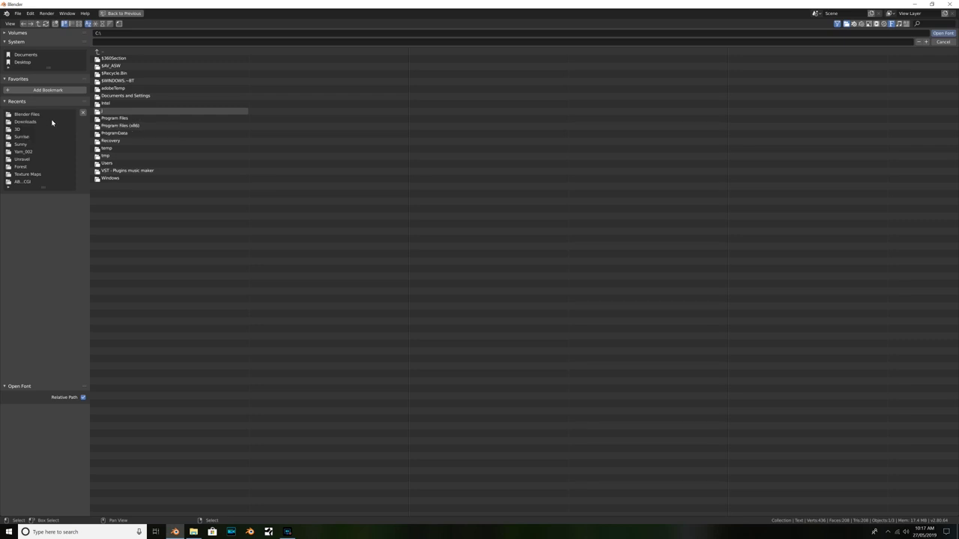
{"action": "left_click", "coordinate": [38, 116]}
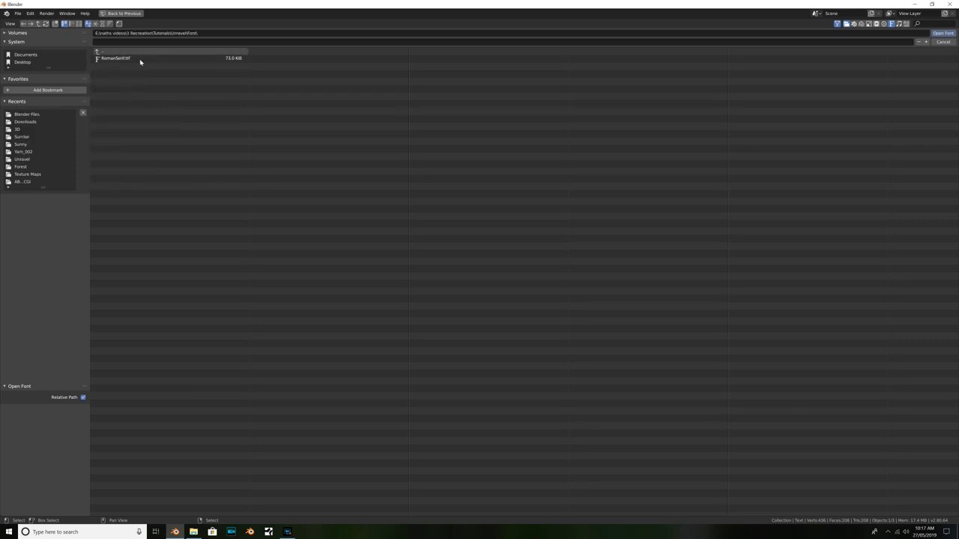
{"action": "double_click", "coordinate": [133, 60]}
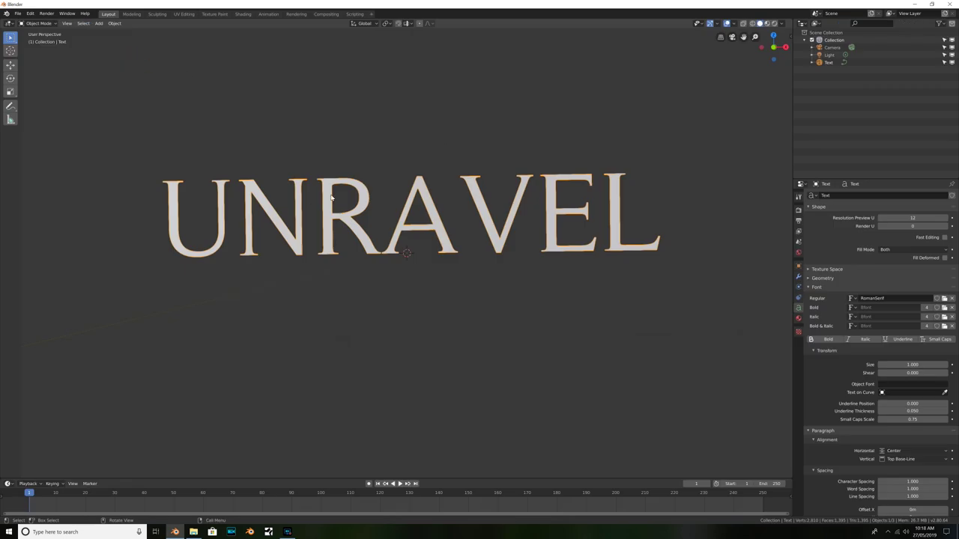
{"action": "middle_click_drag", "start_coordinate": [328, 196], "coordinate": [363, 202]}
{"action": "scroll", "coordinate": [364, 203], "scroll_direction": "up", "scroll_amount": 4}
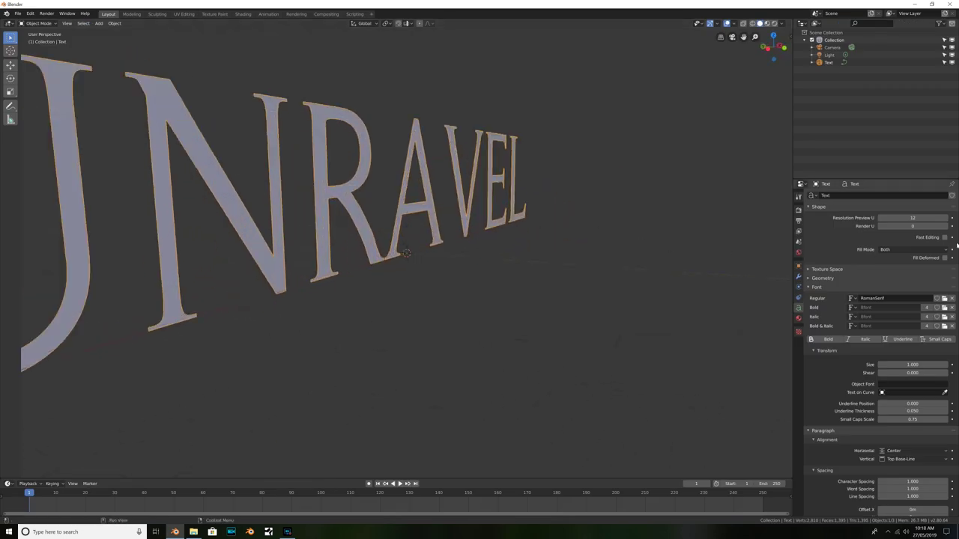
Set Geometry Extrude to 0.01m and check the letters' depth from the side
{"action": "left_click", "coordinate": [815, 280]}
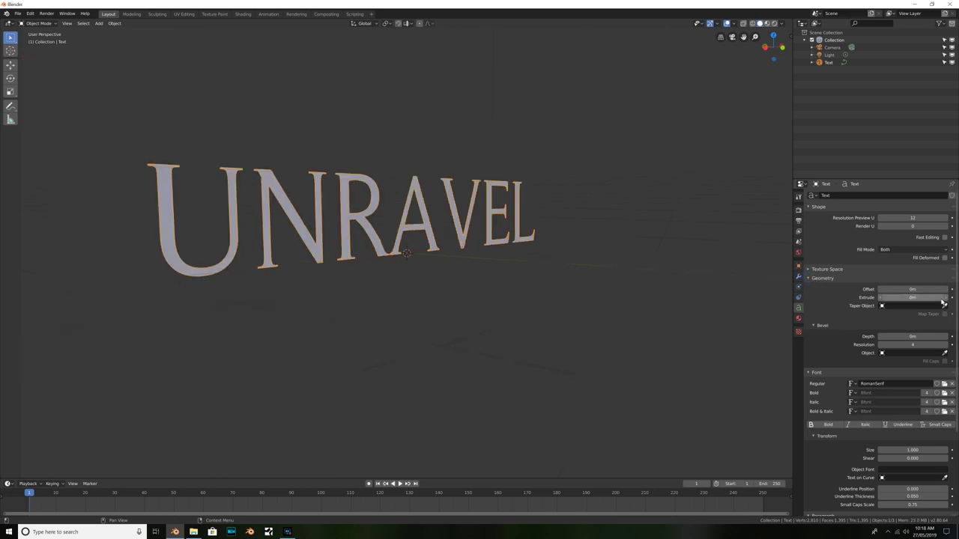
{"action": "left_click", "coordinate": [948, 297]}
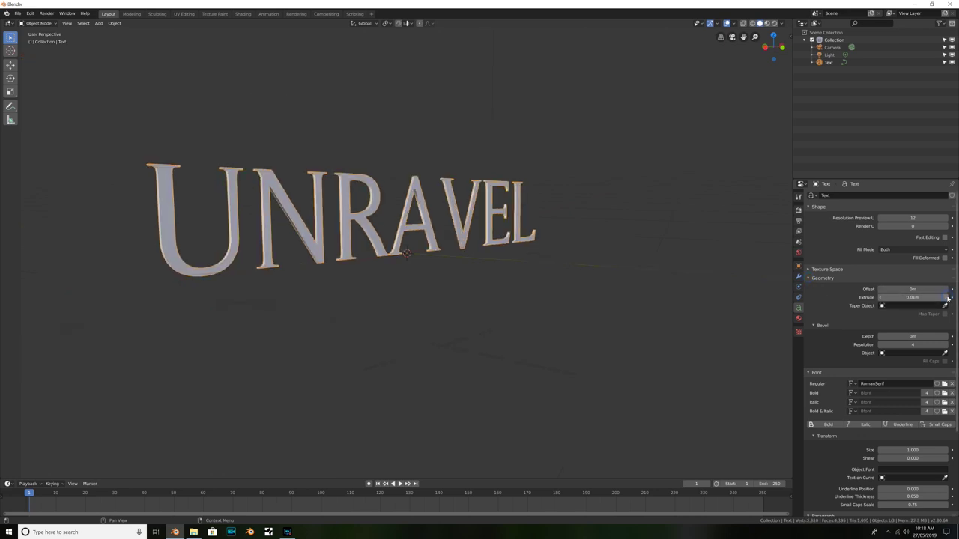
{"action": "middle_click_drag", "start_coordinate": [449, 247], "coordinate": [488, 226]}
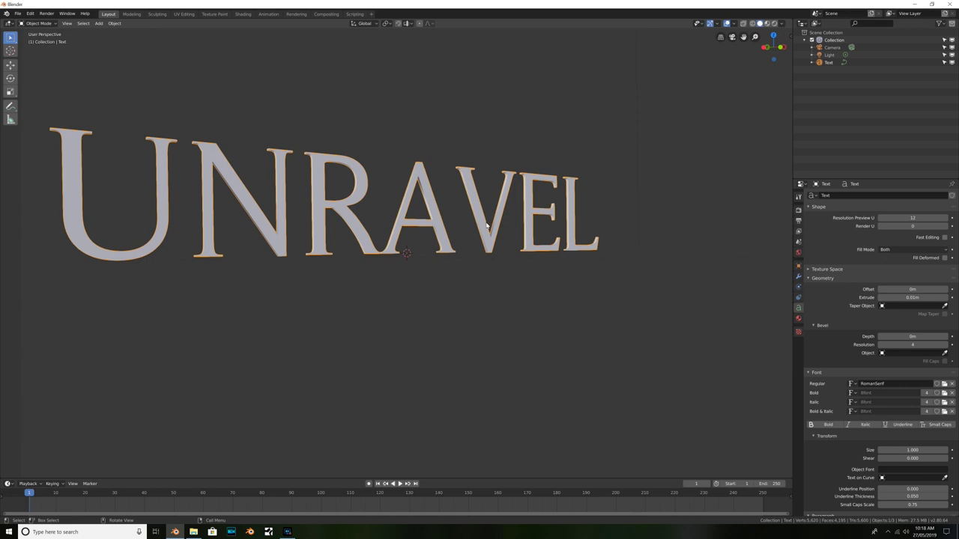
{"action": "middle_click_drag", "start_coordinate": [487, 225], "coordinate": [423, 185]}
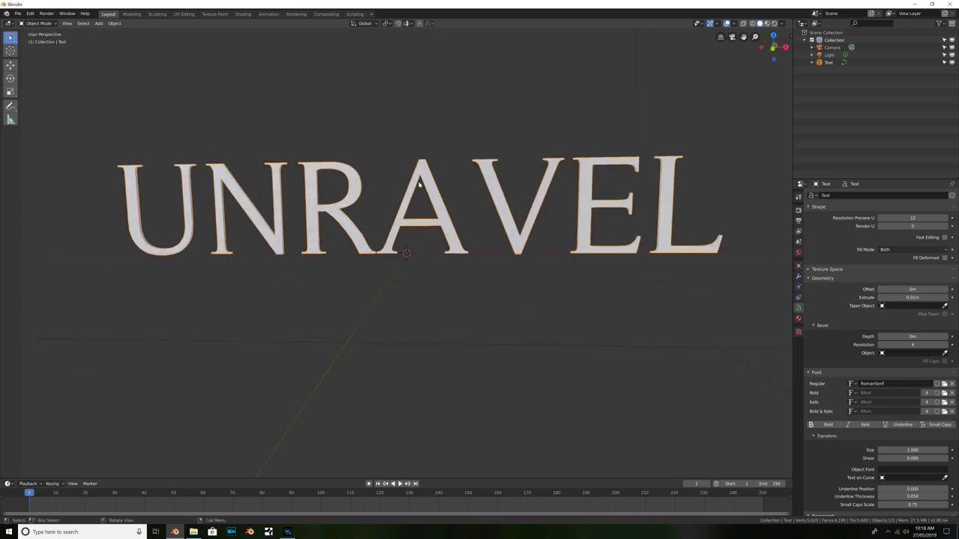
Convert the UNRAVEL text object into a mesh
{"action": "right_click", "coordinate": [423, 185]}
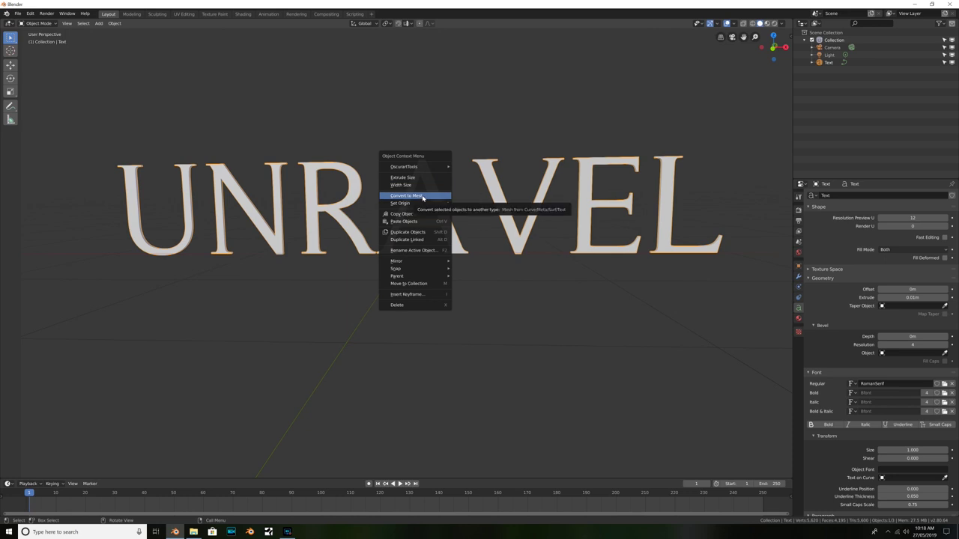
{"action": "left_click", "coordinate": [423, 197]}
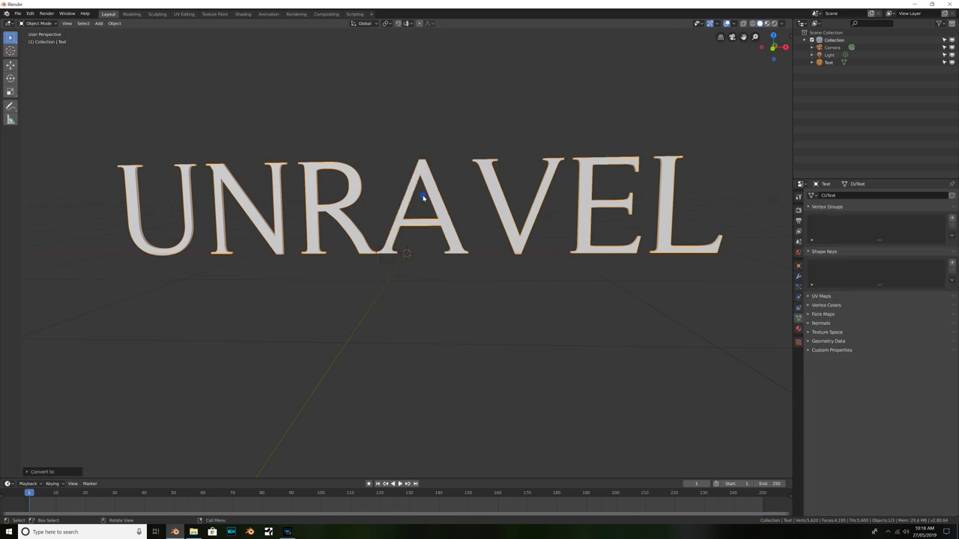
{"action": "middle_click_drag", "start_coordinate": [424, 199], "coordinate": [611, 209]}
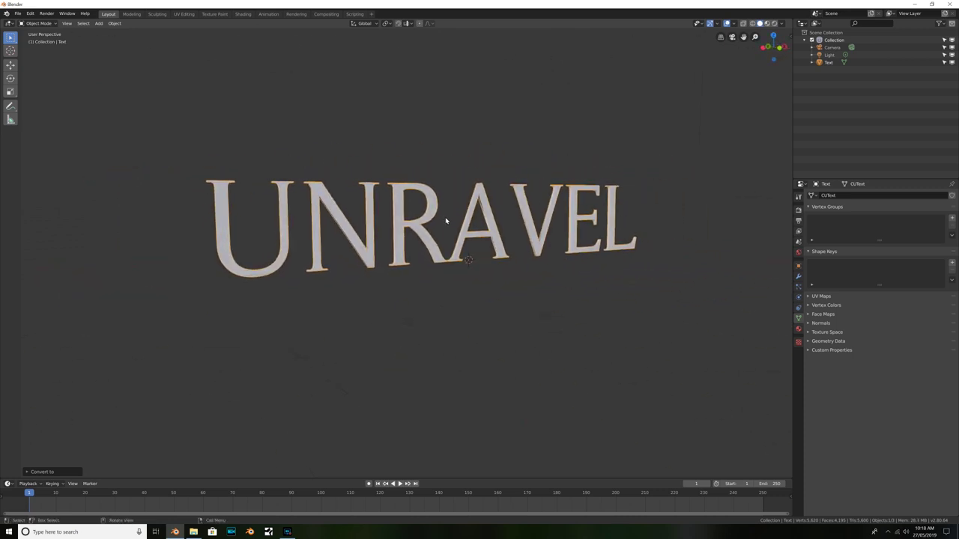
Select the whole mesh in Edit Mode, inspect it from several angles, then exit to Object Mode
{"action": "key", "text": "Tab"}
{"action": "scroll", "coordinate": [446, 221], "scroll_direction": "up", "scroll_amount": 5}
{"action": "scroll", "coordinate": [445, 221], "scroll_direction": "down", "scroll_amount": 3}
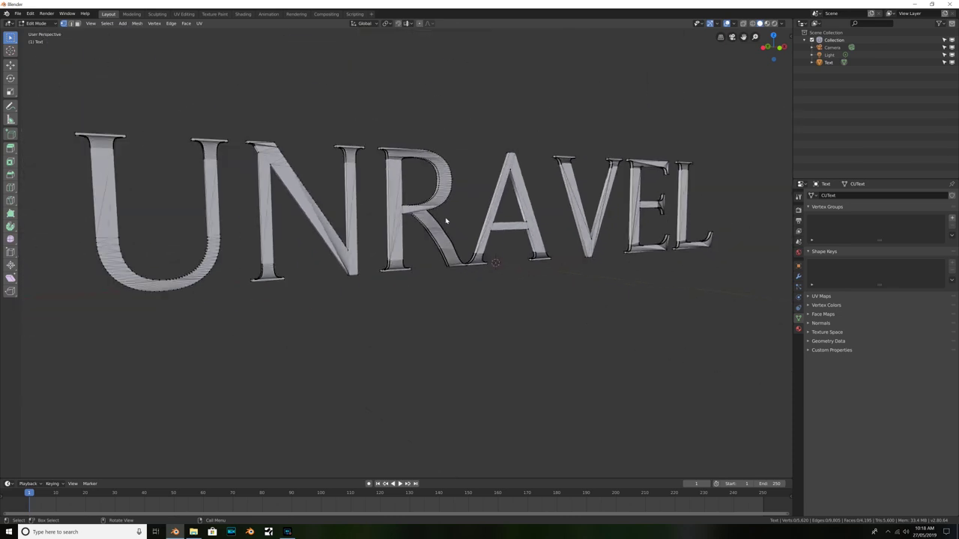
{"action": "key", "text": "a"}
{"action": "mouse_move", "coordinate": [445, 221]}
{"action": "middle_mouse_down"}
{"action": "mouse_move", "coordinate": [493, 231]}
{"action": "mouse_move", "coordinate": [433, 219]}
{"action": "middle_mouse_up"}
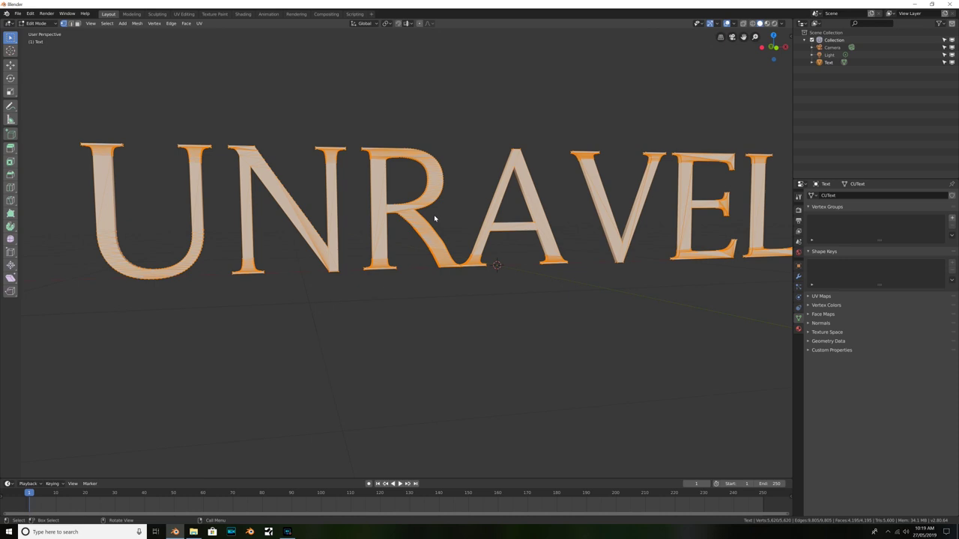
{"action": "scroll", "coordinate": [439, 145], "scroll_direction": "up", "scroll_amount": 6}
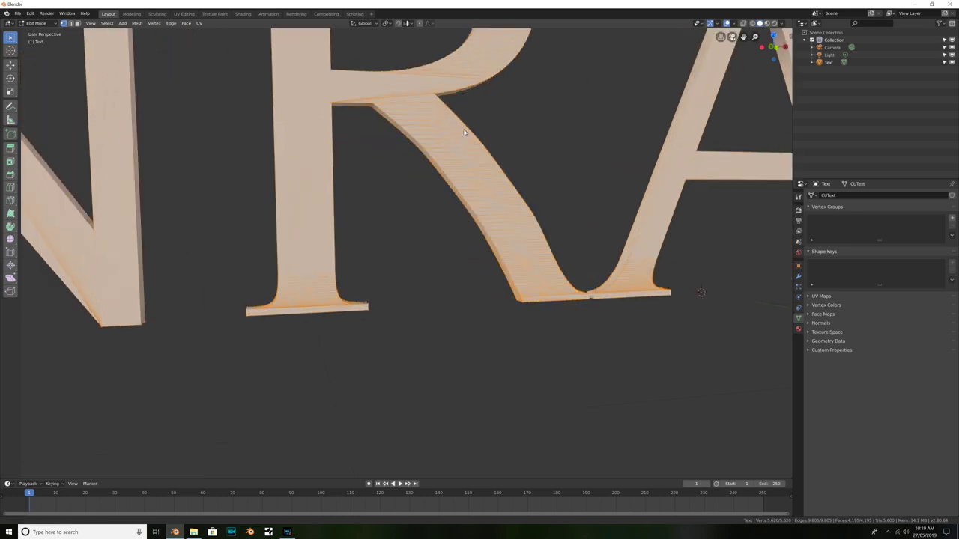
{"action": "scroll", "coordinate": [439, 146], "scroll_direction": "up", "scroll_amount": 3}
{"action": "scroll", "coordinate": [278, 293], "scroll_direction": "down", "scroll_amount": 3}
{"action": "scroll", "coordinate": [325, 253], "scroll_direction": "down", "scroll_amount": 4}
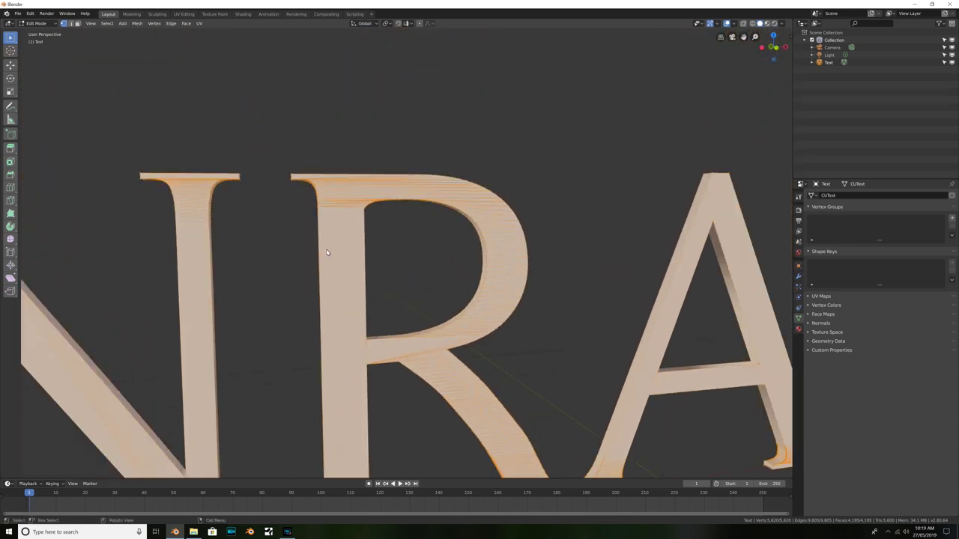
{"action": "middle_click_drag", "start_coordinate": [325, 253], "coordinate": [314, 250]}
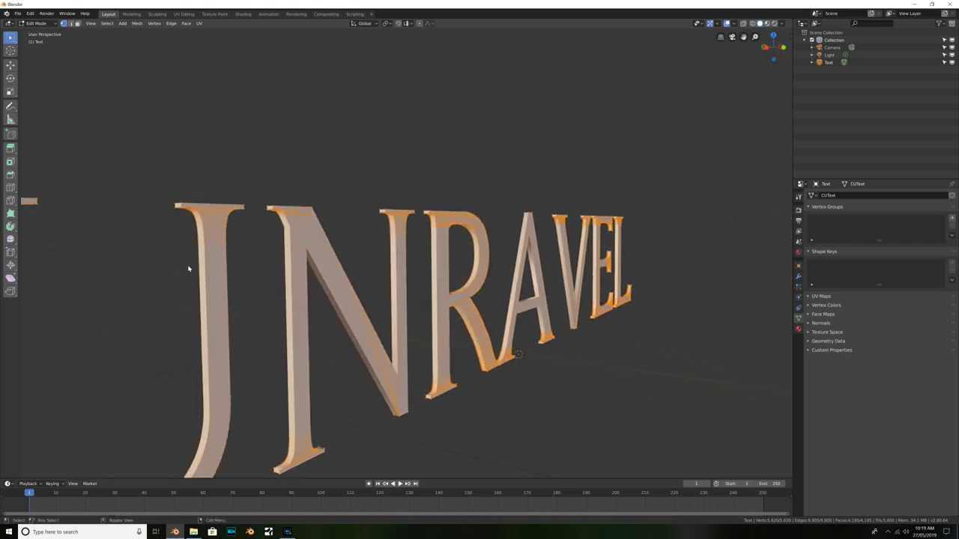
{"action": "scroll", "coordinate": [189, 268], "scroll_direction": "up", "scroll_amount": 8}
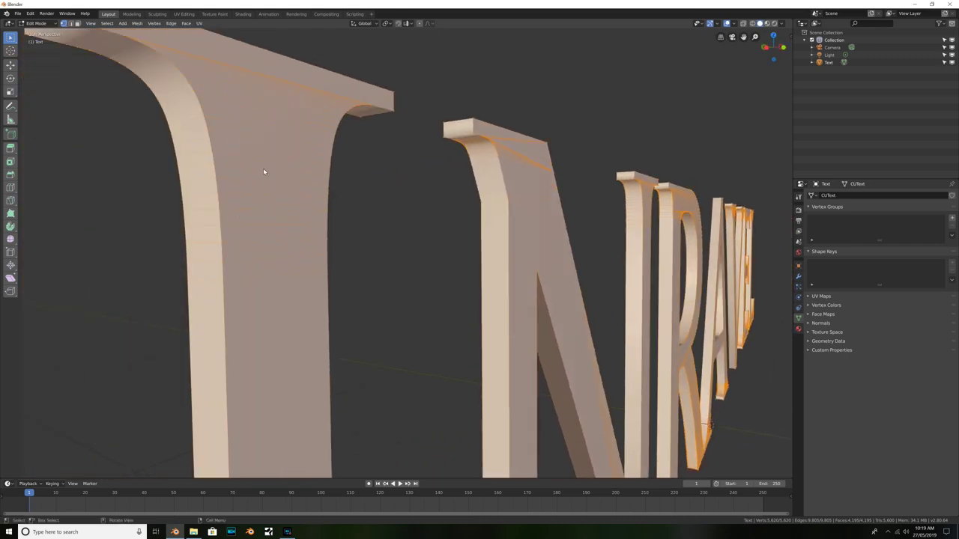
{"action": "scroll", "coordinate": [317, 232], "scroll_direction": "down", "scroll_amount": 8}
{"action": "scroll", "coordinate": [306, 152], "scroll_direction": "up", "scroll_amount": 8}
{"action": "scroll", "coordinate": [269, 144], "scroll_direction": "down", "scroll_amount": 8}
{"action": "scroll", "coordinate": [319, 291], "scroll_direction": "up", "scroll_amount": 3}
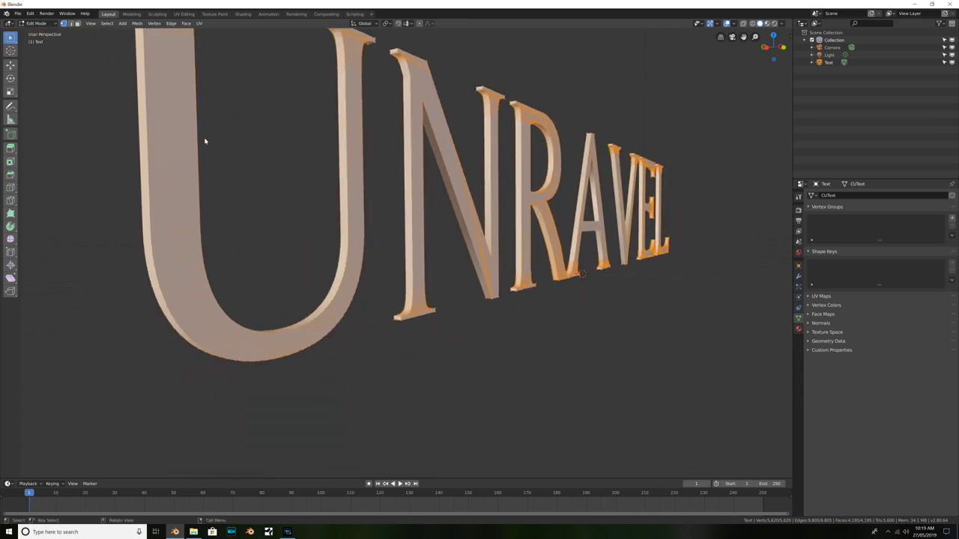
{"action": "middle_click_drag", "start_coordinate": [218, 165], "coordinate": [591, 242]}
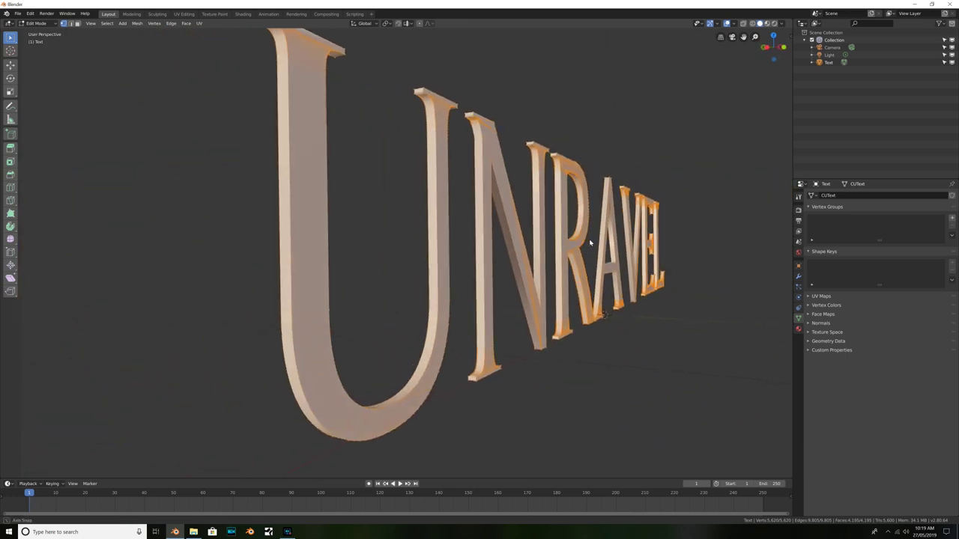
{"action": "scroll", "coordinate": [578, 242], "scroll_direction": "up", "scroll_amount": 3}
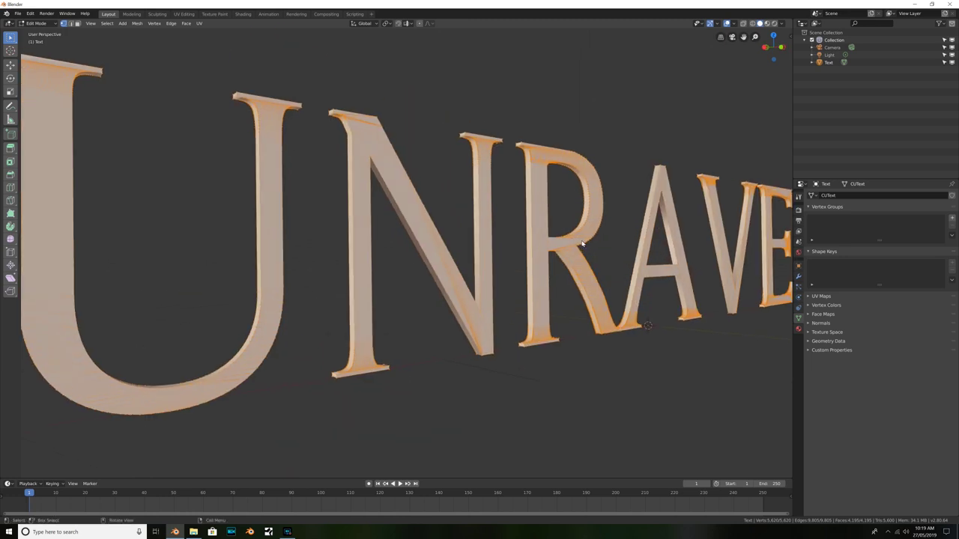
{"action": "key", "text": "Tab"}
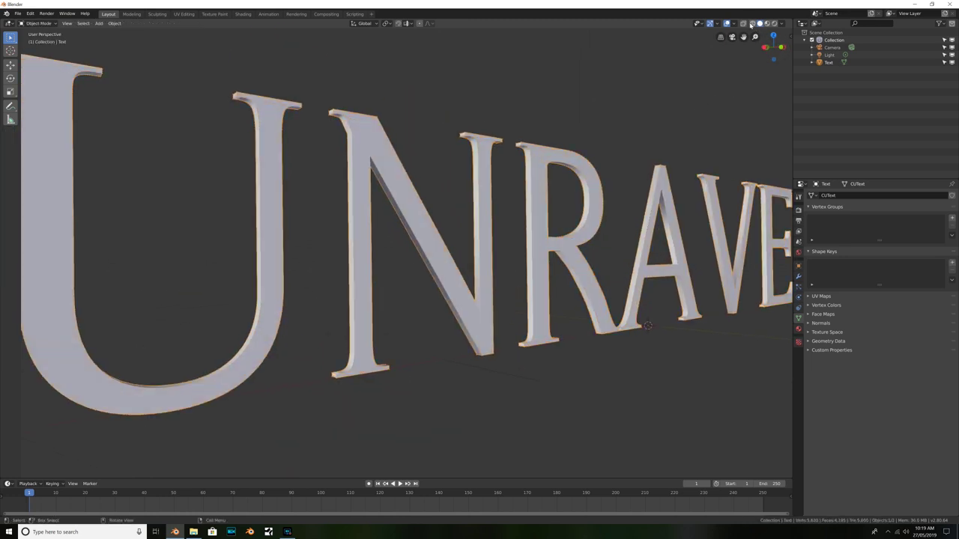
Switch to wireframe view and add a Remesh modifier to the text mesh
{"action": "left_click", "coordinate": [798, 278]}
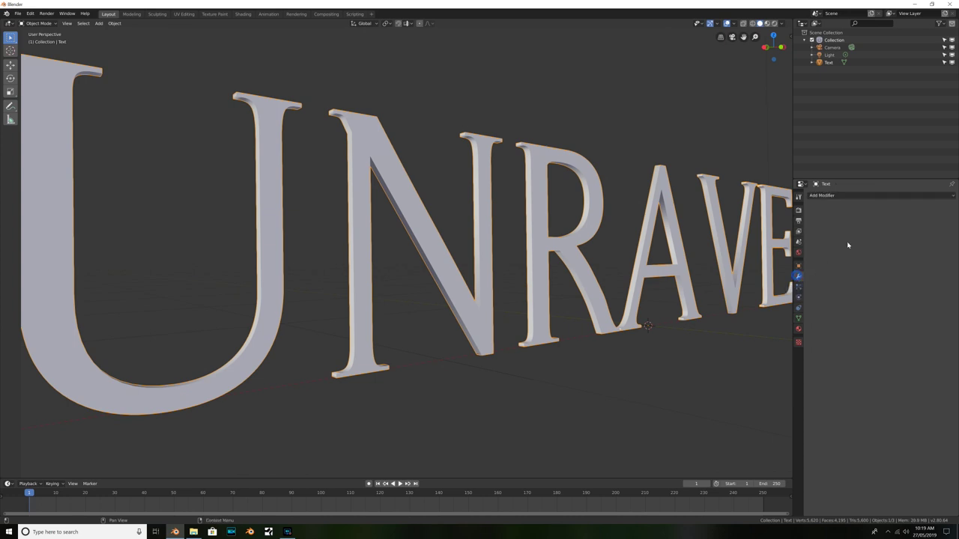
{"action": "left_click", "coordinate": [752, 25]}
{"action": "scroll", "coordinate": [643, 190], "scroll_direction": "down", "scroll_amount": 5}
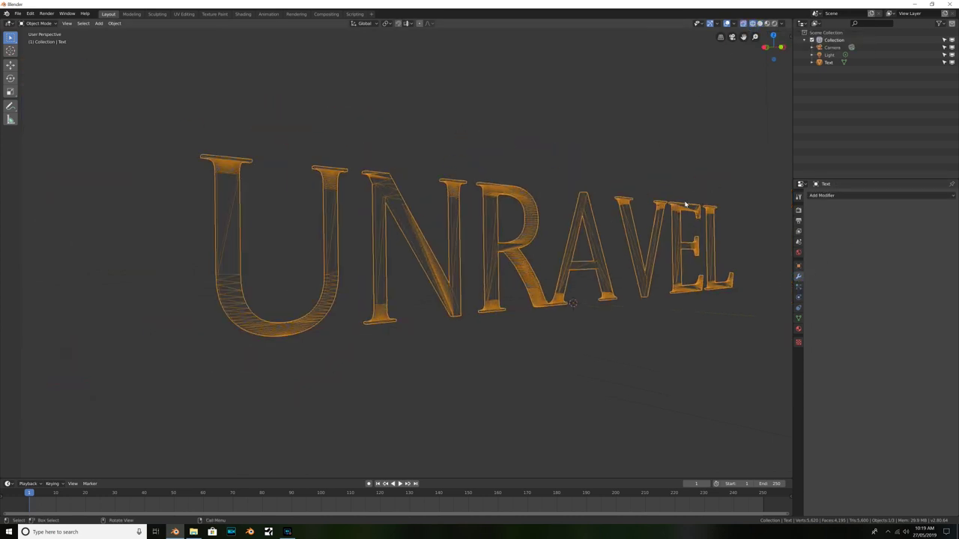
{"action": "scroll", "coordinate": [685, 203], "scroll_direction": "up", "scroll_amount": 2}
{"action": "scroll", "coordinate": [697, 199], "scroll_direction": "up", "scroll_amount": 2}
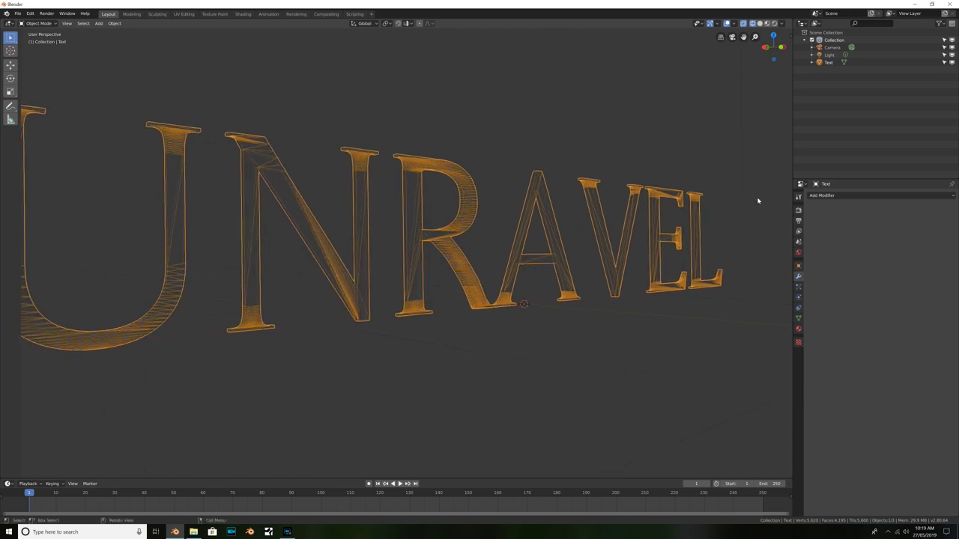
{"action": "left_click", "coordinate": [824, 196]}
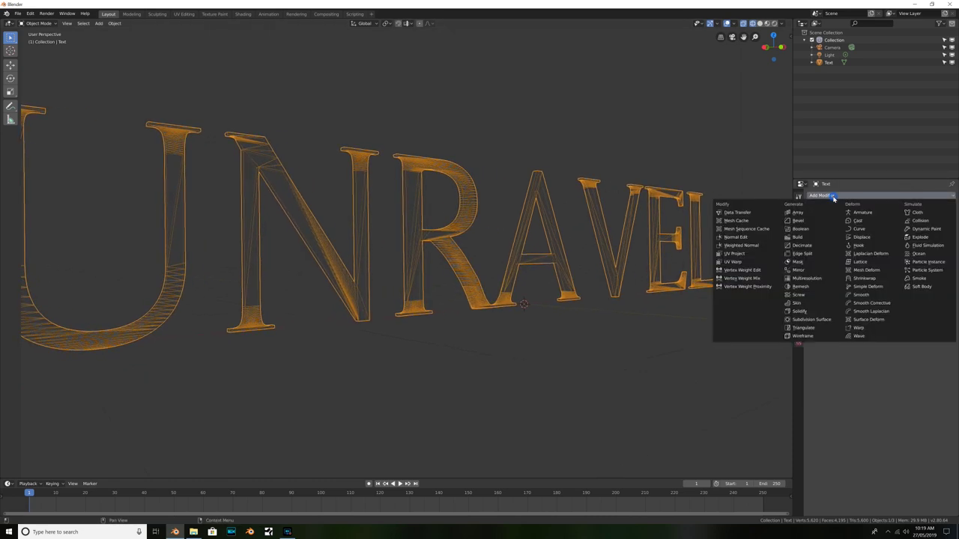
{"action": "left_click", "coordinate": [799, 287]}
{"action": "middle_click_drag", "start_coordinate": [685, 235], "coordinate": [542, 210]}
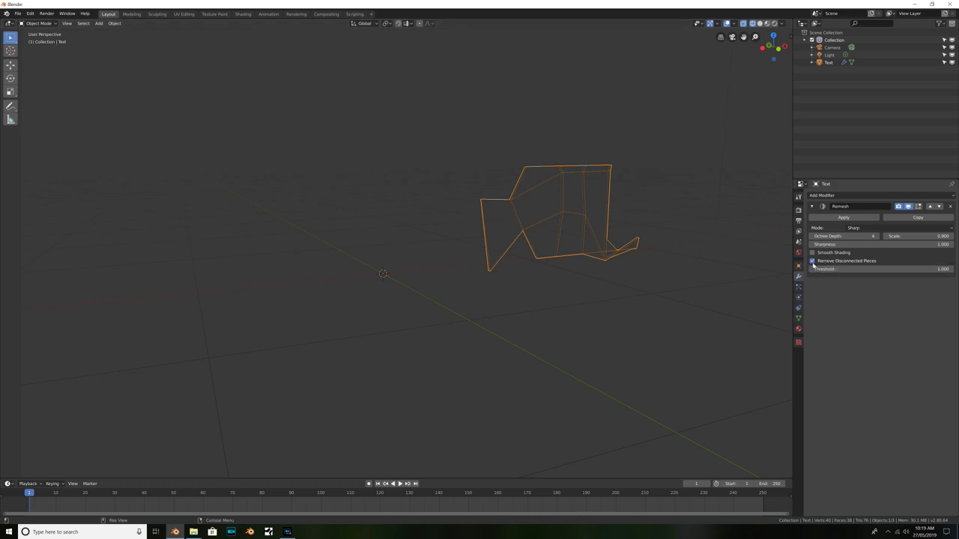
Untick Remove Disconnected Pieces and set the Remesh Octree Depth to 10
{"action": "left_click", "coordinate": [813, 263]}
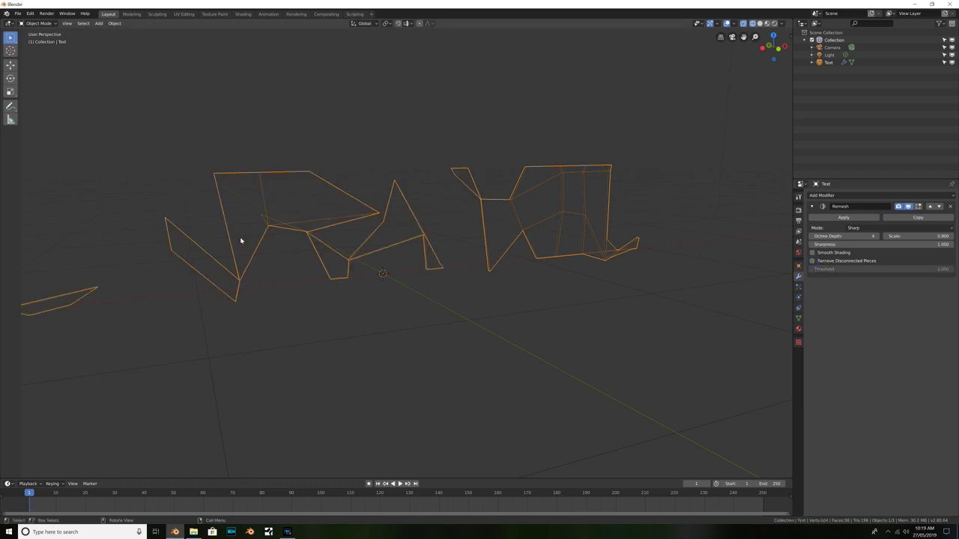
{"action": "scroll", "coordinate": [239, 231], "scroll_direction": "down", "scroll_amount": 3}
{"action": "scroll", "coordinate": [233, 226], "scroll_direction": "up", "scroll_amount": 3}
{"action": "middle_click_drag", "start_coordinate": [168, 216], "coordinate": [231, 217], "text": "shift"}
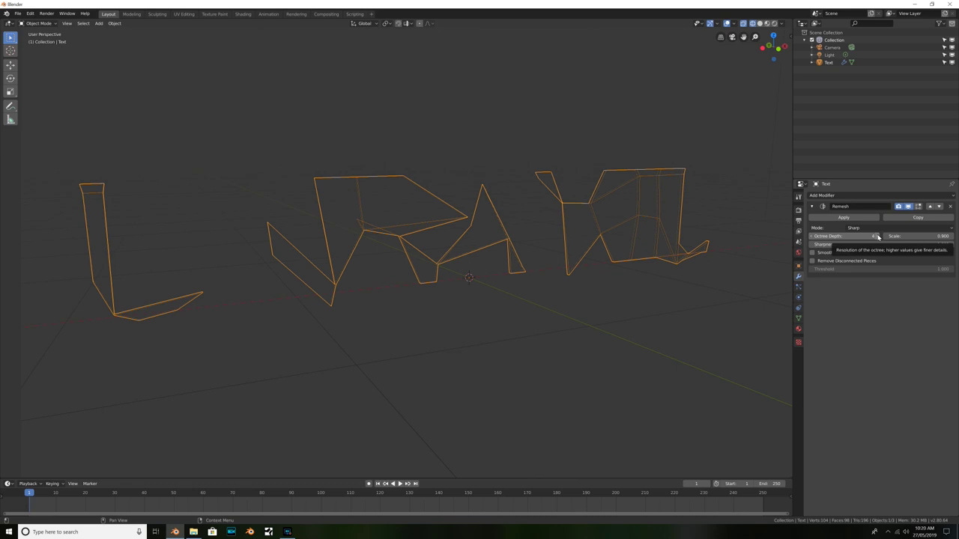
{"action": "left_click", "coordinate": [851, 236]}
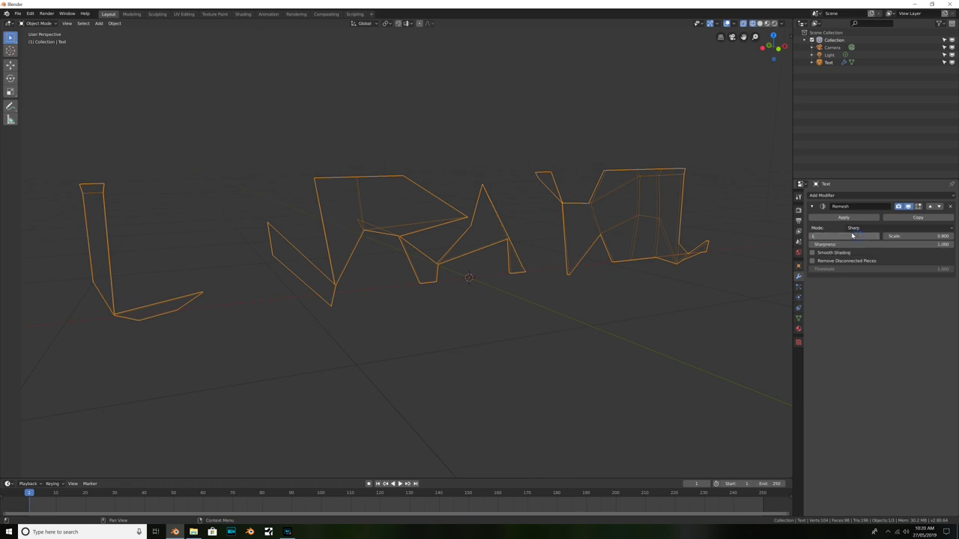
{"action": "type", "text": "10"}
{"action": "key", "text": "Return"}
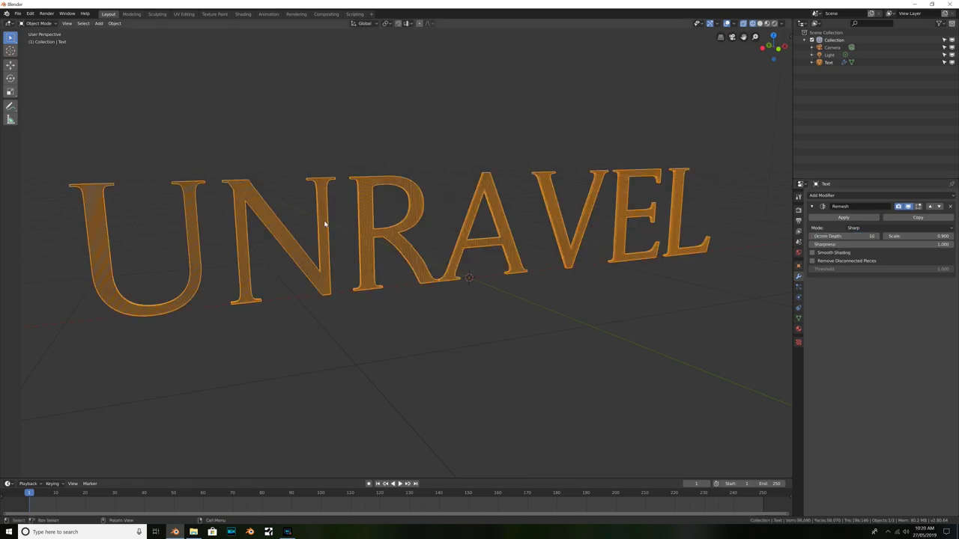
Inspect the dense remeshed letters and apply the Remesh modifier
{"action": "scroll", "coordinate": [321, 220], "scroll_direction": "up", "scroll_amount": 6}
{"action": "scroll", "coordinate": [405, 212], "scroll_direction": "down", "scroll_amount": 2}
{"action": "scroll", "coordinate": [405, 212], "scroll_direction": "up", "scroll_amount": 6}
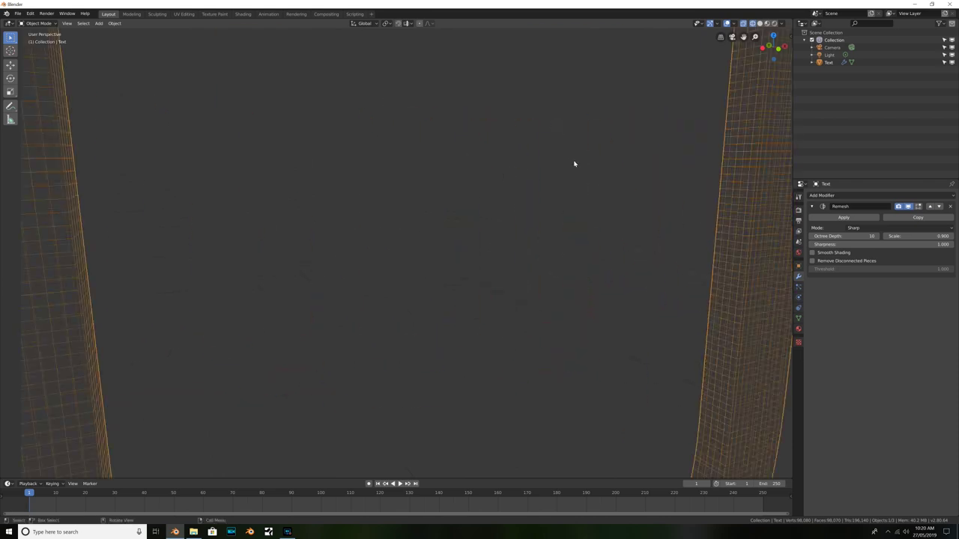
{"action": "scroll", "coordinate": [574, 162], "scroll_direction": "down", "scroll_amount": 4}
{"action": "middle_click_drag", "start_coordinate": [597, 154], "coordinate": [443, 217], "text": "shift"}
{"action": "middle_click_drag", "start_coordinate": [383, 236], "coordinate": [389, 235]}
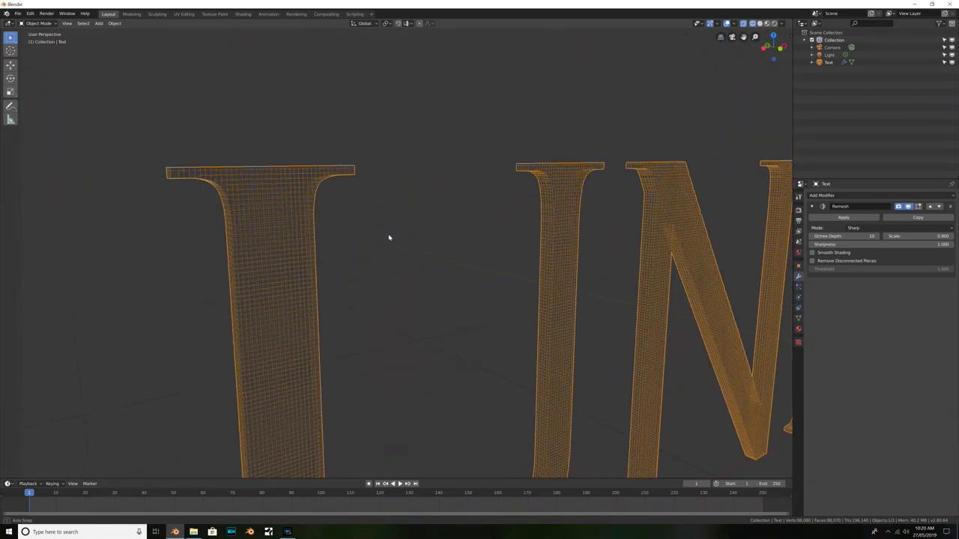
{"action": "middle_click_drag", "start_coordinate": [569, 223], "coordinate": [314, 232]}
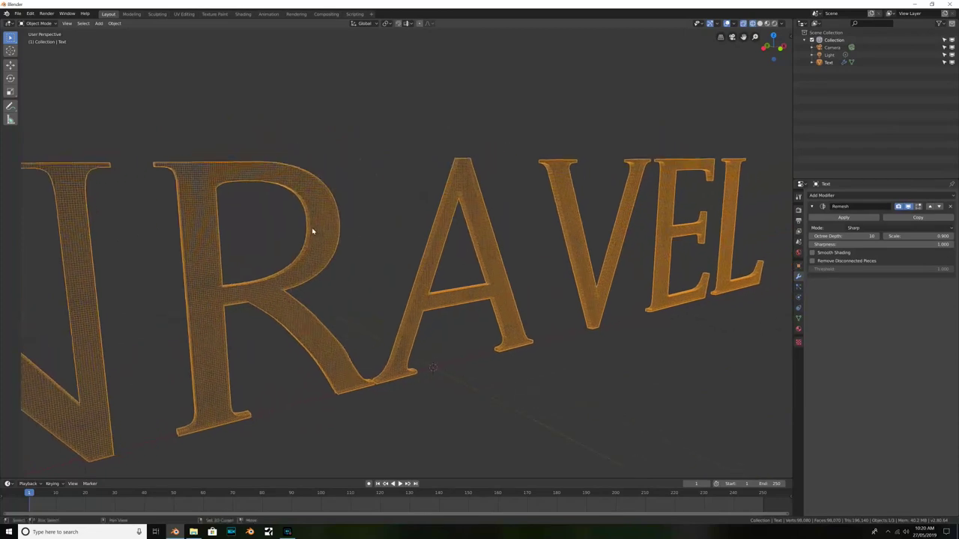
{"action": "left_click", "coordinate": [851, 219]}
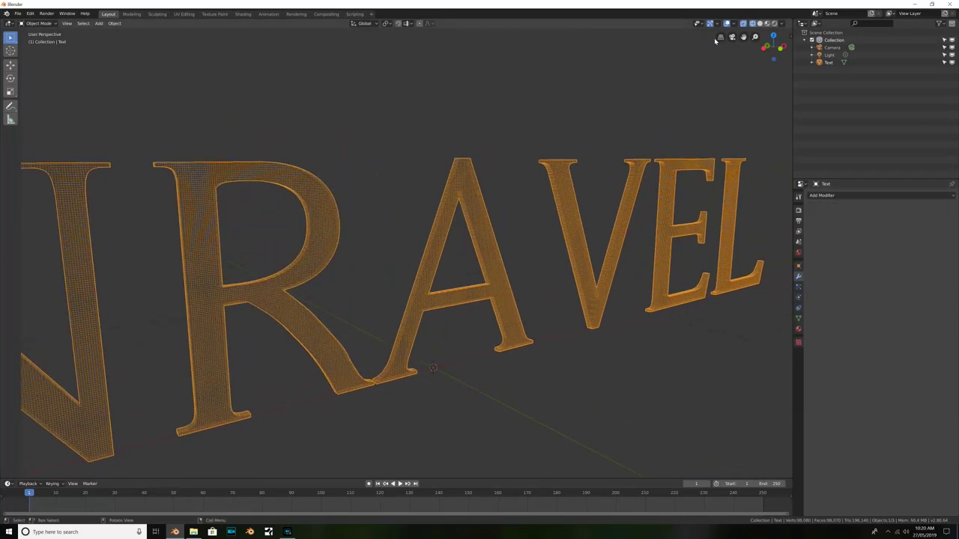
Return to Solid shading and enter Edit Mode with the whole mesh selected
{"action": "left_click", "coordinate": [761, 23]}
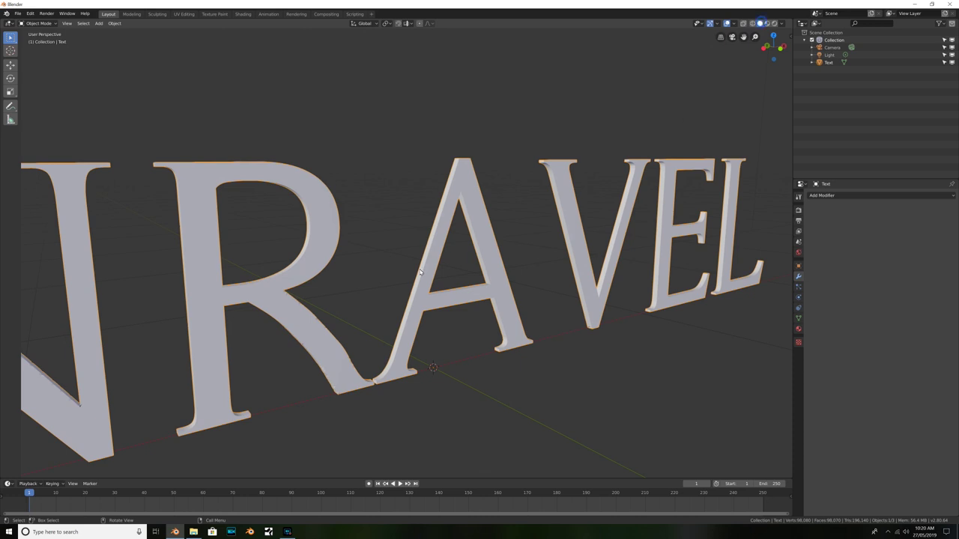
{"action": "middle_click_drag", "start_coordinate": [412, 254], "coordinate": [452, 249]}
{"action": "key", "text": "Tab"}
{"action": "key", "text": "a"}
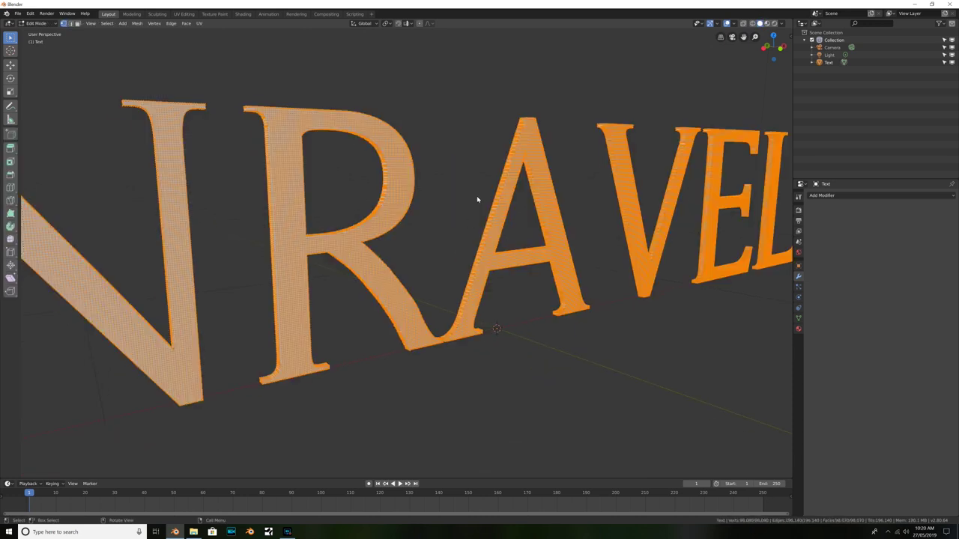
{"action": "middle_click_drag", "start_coordinate": [440, 202], "coordinate": [447, 199]}
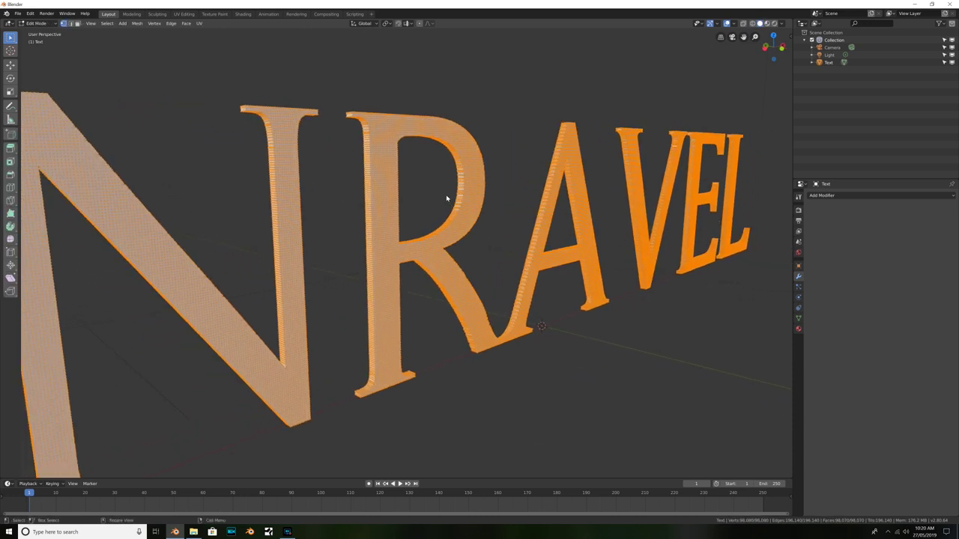
{"action": "key", "text": "Tab"}
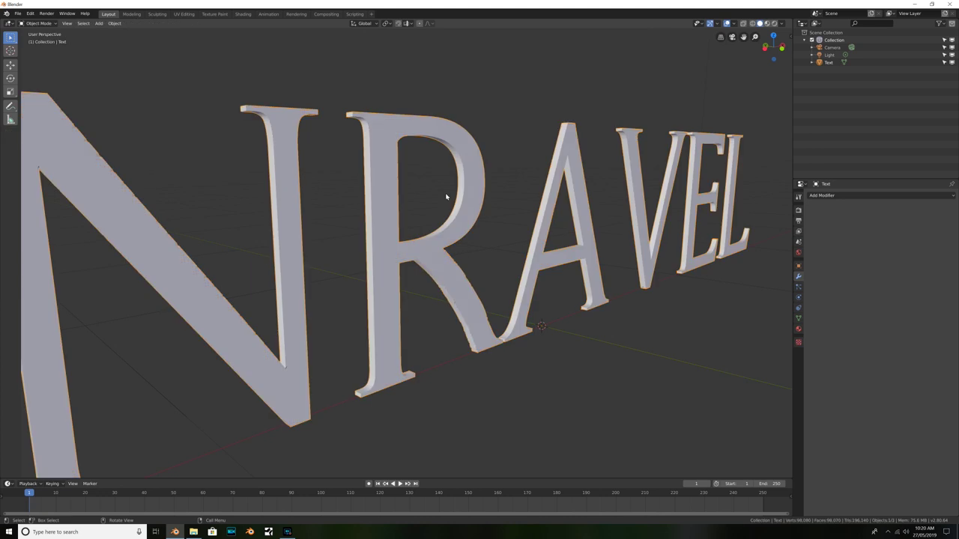
{"action": "key", "text": "Tab"}
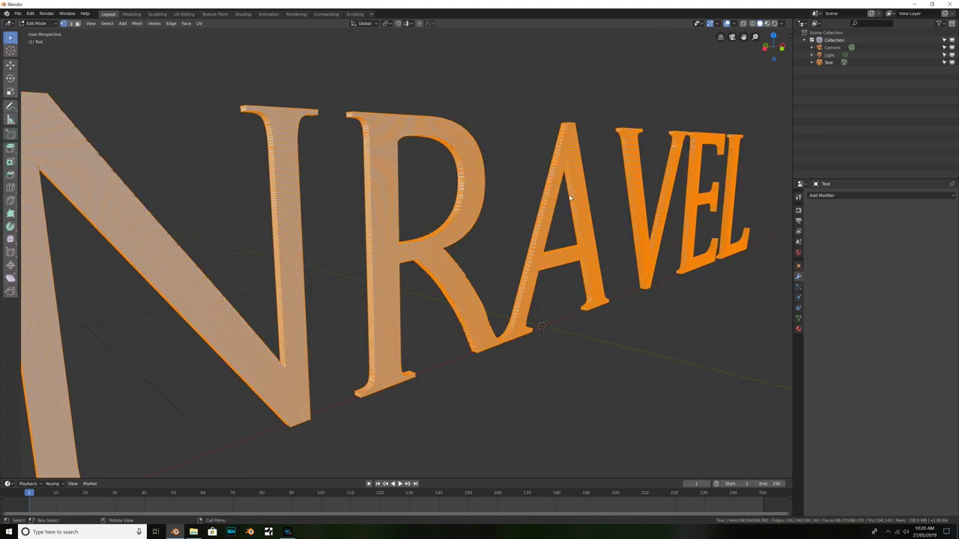
{"action": "middle_click_drag", "start_coordinate": [532, 163], "coordinate": [552, 190]}
Unwrap the mesh with Smart UV Project and return to Object Mode
{"action": "key", "text": "u"}
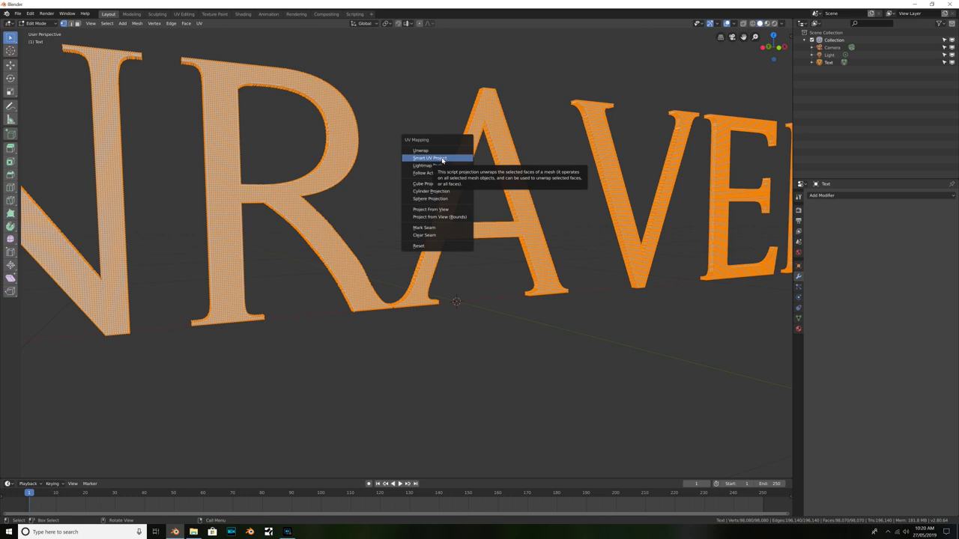
{"action": "left_click", "coordinate": [442, 159]}
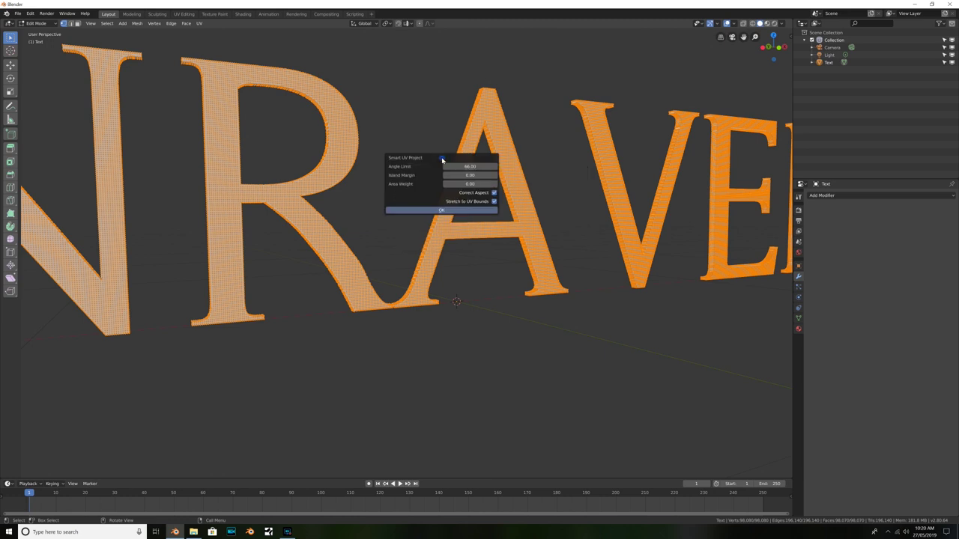
{"action": "left_click", "coordinate": [440, 209]}
{"action": "key", "text": "Tab"}
{"action": "scroll", "coordinate": [425, 209], "scroll_direction": "down", "scroll_amount": 3}
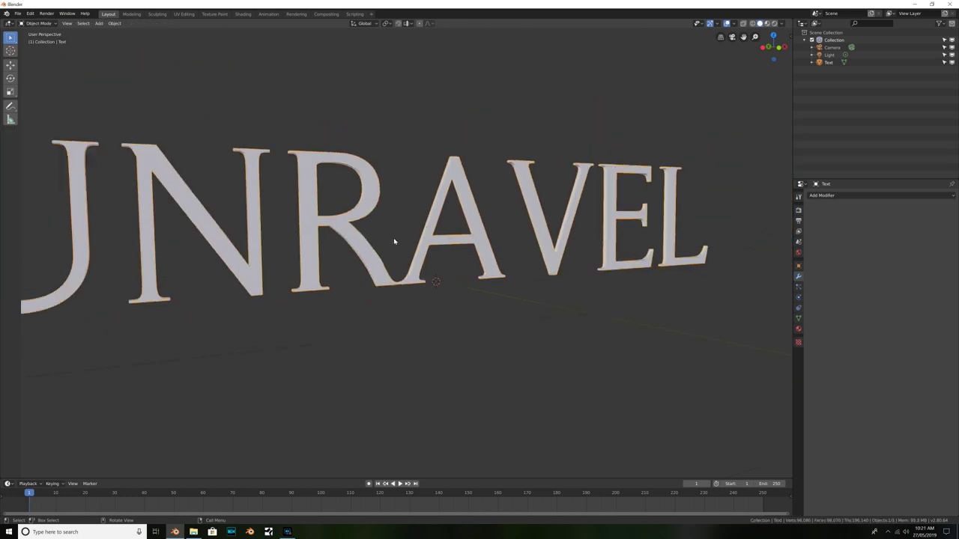
{"action": "middle_click_drag", "start_coordinate": [396, 235], "coordinate": [424, 232], "text": "shift"}
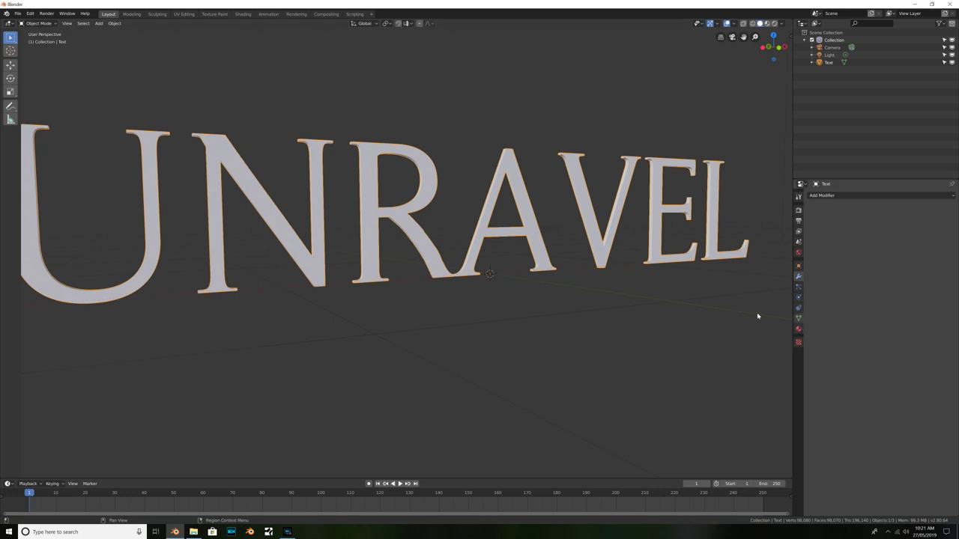
In the Shading workspace, create a new material for the text
{"action": "left_click", "coordinate": [243, 14]}
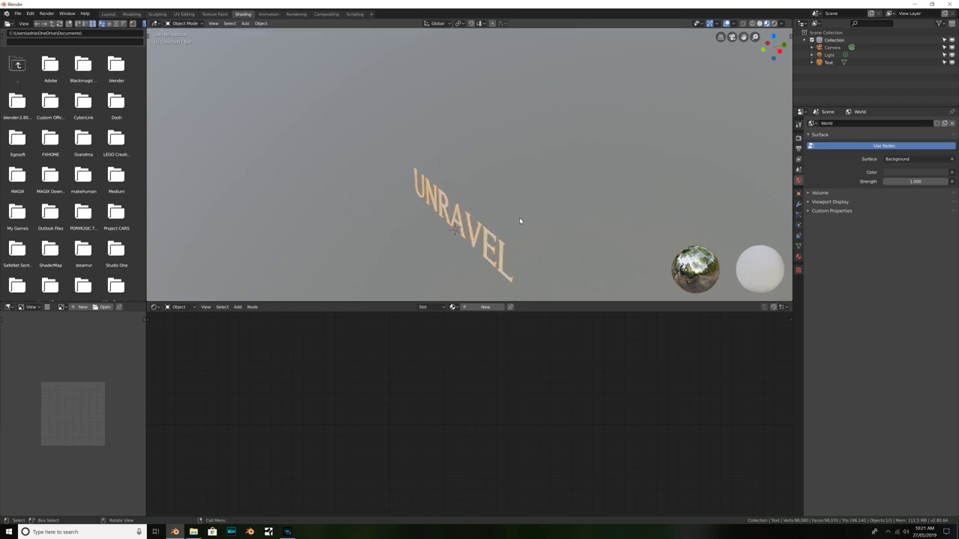
{"action": "middle_click_drag", "start_coordinate": [519, 221], "coordinate": [442, 281]}
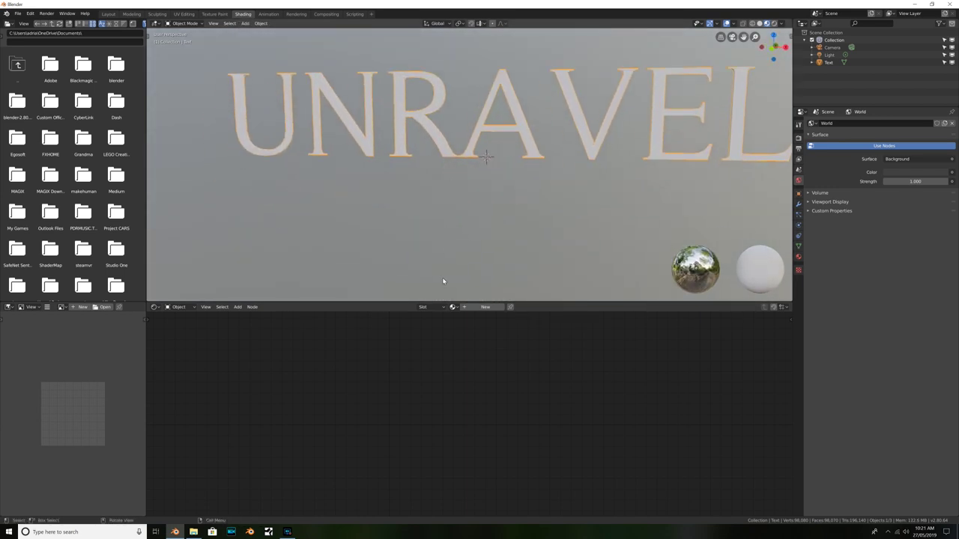
{"action": "left_click", "coordinate": [485, 307]}
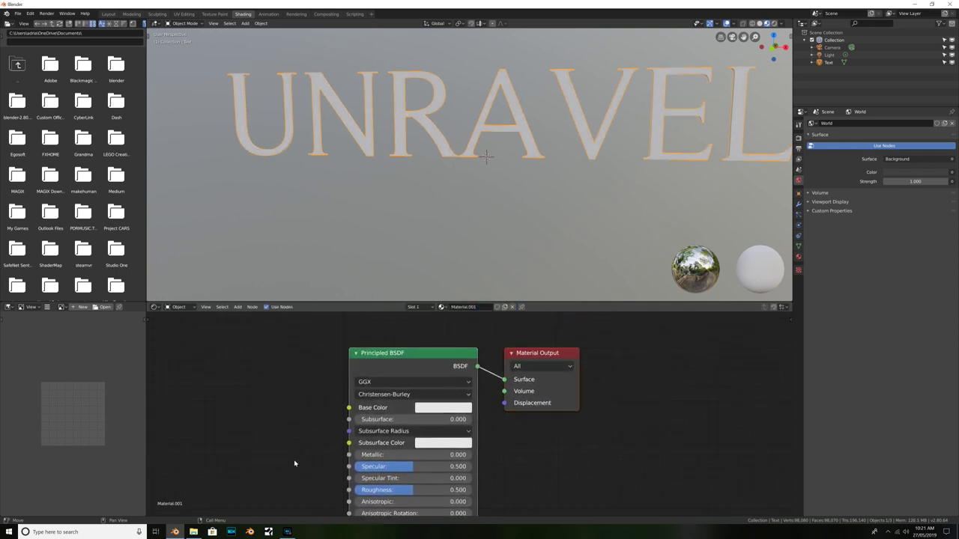
{"action": "middle_click_drag", "start_coordinate": [236, 439], "coordinate": [503, 419]}
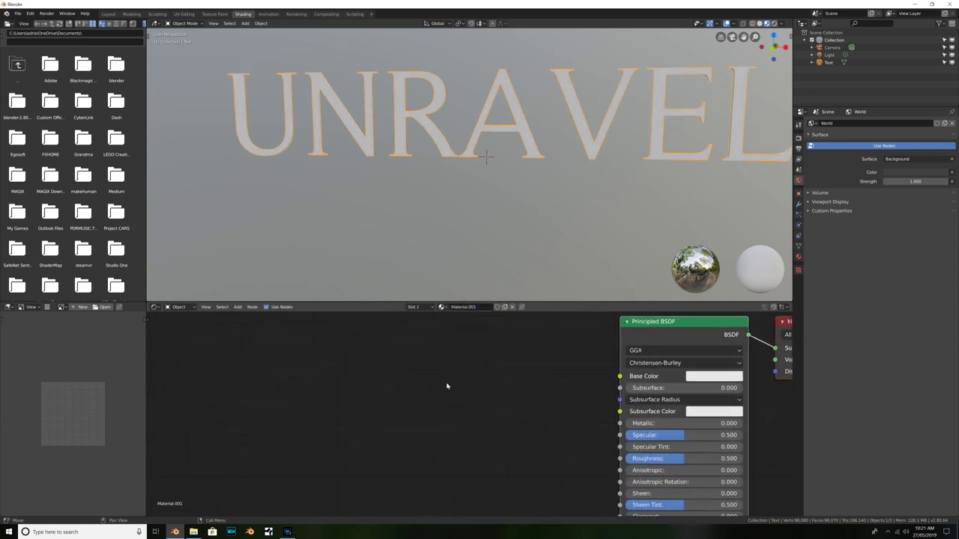
Add an Image Texture node with Yarn_002_COLOR.png linked to the Base Color
{"action": "key", "text": "shift+a"}
{"action": "left_click", "coordinate": [400, 380]}
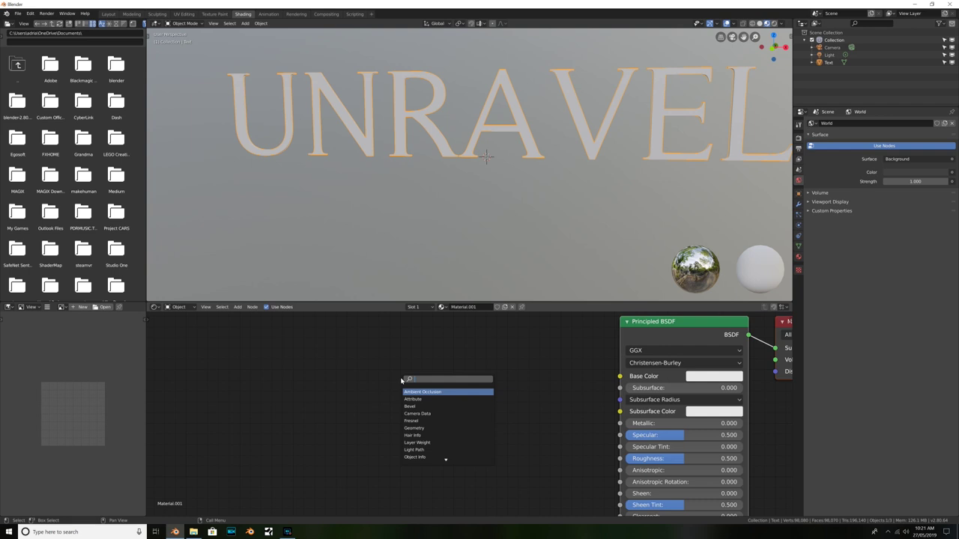
{"action": "type", "text": "ima"}
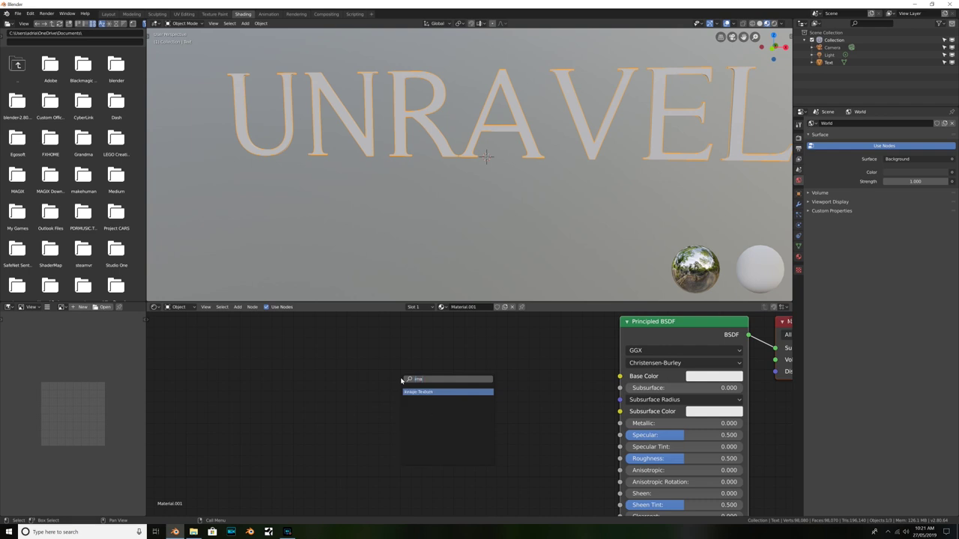
{"action": "key", "text": "Return"}
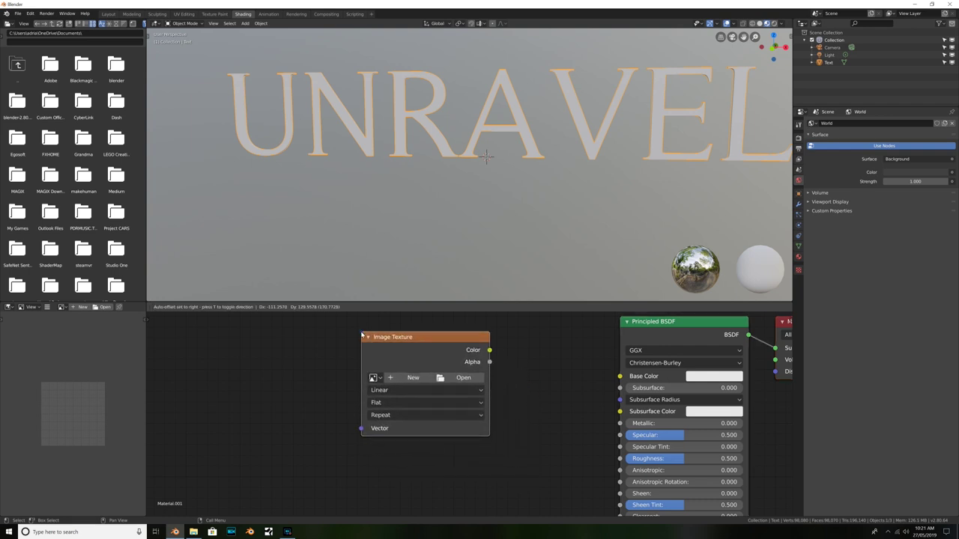
{"action": "left_click", "coordinate": [365, 337]}
{"action": "middle_click_drag", "start_coordinate": [365, 337], "coordinate": [194, 337]}
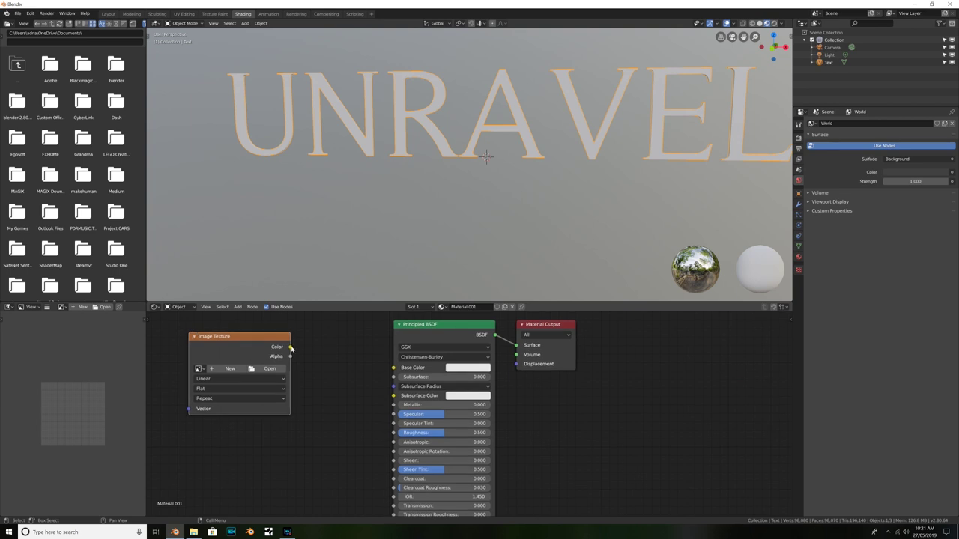
{"action": "left_click_drag", "start_coordinate": [290, 347], "coordinate": [394, 368]}
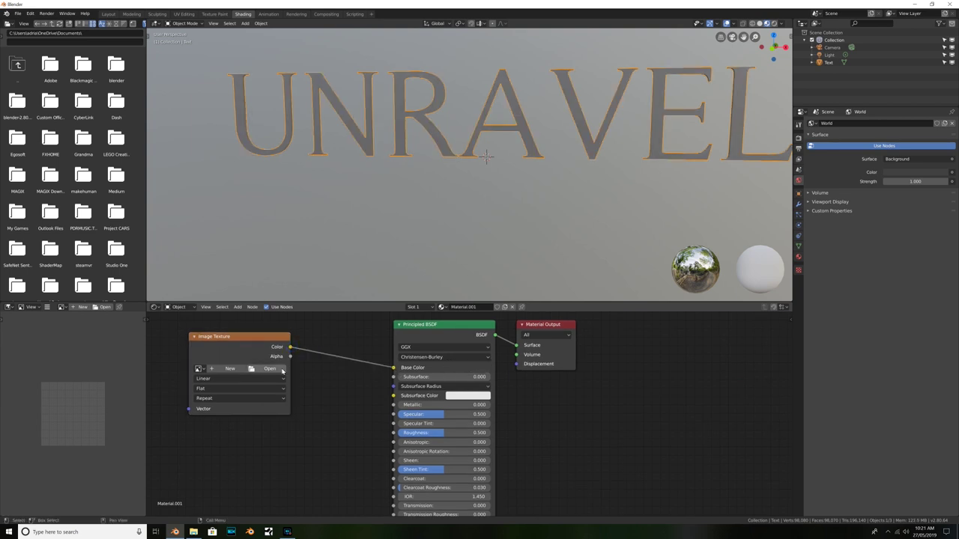
{"action": "left_click", "coordinate": [271, 368]}
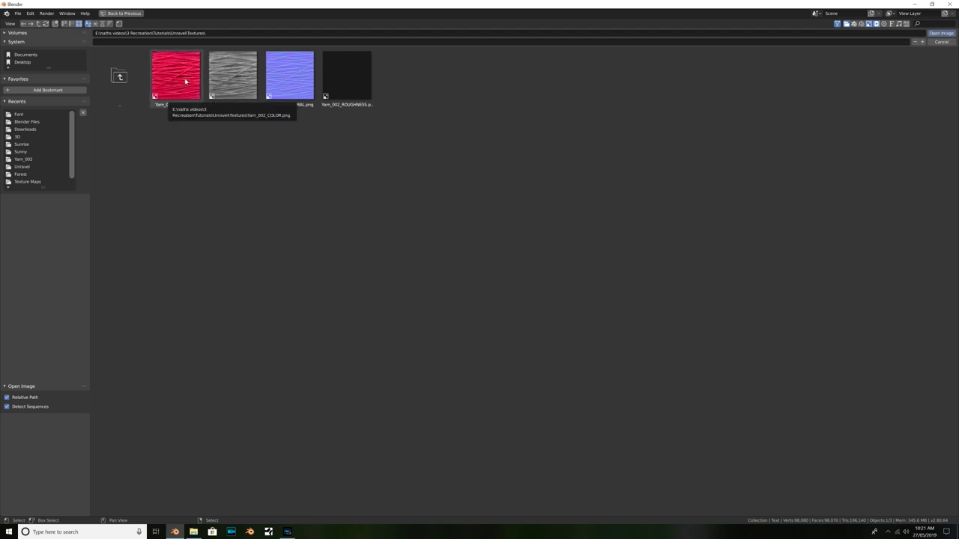
{"action": "double_click", "coordinate": [185, 81]}
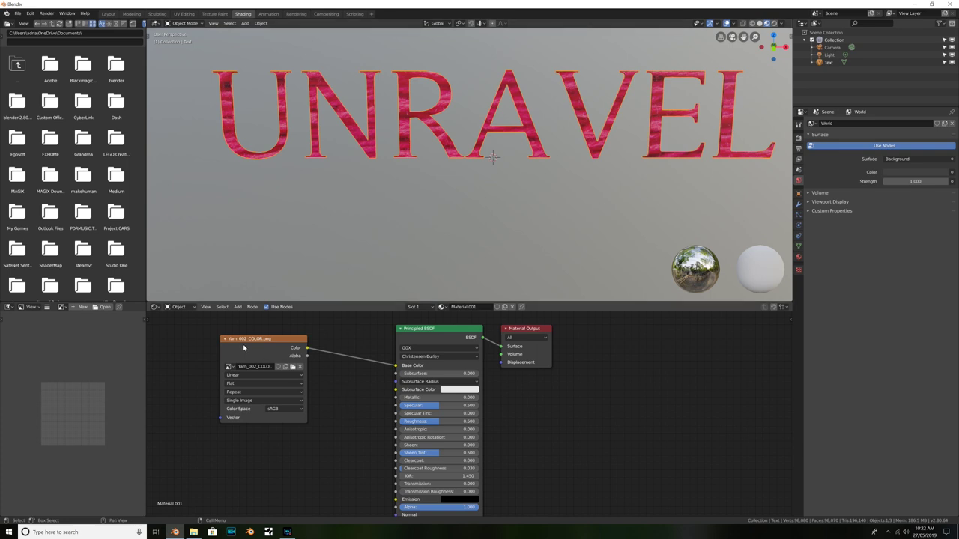
Duplicate the image texture node and load Yarn_002_ROUGHNESS.png into the copy
{"action": "middle_click_drag", "start_coordinate": [367, 408], "coordinate": [369, 374]}
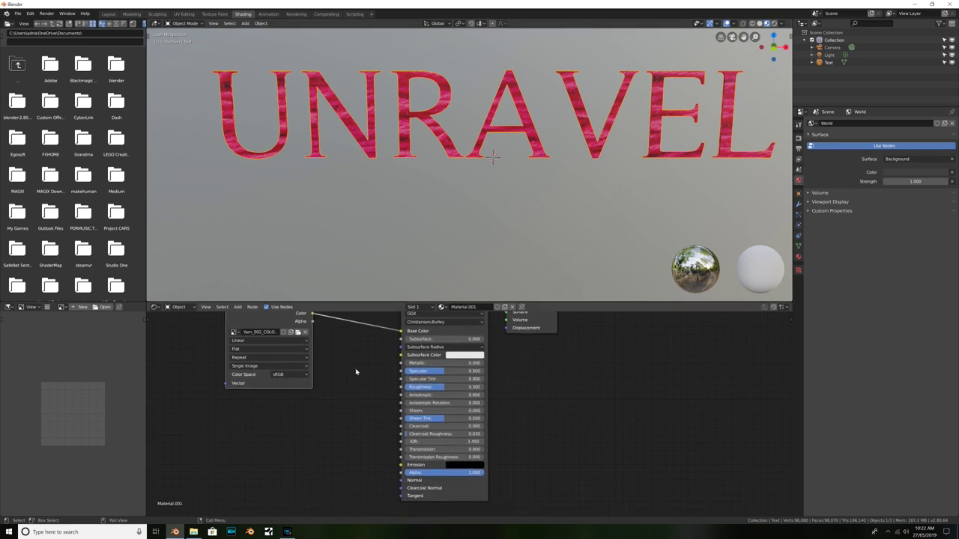
{"action": "key", "text": "shift+d"}
{"action": "left_click", "coordinate": [356, 482]}
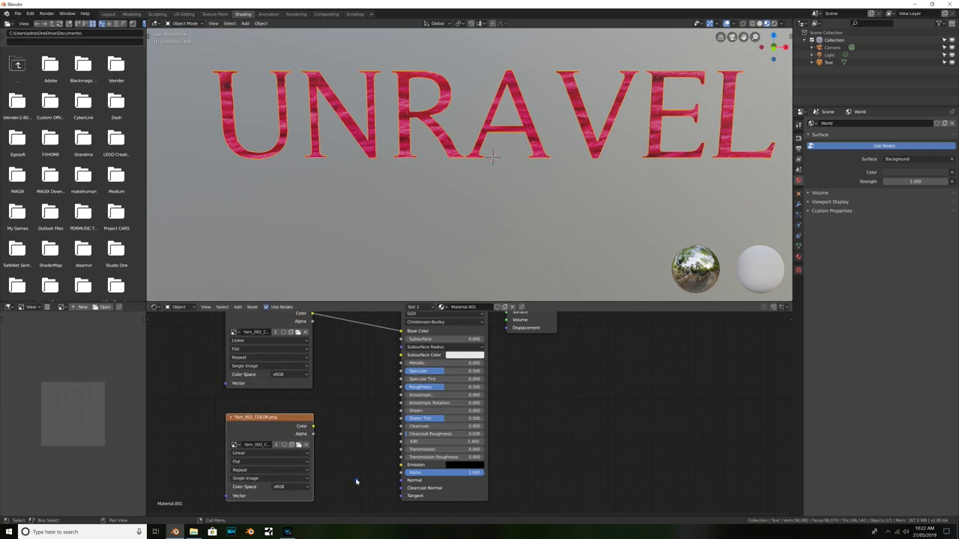
{"action": "middle_click_drag", "start_coordinate": [355, 482], "coordinate": [357, 403]}
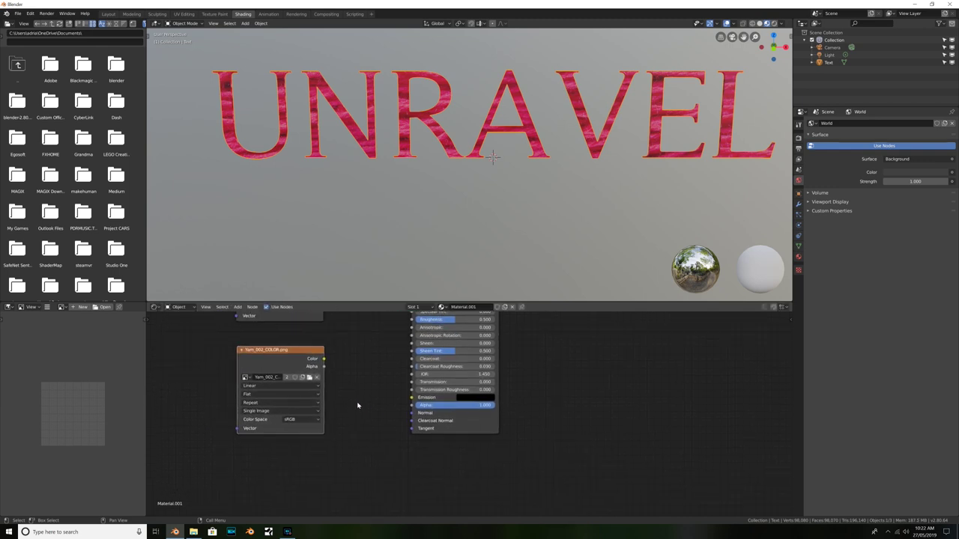
{"action": "left_click", "coordinate": [310, 379]}
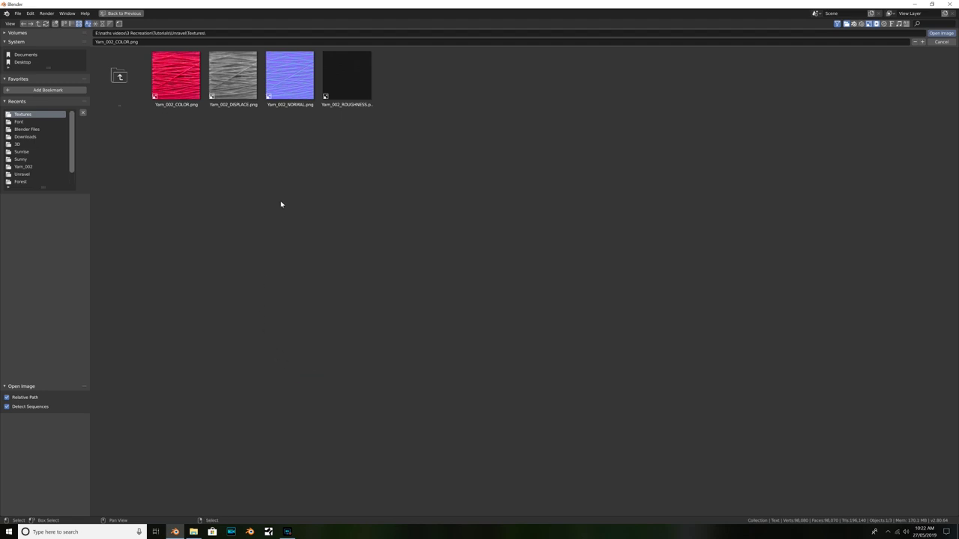
{"action": "double_click", "coordinate": [361, 75]}
Connect the roughness image to Roughness and set its Color Space to Non-Color
{"action": "middle_click_drag", "start_coordinate": [263, 352], "coordinate": [242, 346]}
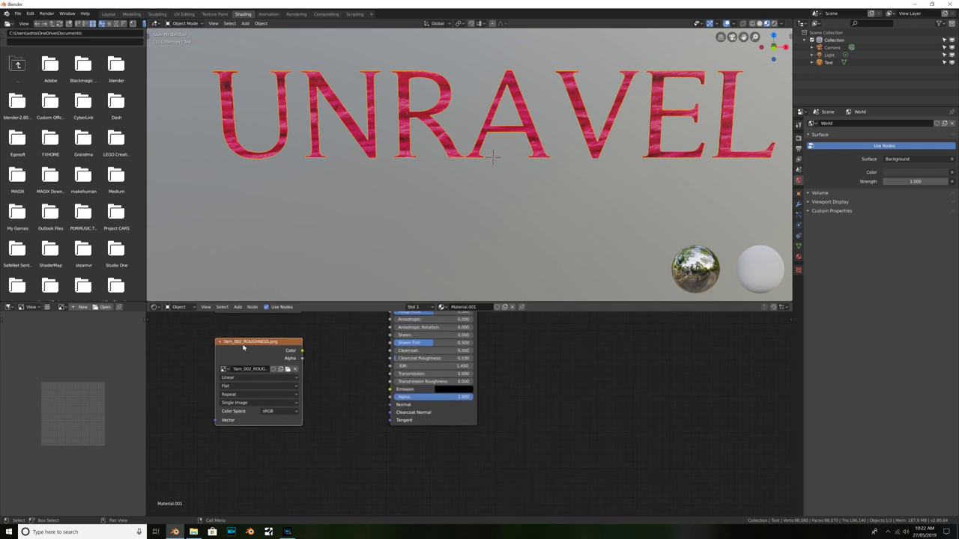
{"action": "left_click_drag", "start_coordinate": [242, 347], "coordinate": [225, 340]}
{"action": "middle_click_drag", "start_coordinate": [311, 358], "coordinate": [266, 411]}
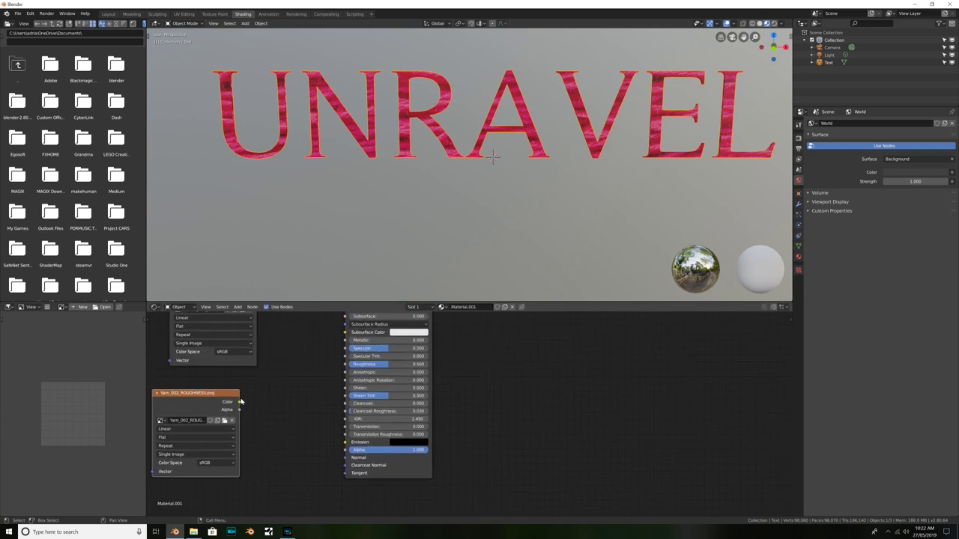
{"action": "left_click_drag", "start_coordinate": [240, 401], "coordinate": [346, 364]}
{"action": "middle_click_drag", "start_coordinate": [197, 448], "coordinate": [283, 393]}
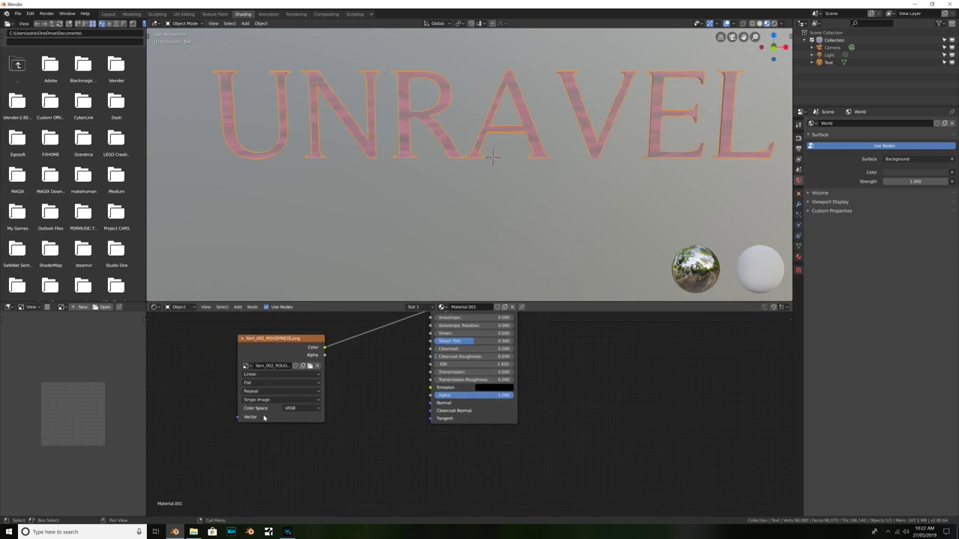
{"action": "left_click", "coordinate": [303, 410]}
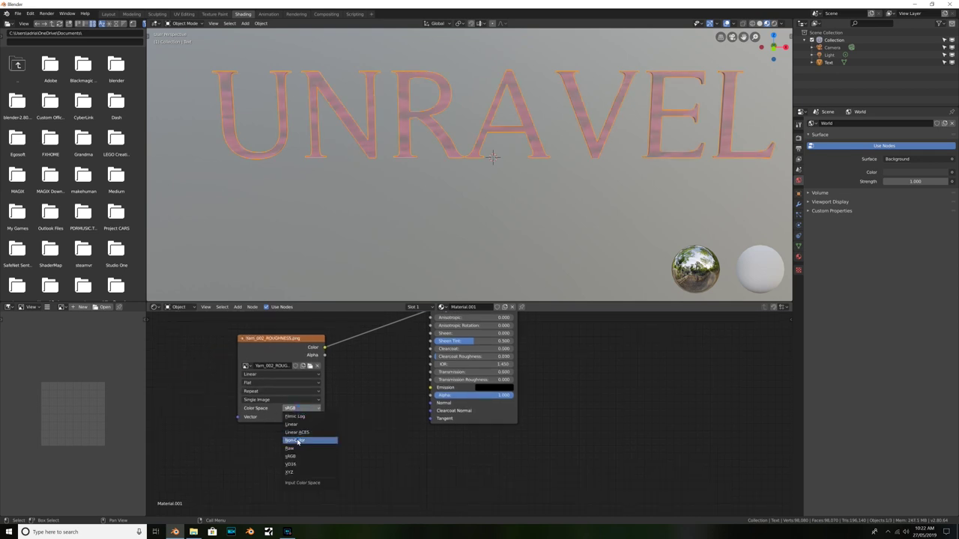
{"action": "left_click", "coordinate": [295, 441]}
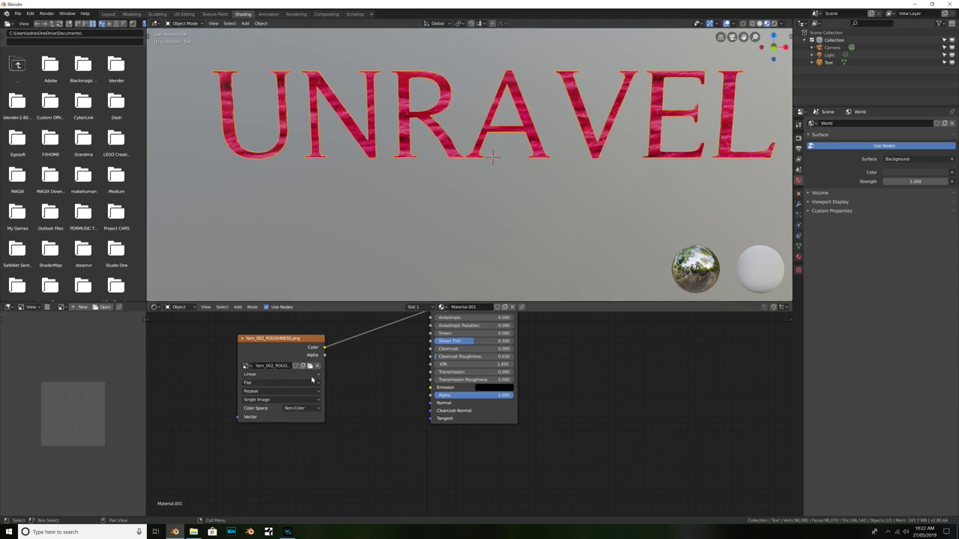
Move the roughness node away from the BSDF and duplicate it again
{"action": "middle_click_drag", "start_coordinate": [305, 365], "coordinate": [337, 403]}
{"action": "left_click_drag", "start_coordinate": [336, 403], "coordinate": [260, 381]}
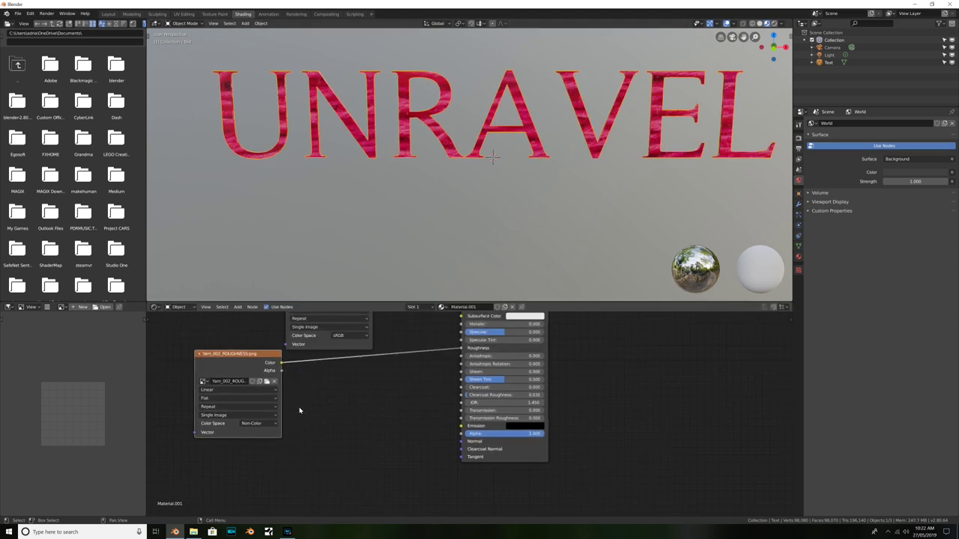
{"action": "middle_click_drag", "start_coordinate": [300, 408], "coordinate": [291, 377]}
{"action": "key", "text": "shift+d"}
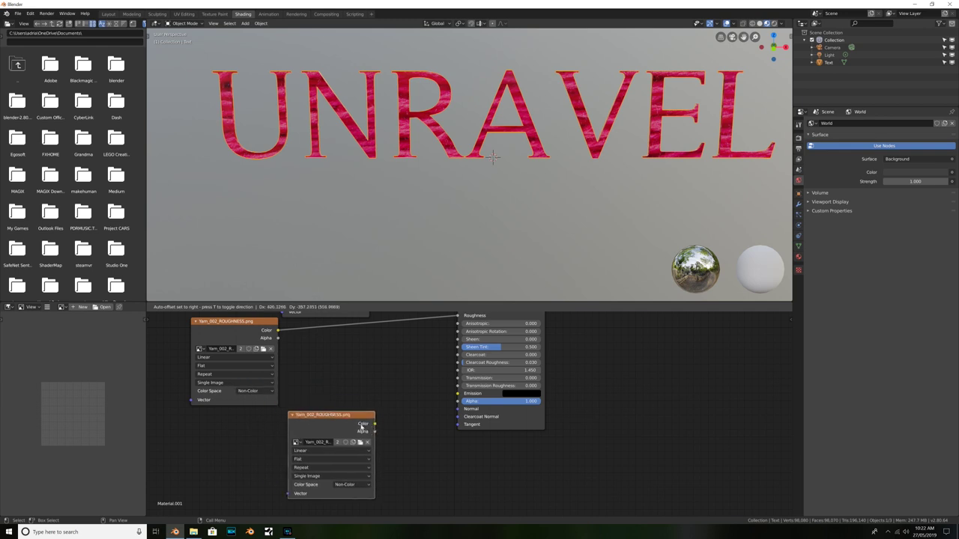
Load Yarn_002_NORMAL.png into the copied node, move it left, and wire it to Normal
{"action": "left_click", "coordinate": [363, 392]}
{"action": "left_click", "coordinate": [364, 411]}
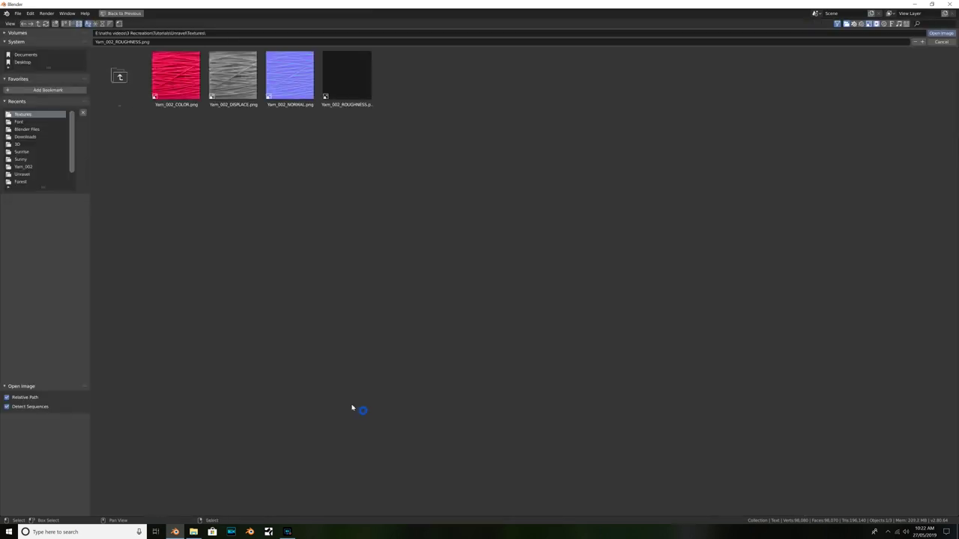
{"action": "double_click", "coordinate": [302, 81]}
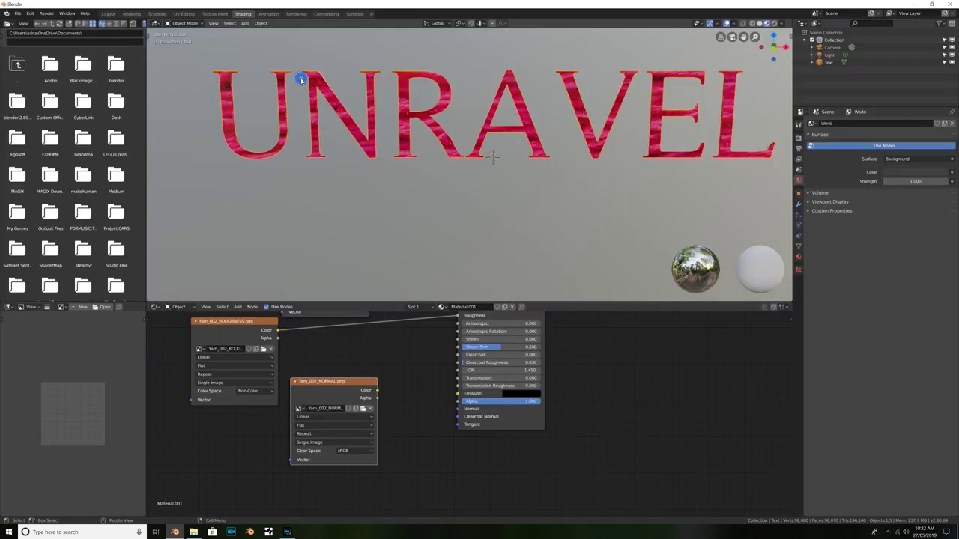
{"action": "key", "text": "g"}
{"action": "left_click", "coordinate": [349, 389]}
{"action": "middle_click_drag", "start_coordinate": [350, 389], "coordinate": [230, 422]}
{"action": "left_click_drag", "start_coordinate": [226, 411], "coordinate": [393, 362]}
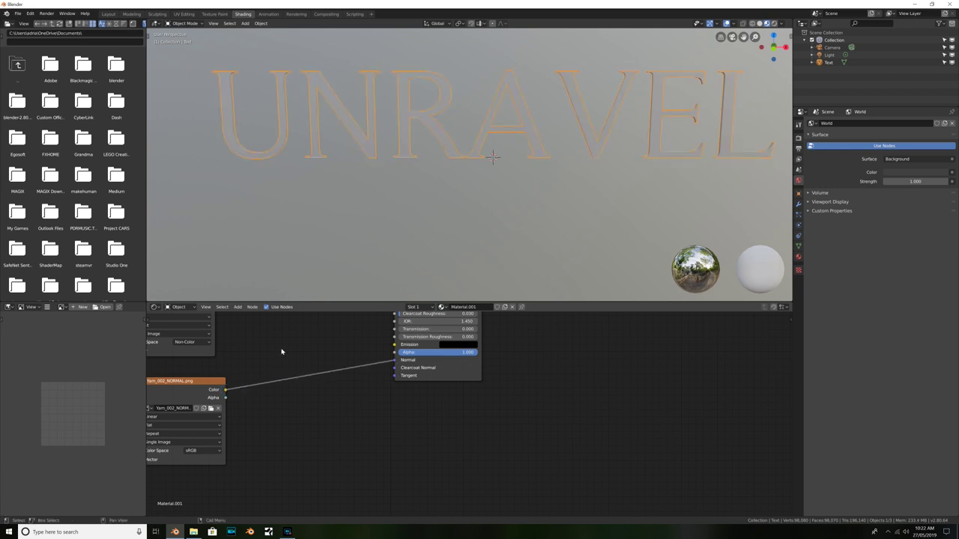
{"action": "middle_click_drag", "start_coordinate": [195, 451], "coordinate": [242, 449]}
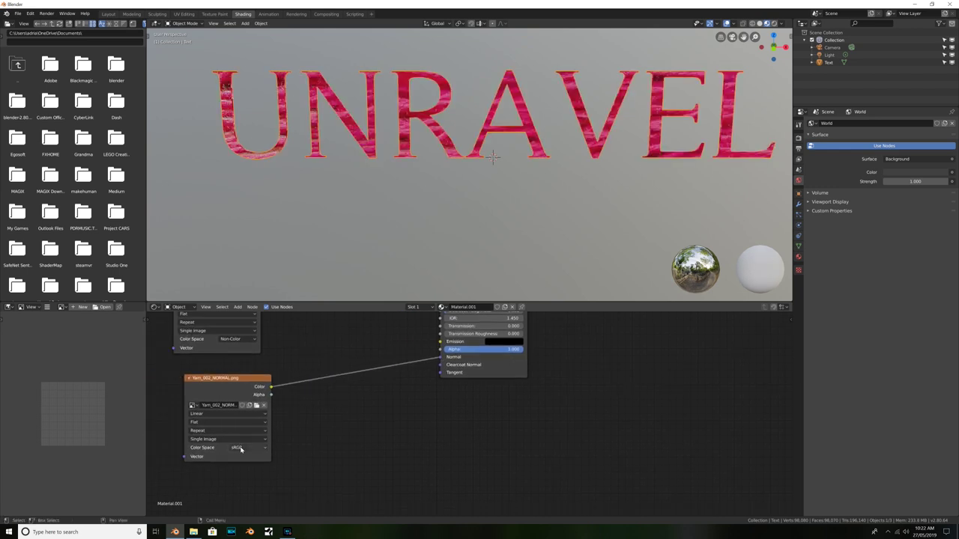
{"action": "left_click", "coordinate": [240, 448]}
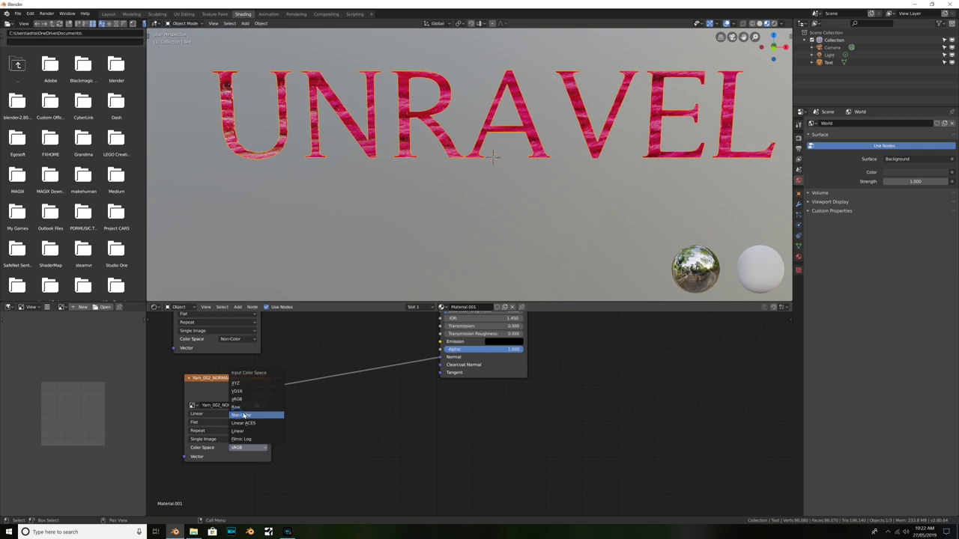
Set the normal image to Non-Color and insert a Normal Map node into its Normal link
{"action": "key", "text": "Return"}
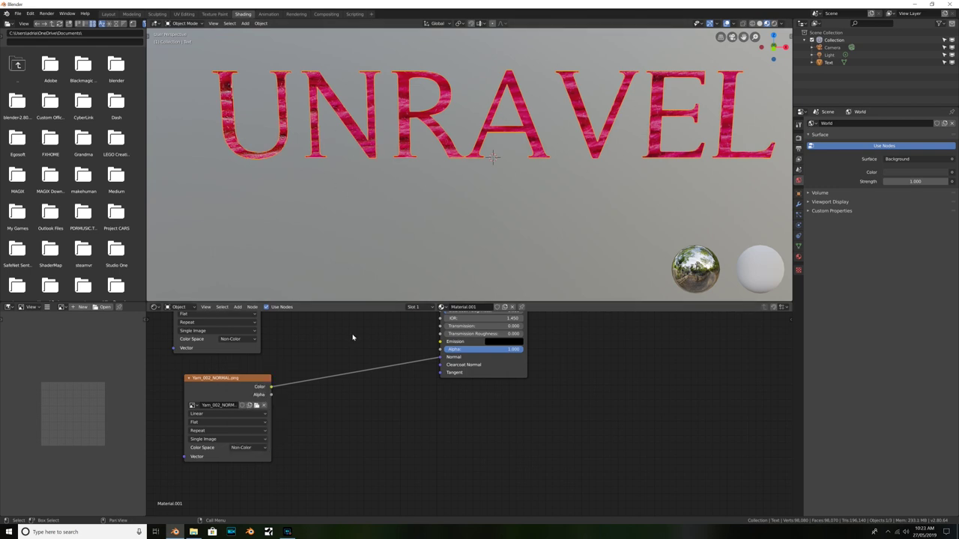
{"action": "key", "text": "shift+a"}
{"action": "left_click", "coordinate": [336, 352]}
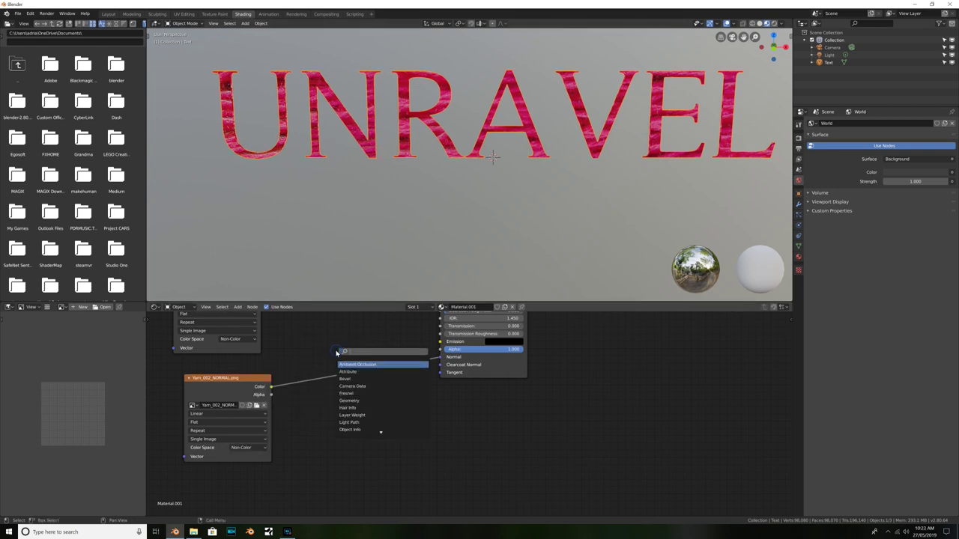
{"action": "type", "text": "nor"}
{"action": "key", "text": "Down"}
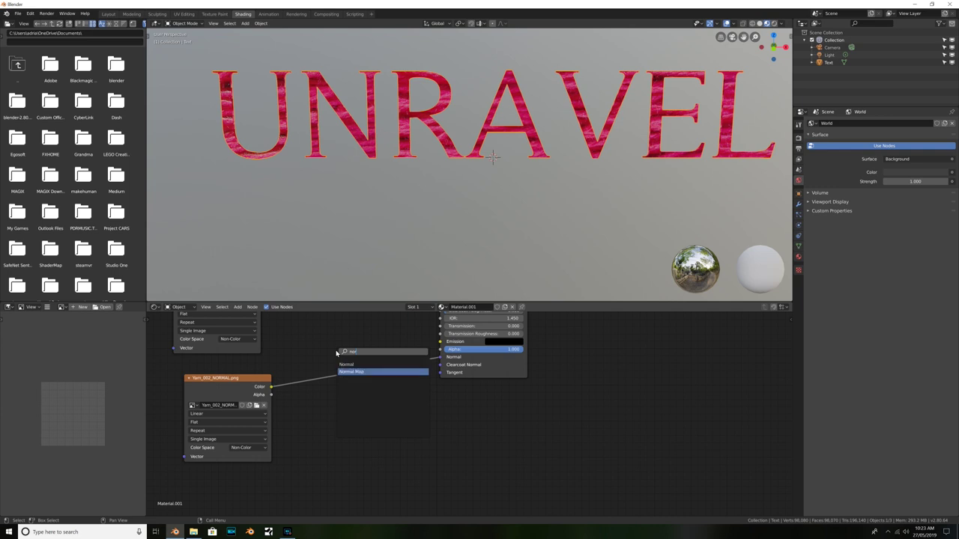
{"action": "key", "text": "Return"}
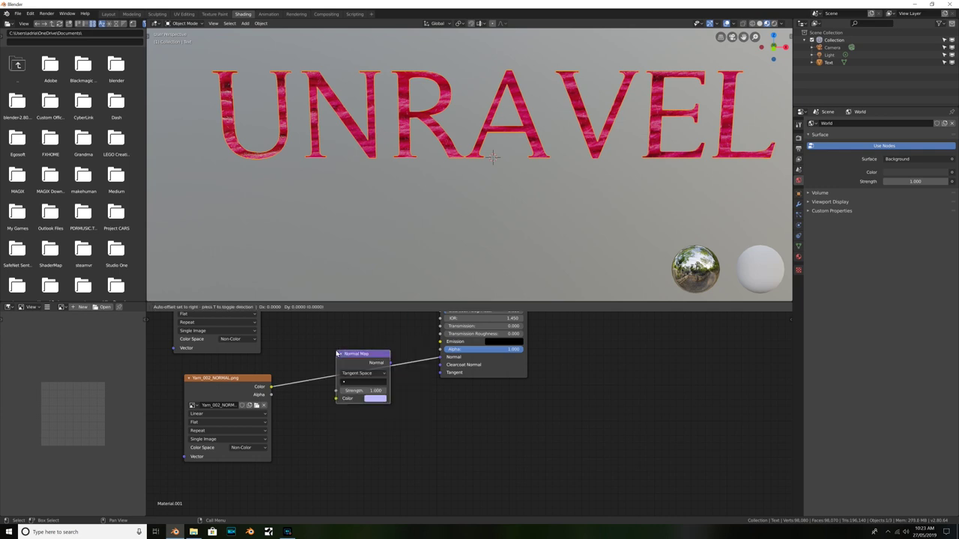
{"action": "left_click", "coordinate": [337, 352]}
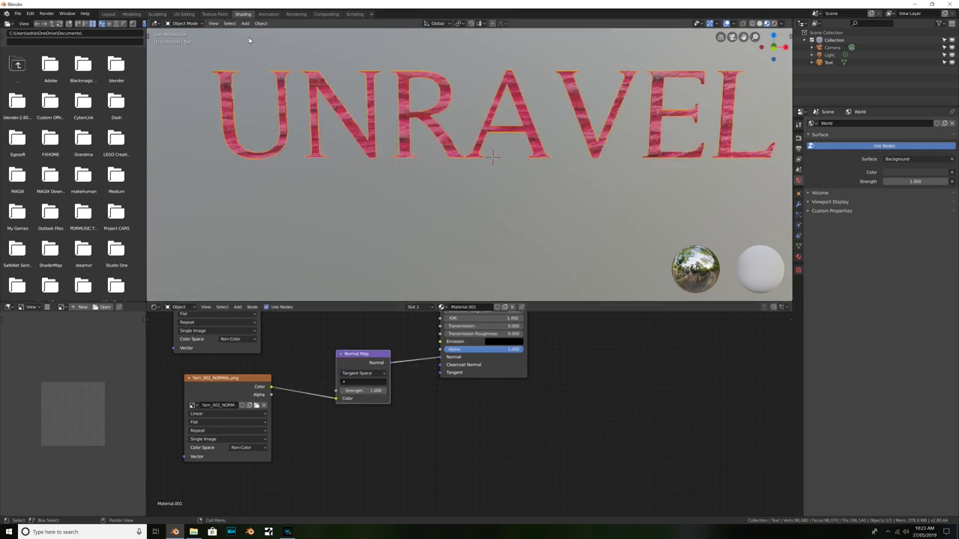
View the letters from the side and bring the roughness image node into view
{"action": "scroll", "coordinate": [262, 116], "scroll_direction": "up", "scroll_amount": 3}
{"action": "middle_click_drag", "start_coordinate": [310, 117], "coordinate": [392, 188]}
{"action": "scroll", "coordinate": [425, 173], "scroll_direction": "down", "scroll_amount": 3}
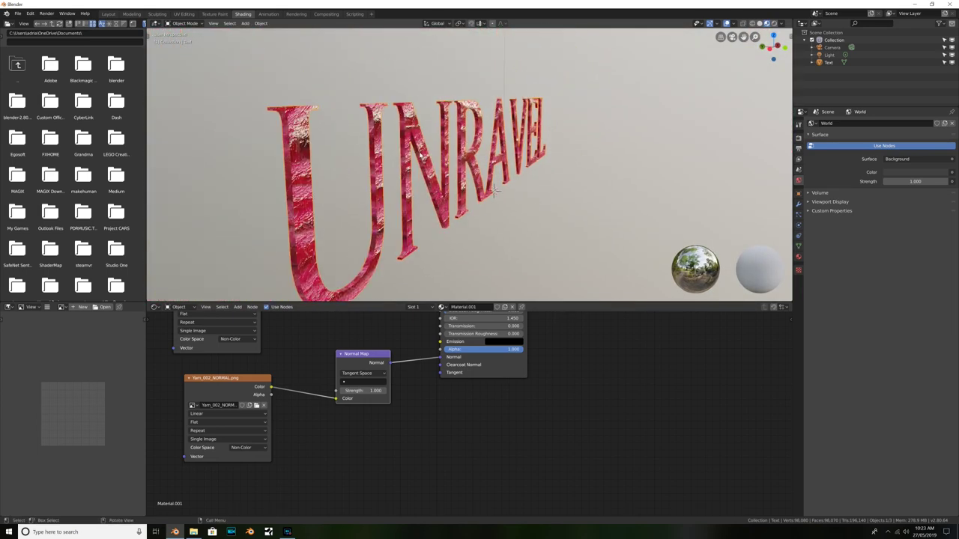
{"action": "middle_click_drag", "start_coordinate": [298, 339], "coordinate": [303, 441]}
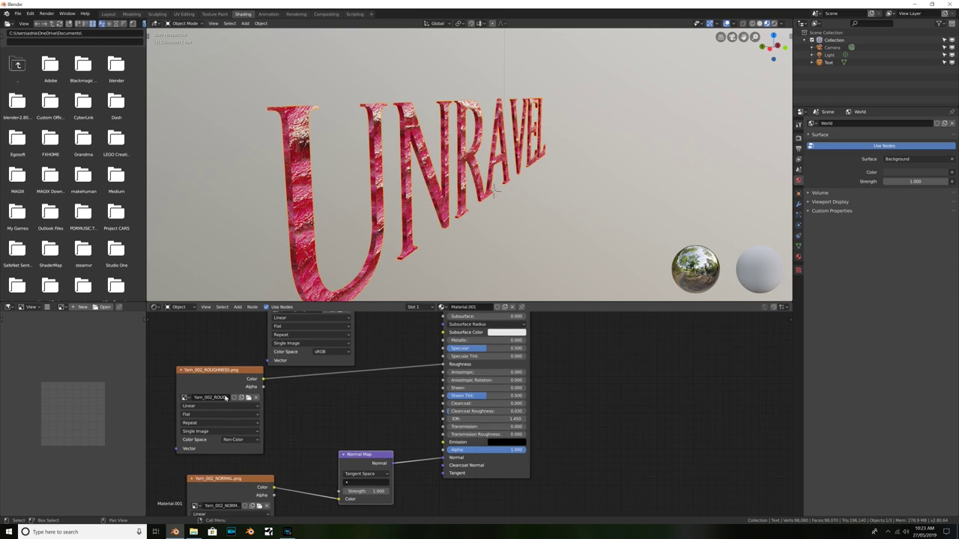
Insert an Invert node between the Yarn_002_ROUGHNESS image and the Roughness input
{"action": "key", "text": "shift+a"}
{"action": "left_click", "coordinate": [339, 407]}
{"action": "type", "text": "inve"}
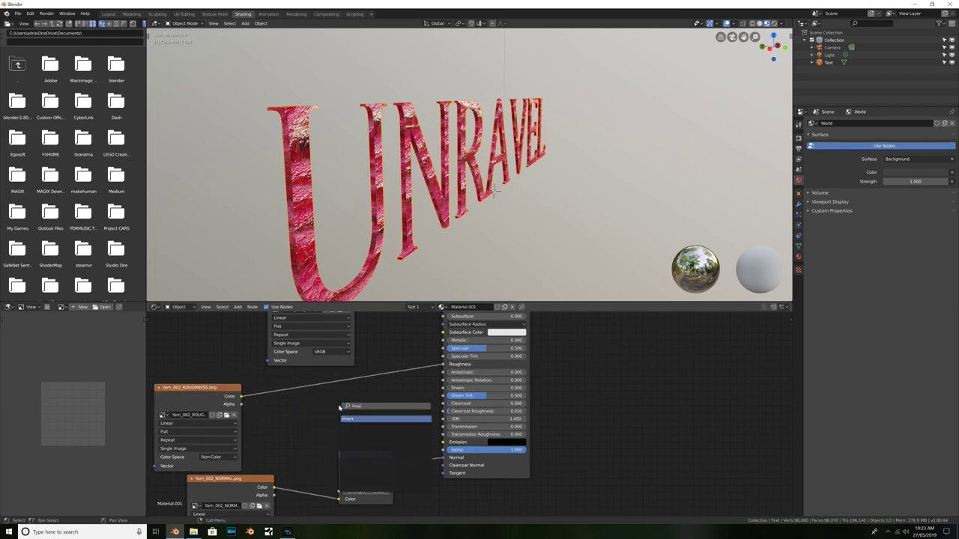
{"action": "left_click", "coordinate": [355, 419]}
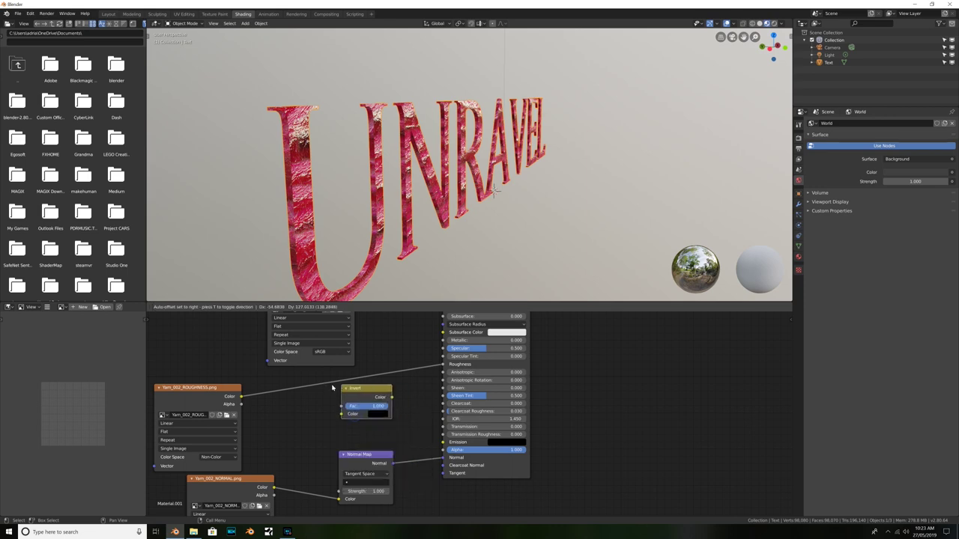
{"action": "left_click", "coordinate": [307, 399]}
{"action": "middle_click_drag", "start_coordinate": [357, 55], "coordinate": [499, 192]}
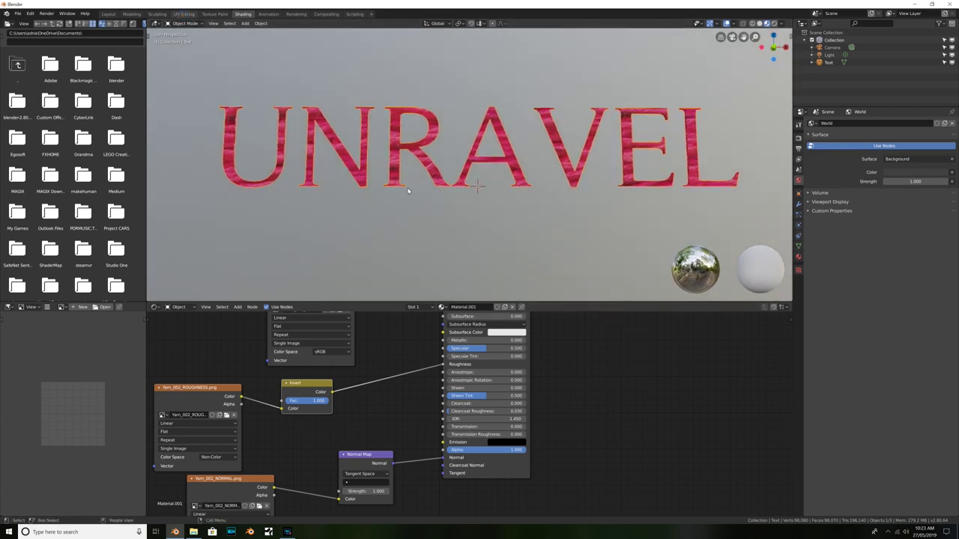
Frame the whole yarn texture in the UV editor and select all of the text's UVs
{"action": "scroll", "coordinate": [619, 325], "scroll_direction": "up", "scroll_amount": 6}
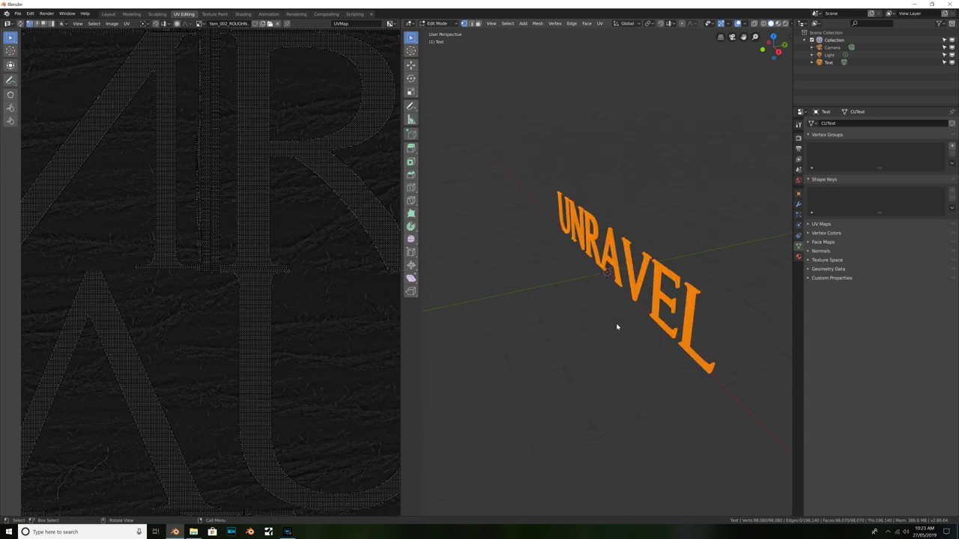
{"action": "middle_click_drag", "start_coordinate": [617, 325], "coordinate": [676, 235]}
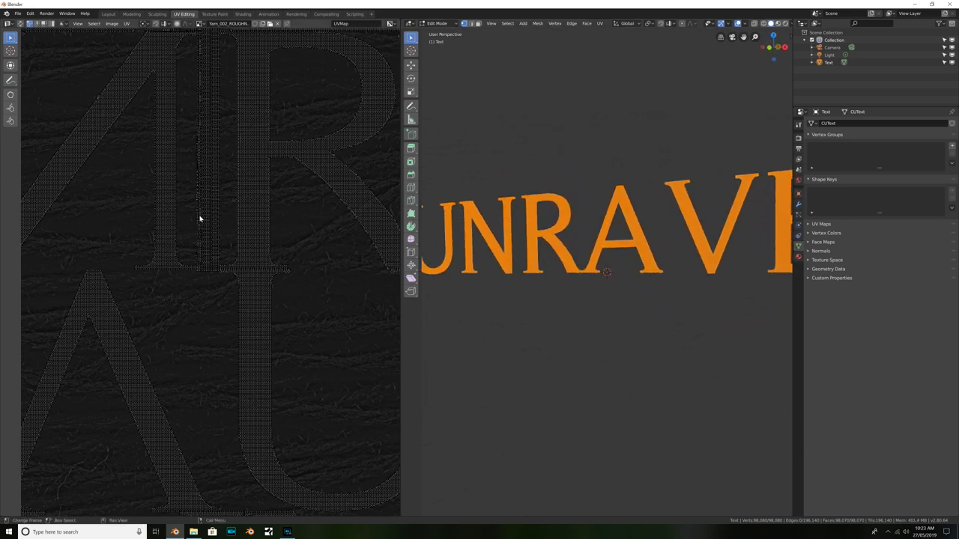
{"action": "key", "text": "Home"}
{"action": "scroll", "coordinate": [258, 249], "scroll_direction": "up", "scroll_amount": 5}
{"action": "key", "text": "Home"}
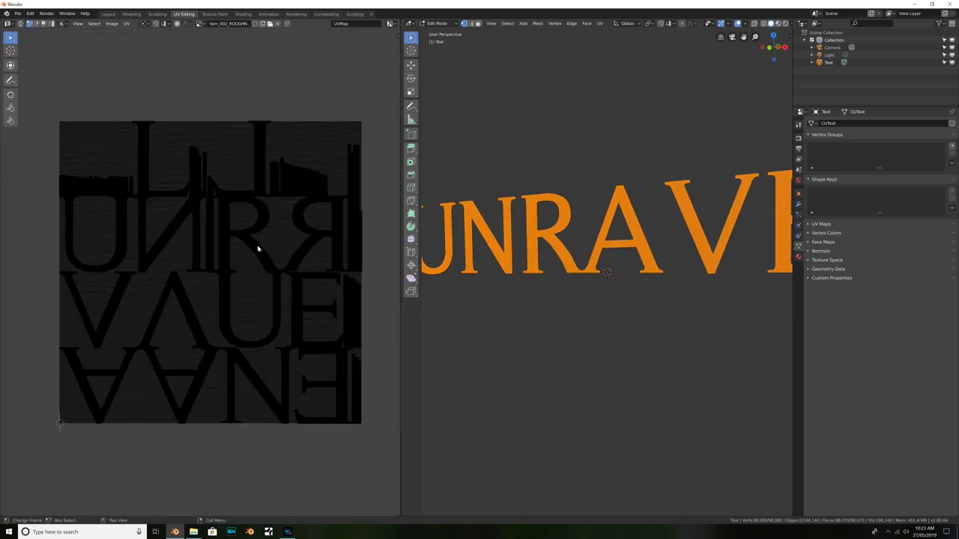
{"action": "key", "text": "a"}
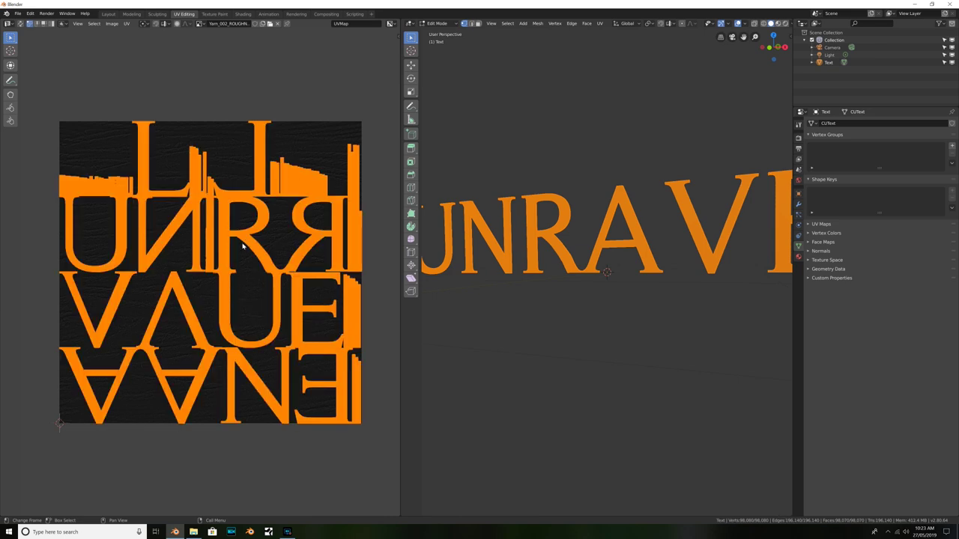
Enlarge and reposition the UVs over the yarn texture, then return to the Shading workspace
{"action": "key", "text": "s"}
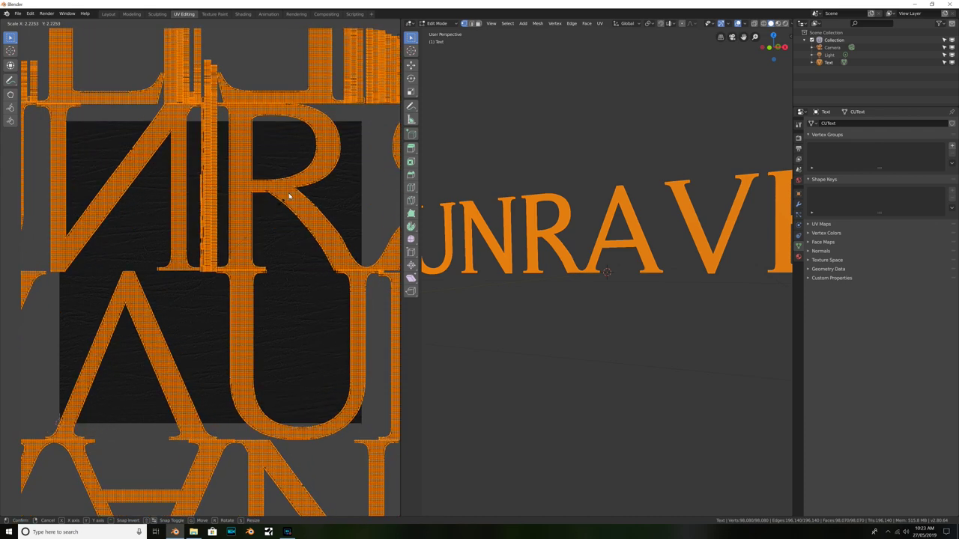
{"action": "left_click", "coordinate": [292, 192]}
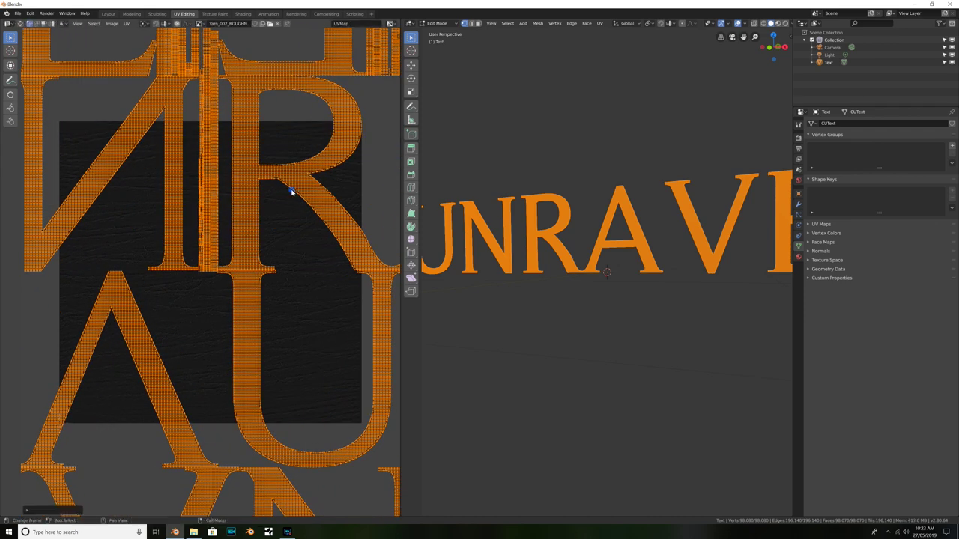
{"action": "key", "text": "g"}
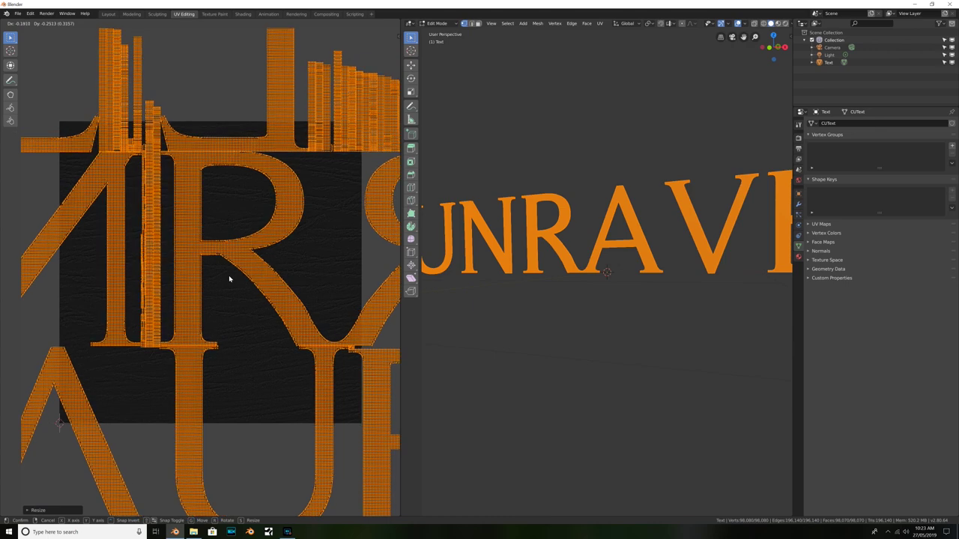
{"action": "left_click", "coordinate": [291, 207]}
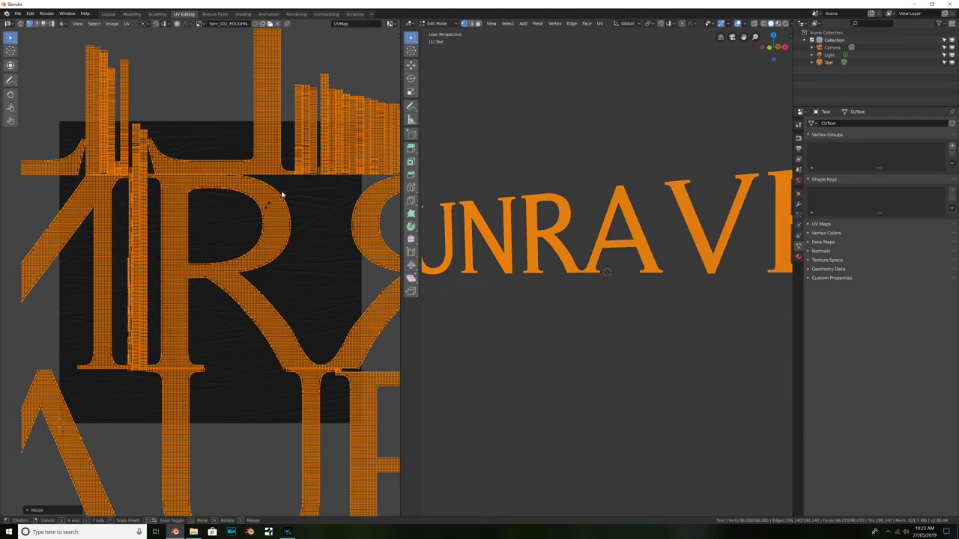
{"action": "key", "text": "s"}
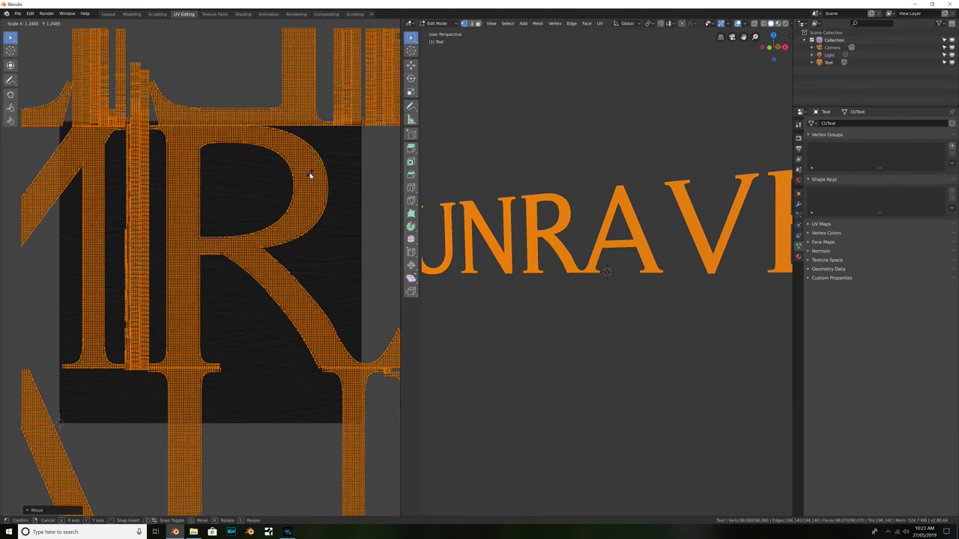
{"action": "left_click", "coordinate": [309, 175]}
{"action": "key", "text": "g"}
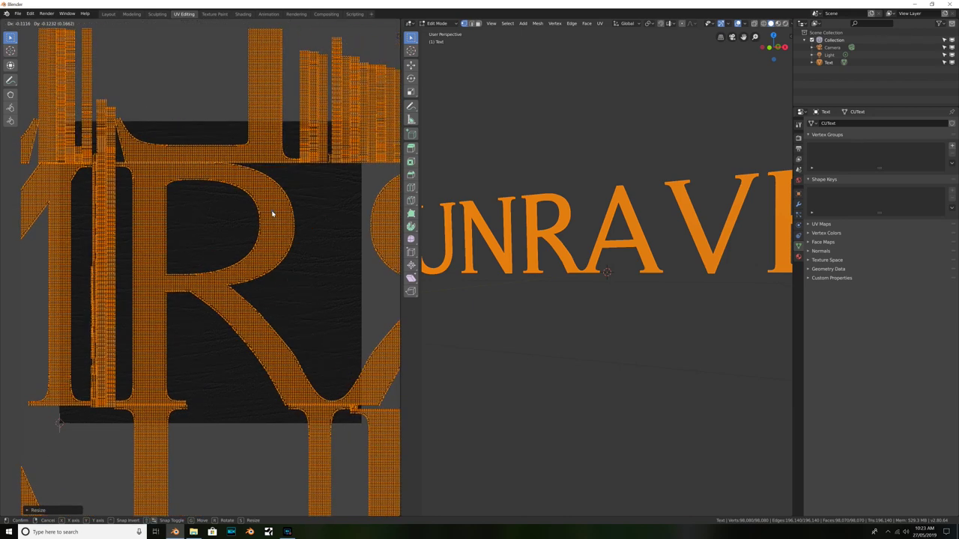
{"action": "left_click", "coordinate": [284, 184]}
{"action": "key", "text": "s"}
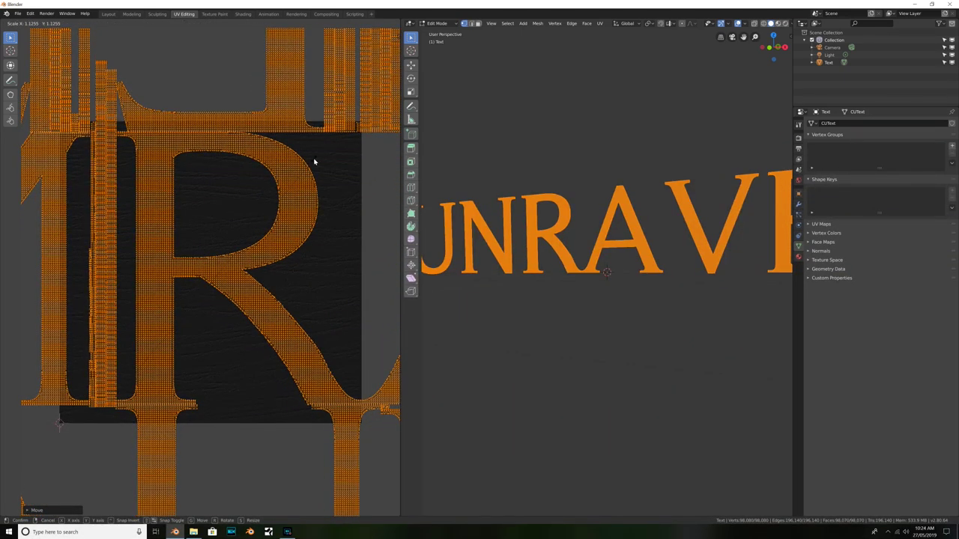
{"action": "left_click", "coordinate": [314, 161]}
{"action": "middle_click_drag", "start_coordinate": [197, 218], "coordinate": [234, 202]}
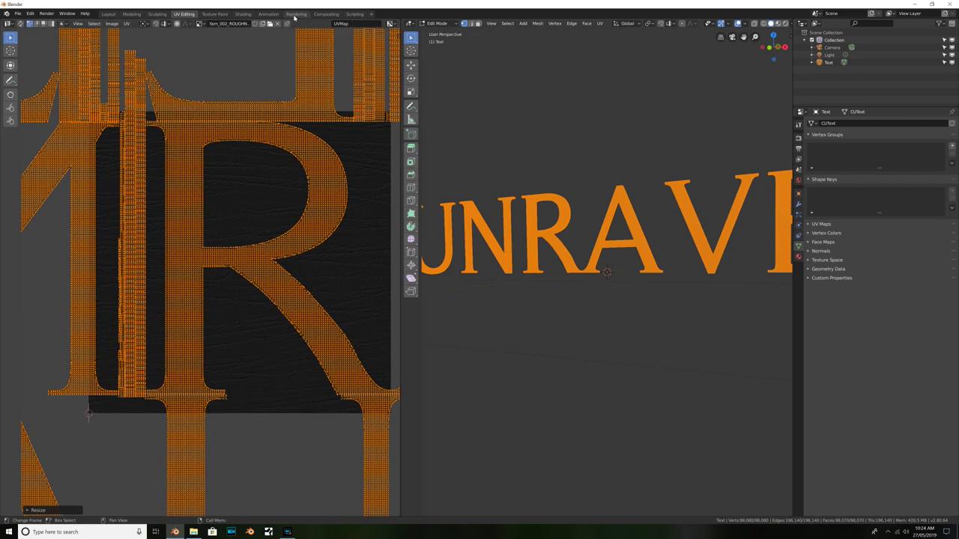
{"action": "left_click", "coordinate": [243, 13]}
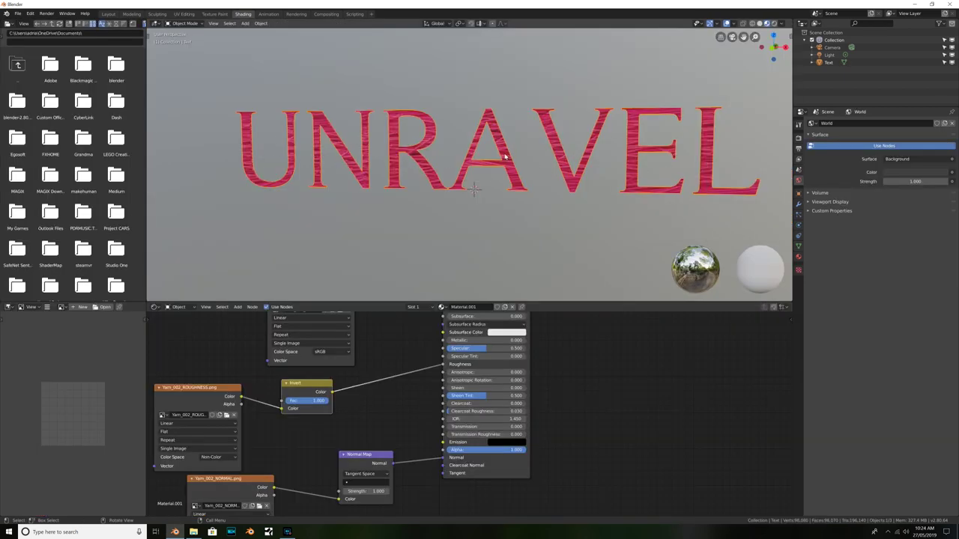
Show the Text object's empty modifier stack and open the Add Modifier list
{"action": "middle_click_drag", "start_coordinate": [506, 155], "coordinate": [444, 157]}
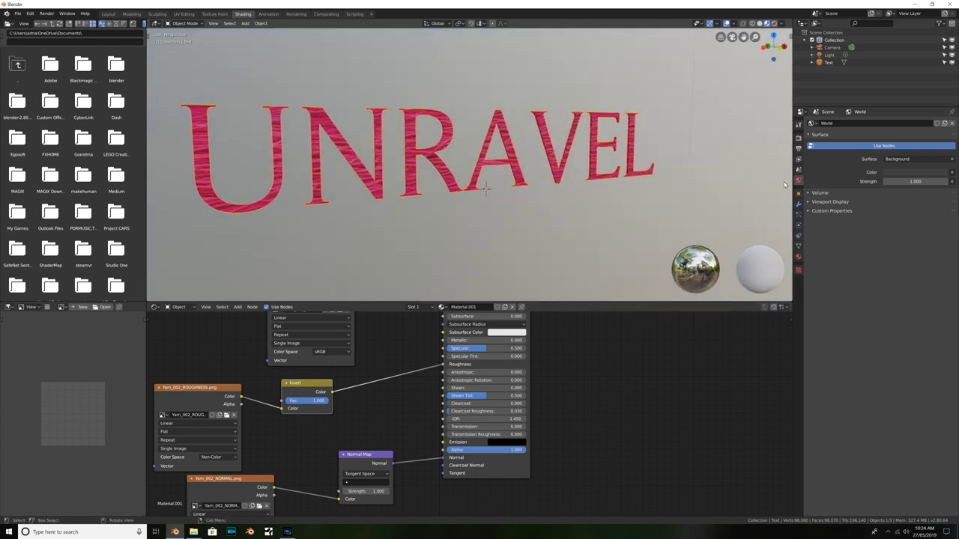
{"action": "left_click", "coordinate": [798, 205]}
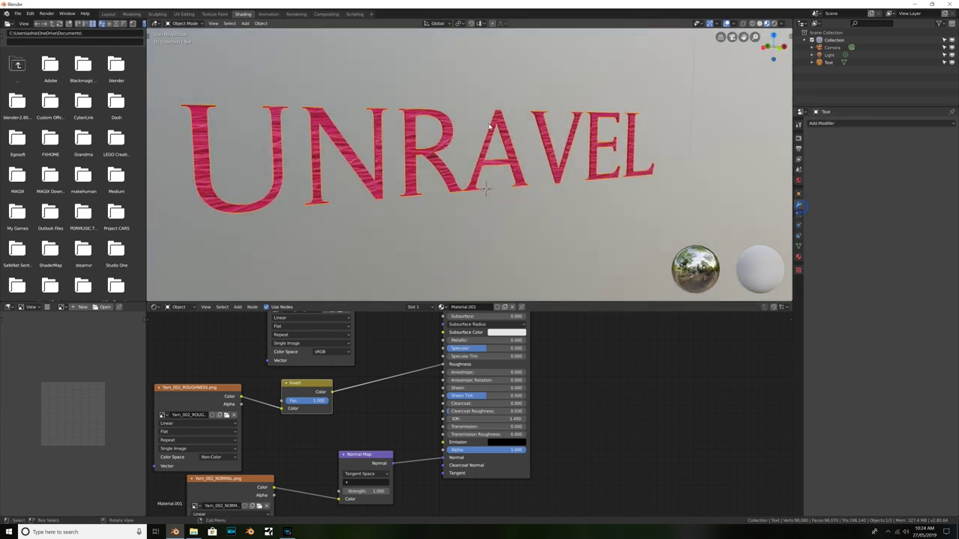
{"action": "scroll", "coordinate": [285, 158], "scroll_direction": "up", "scroll_amount": 3}
{"action": "scroll", "coordinate": [286, 165], "scroll_direction": "up", "scroll_amount": 3, "text": "ctrl"}
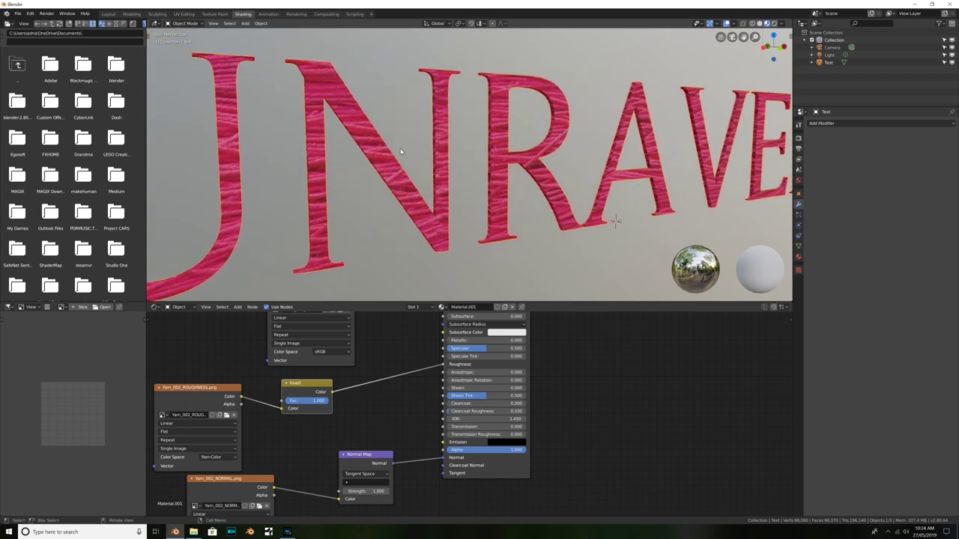
{"action": "scroll", "coordinate": [307, 144], "scroll_direction": "down", "scroll_amount": 3}
{"action": "middle_click_drag", "start_coordinate": [321, 146], "coordinate": [463, 147]}
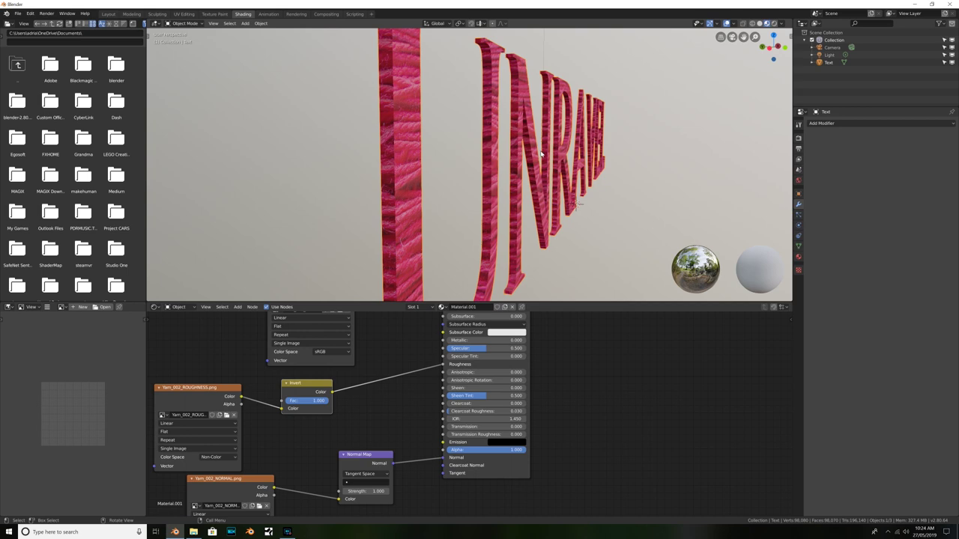
{"action": "middle_click_drag", "start_coordinate": [543, 153], "coordinate": [600, 158]}
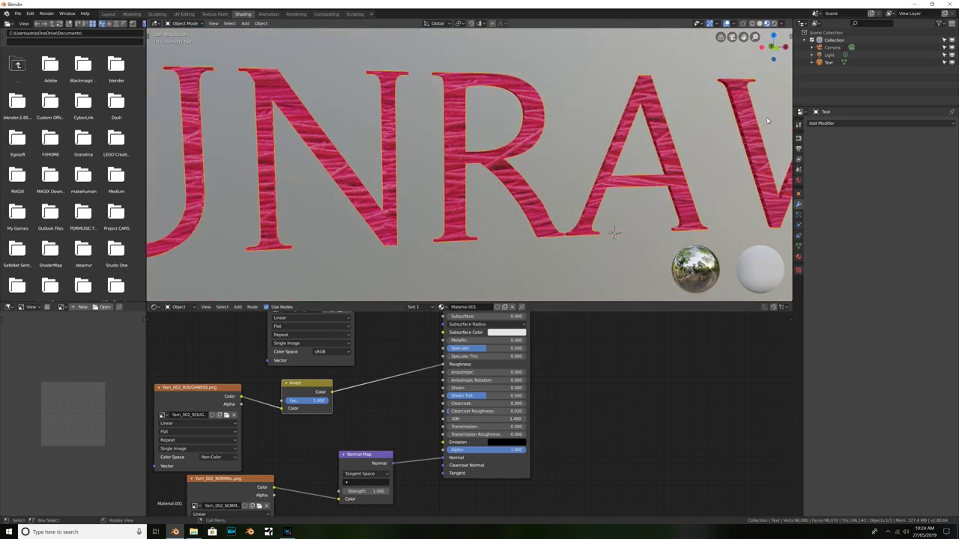
{"action": "left_click", "coordinate": [837, 124]}
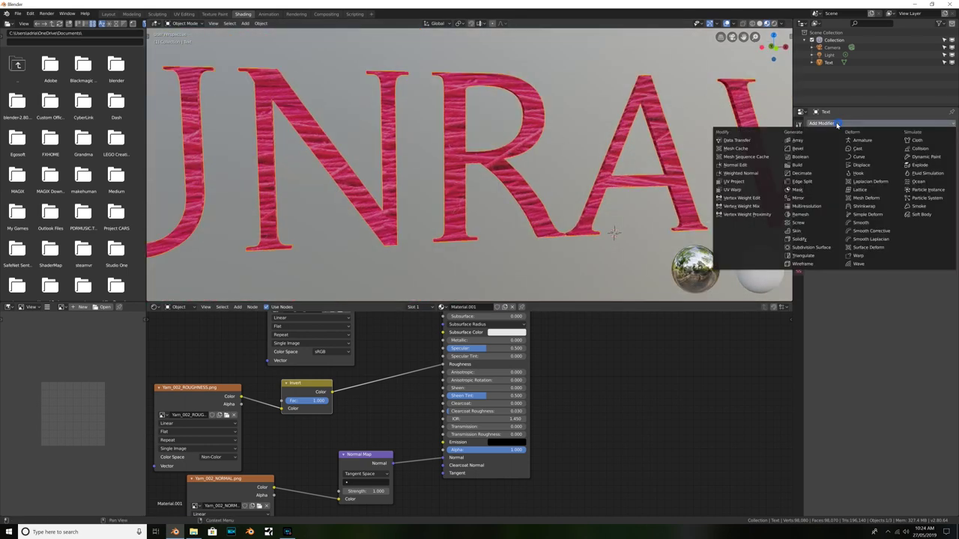
Add a Displace modifier with a new texture, lower strength and UV coordinates
{"action": "left_click", "coordinate": [863, 165]}
{"action": "scroll", "coordinate": [484, 206], "scroll_direction": "up", "scroll_amount": 3}
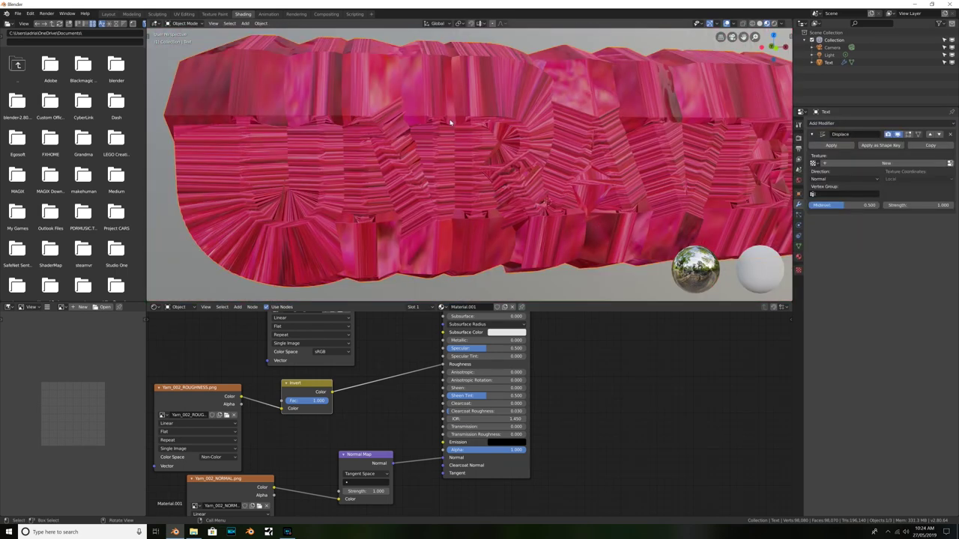
{"action": "left_click", "coordinate": [868, 164]}
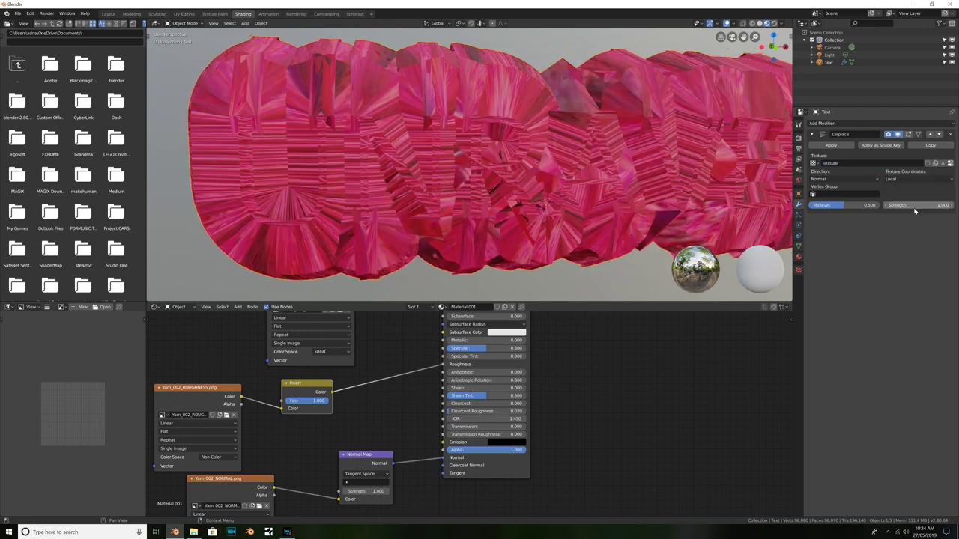
{"action": "left_click", "coordinate": [914, 206]}
{"action": "key", "text": "Return"}
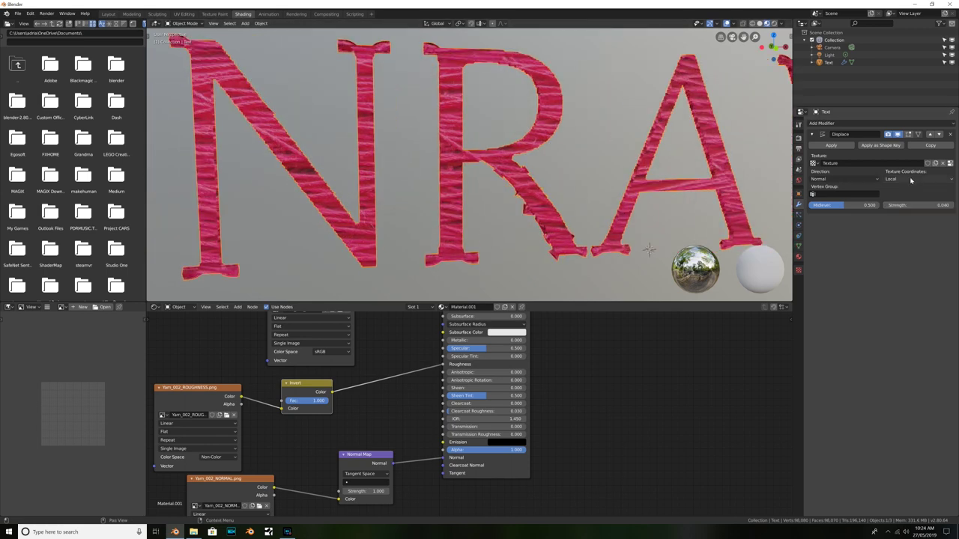
{"action": "left_click", "coordinate": [909, 179]}
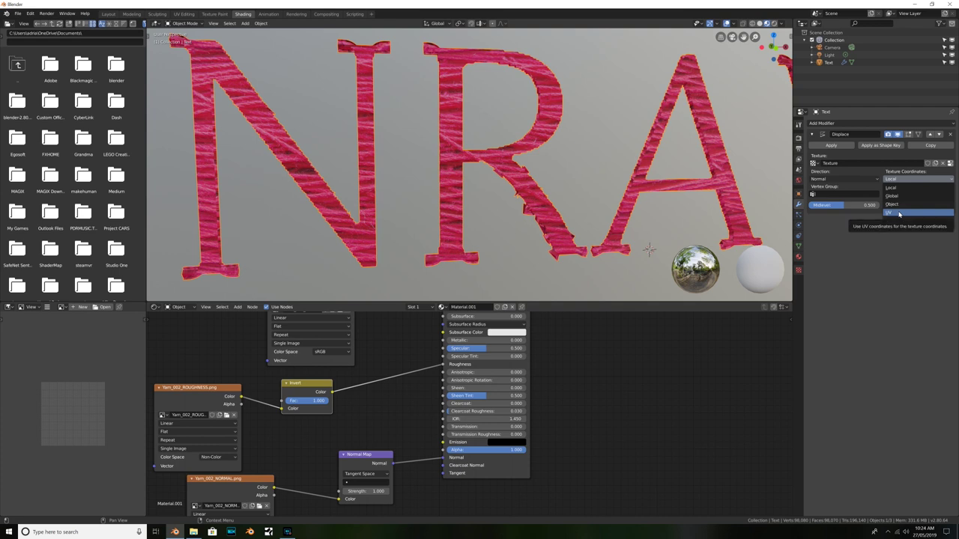
{"action": "left_click", "coordinate": [899, 213]}
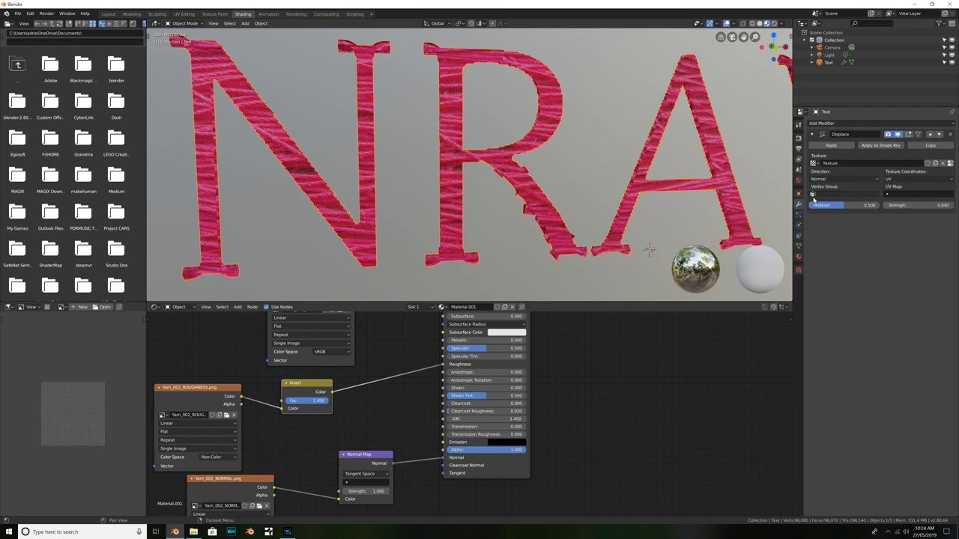
Load Yarn_002_DISPLACE.png from the Textures folder as the displace texture image
{"action": "left_click", "coordinate": [798, 271]}
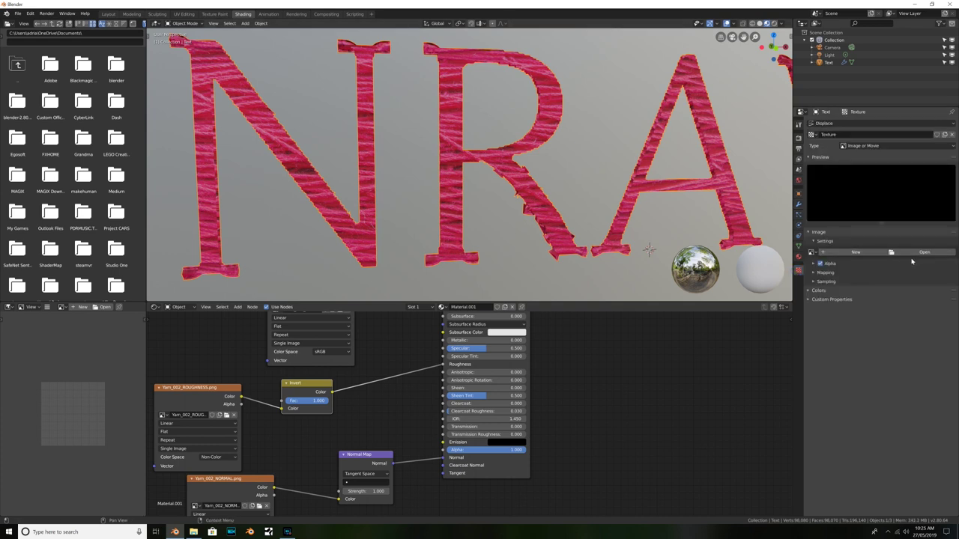
{"action": "left_click", "coordinate": [918, 253]}
{"action": "left_click", "coordinate": [23, 114]}
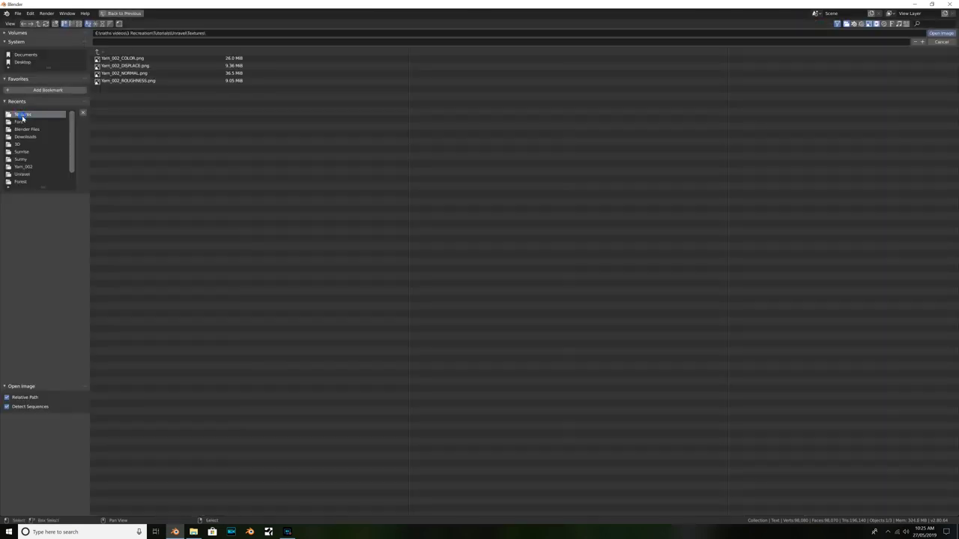
{"action": "left_click", "coordinate": [144, 65]}
{"action": "left_click", "coordinate": [79, 23]}
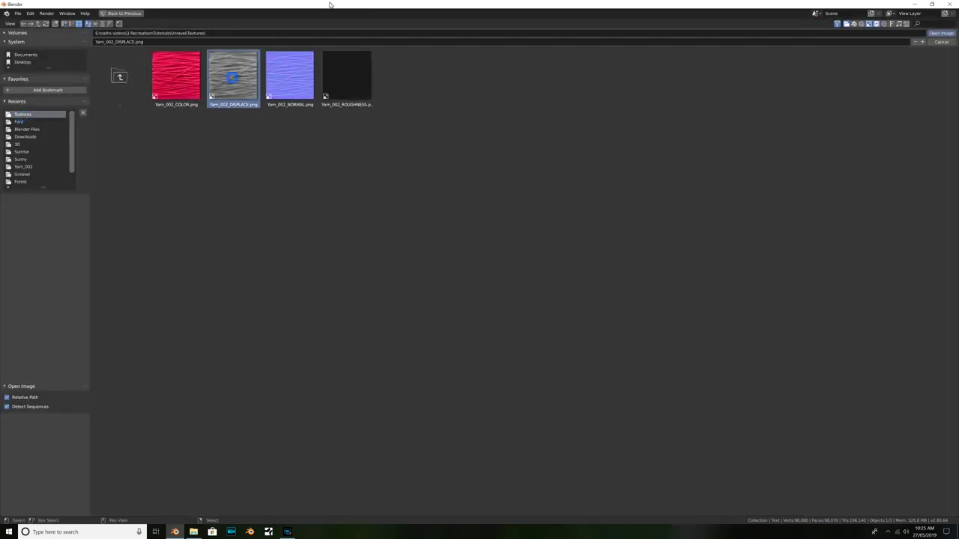
{"action": "key", "text": "Return"}
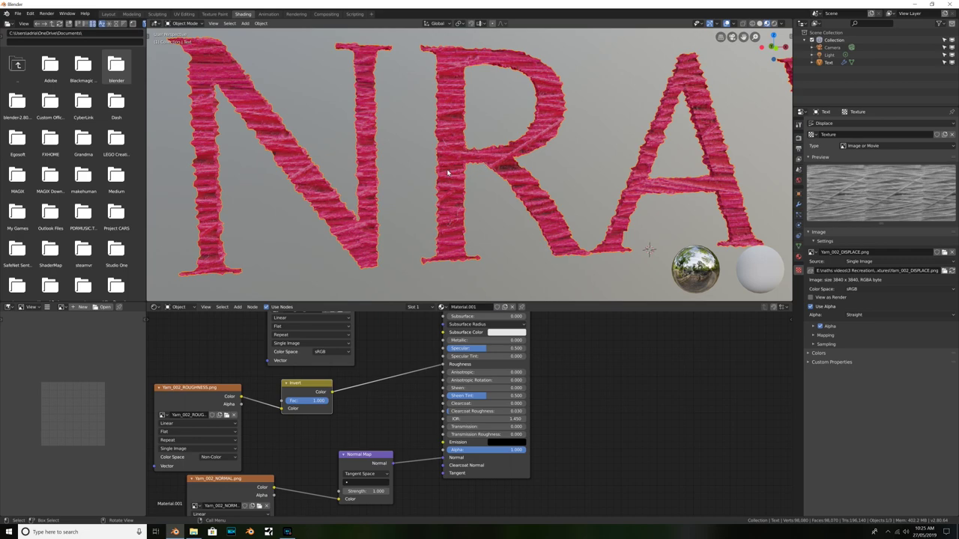
Inspect the displaced letters from a low angle and return to the text's Displace modifier settings
{"action": "scroll", "coordinate": [506, 161], "scroll_direction": "up", "scroll_amount": 6}
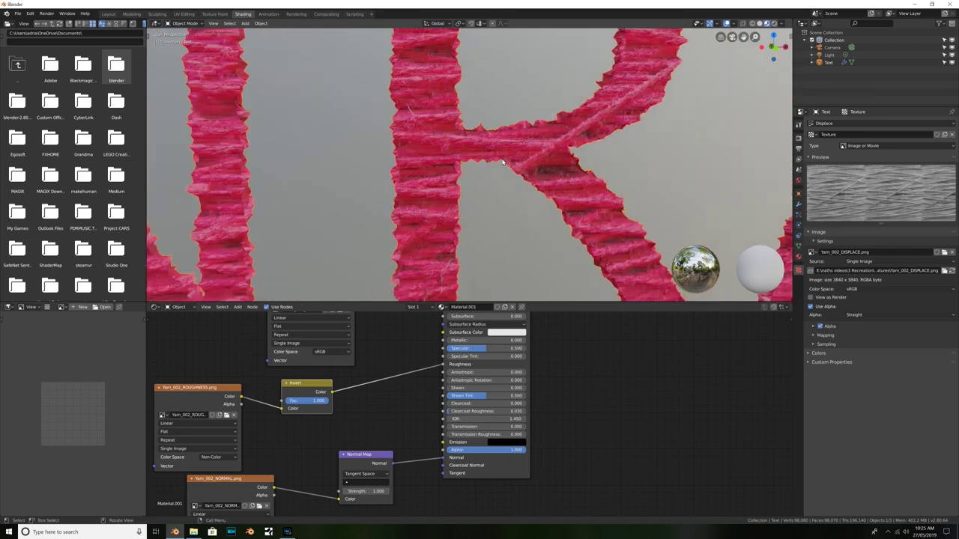
{"action": "scroll", "coordinate": [501, 151], "scroll_direction": "down", "scroll_amount": 4}
{"action": "middle_click_drag", "start_coordinate": [484, 250], "coordinate": [484, 195]}
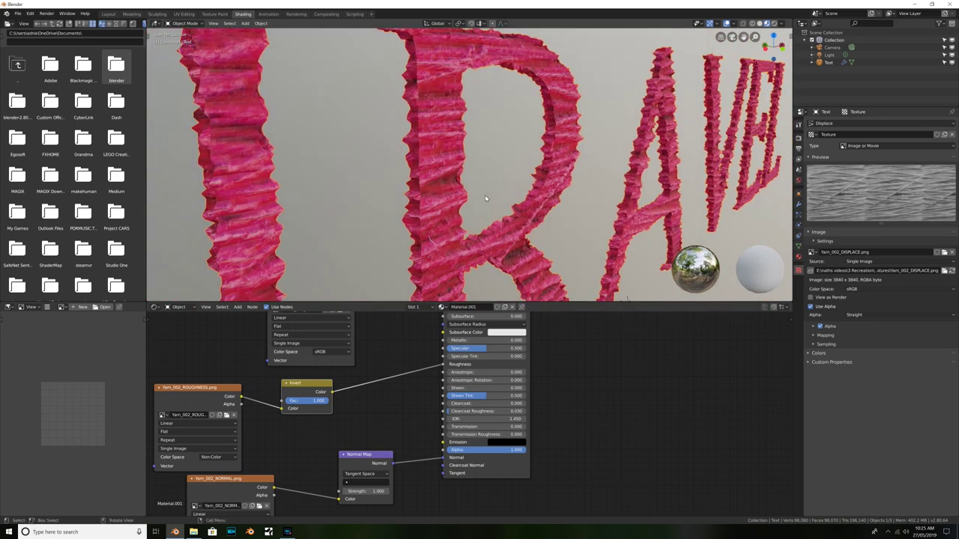
{"action": "middle_click_drag", "start_coordinate": [336, 186], "coordinate": [352, 188]}
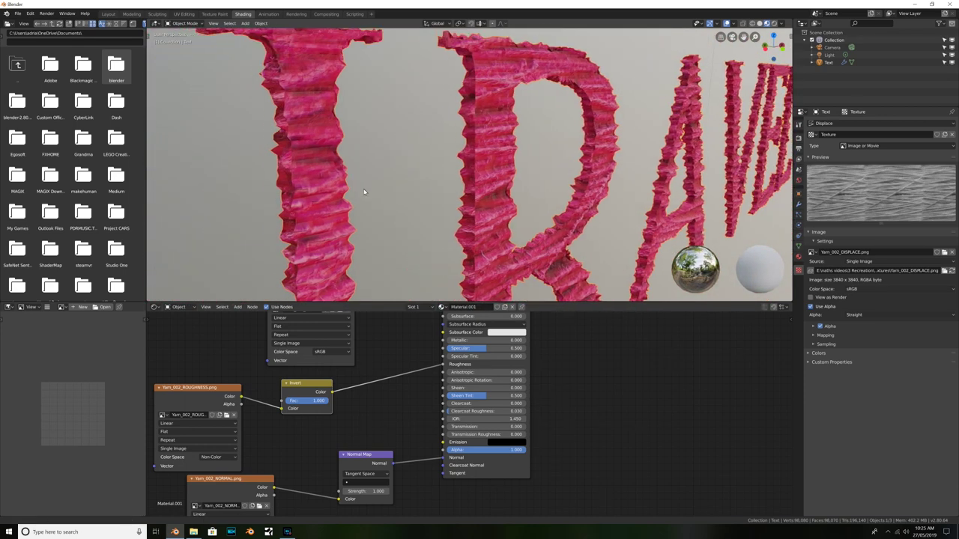
{"action": "right_click", "coordinate": [283, 91]}
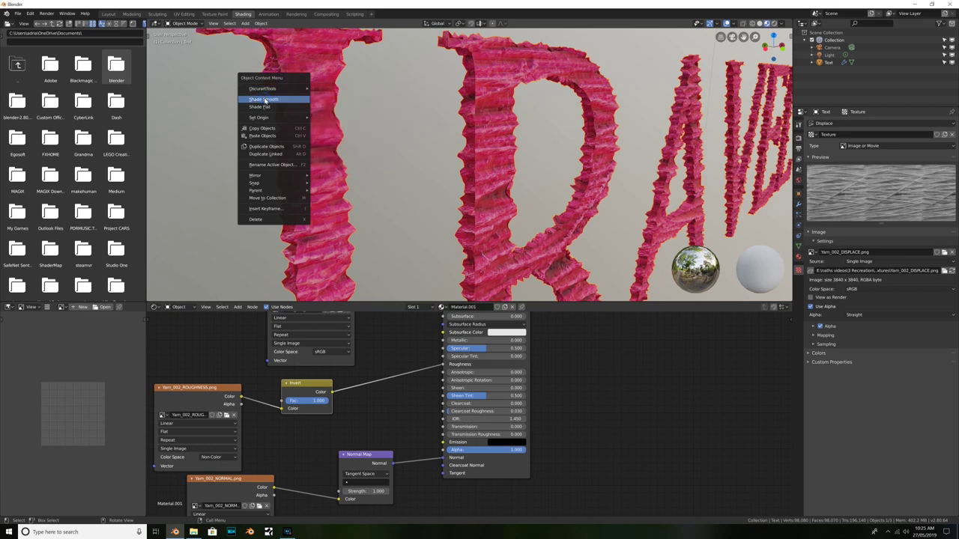
{"action": "key", "text": "Escape"}
{"action": "scroll", "coordinate": [554, 169], "scroll_direction": "down", "scroll_amount": 3}
{"action": "scroll", "coordinate": [553, 175], "scroll_direction": "up", "scroll_amount": 5}
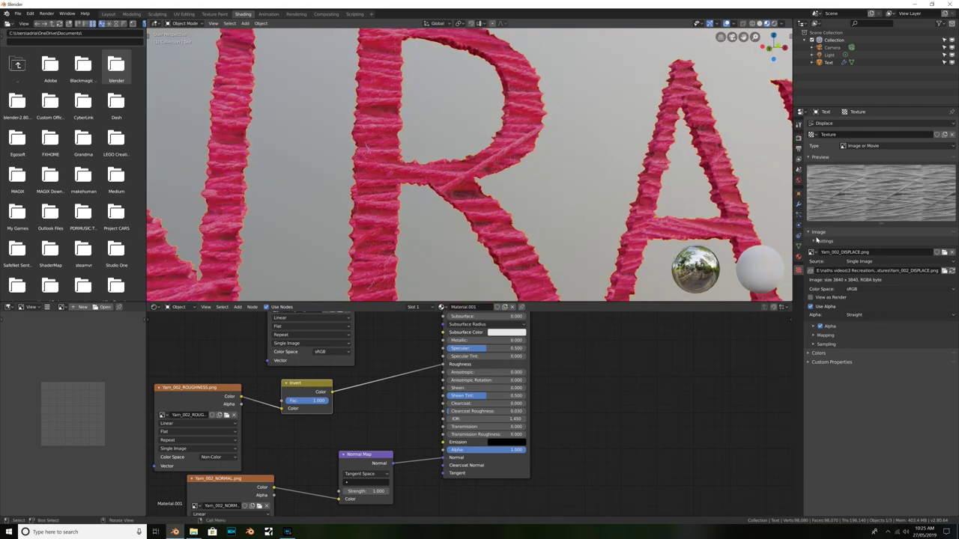
{"action": "left_click", "coordinate": [799, 205]}
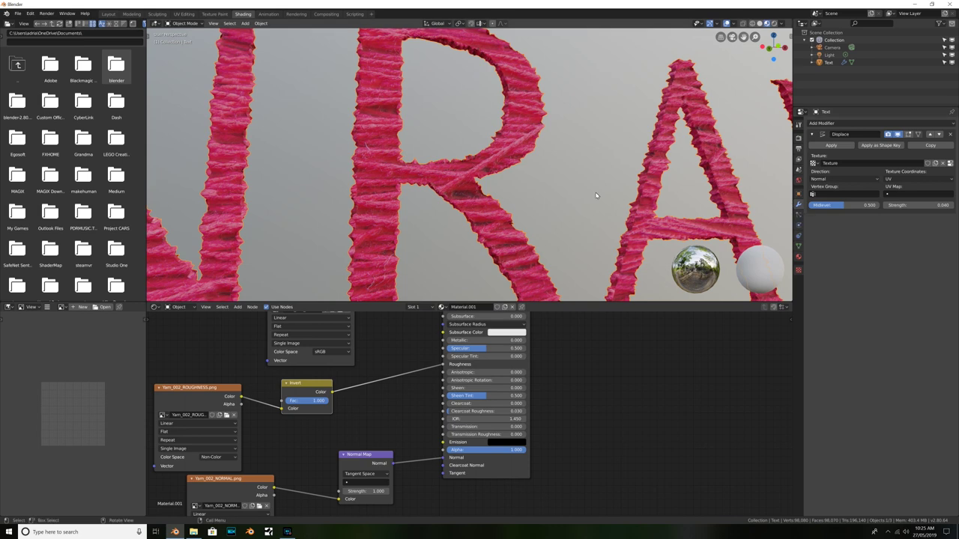
Subdivide the UNRAVEL text mesh in Edit Mode for finer detail
{"action": "scroll", "coordinate": [449, 176], "scroll_direction": "down", "scroll_amount": 1}
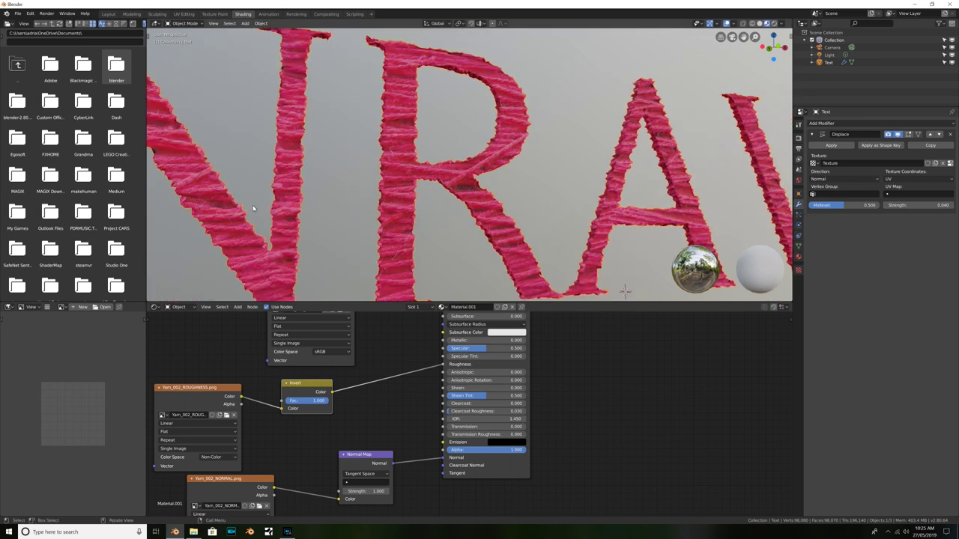
{"action": "scroll", "coordinate": [253, 209], "scroll_direction": "up", "scroll_amount": 2}
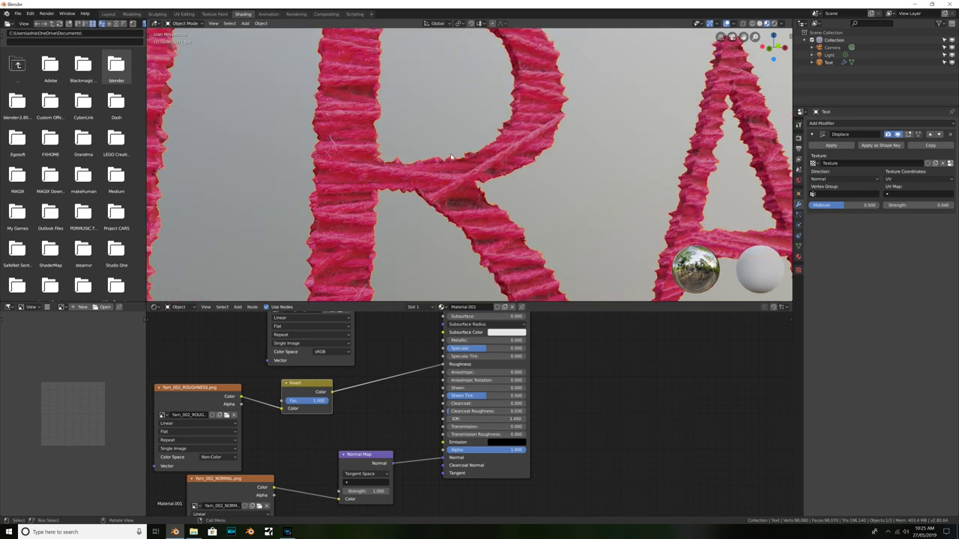
{"action": "middle_click_drag", "start_coordinate": [482, 193], "coordinate": [392, 72]}
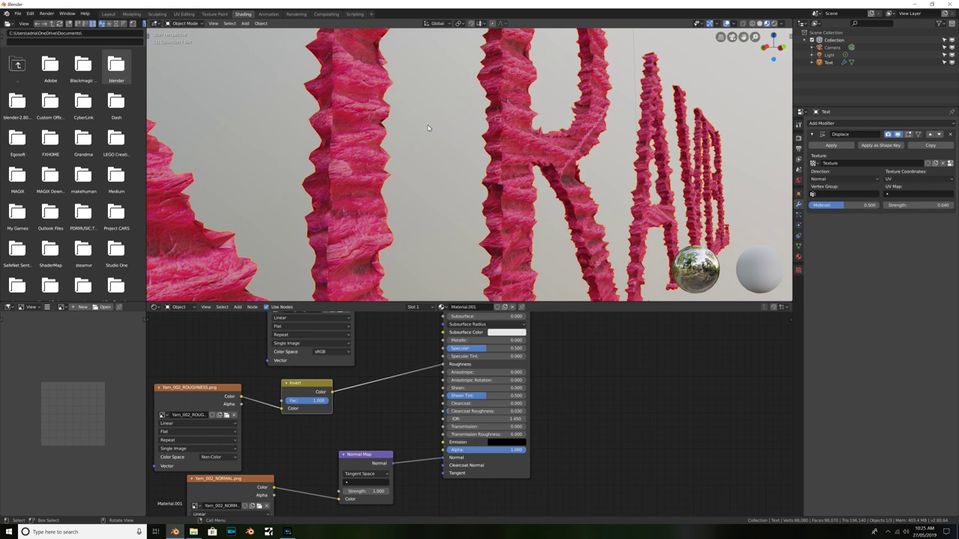
{"action": "key", "text": "Tab"}
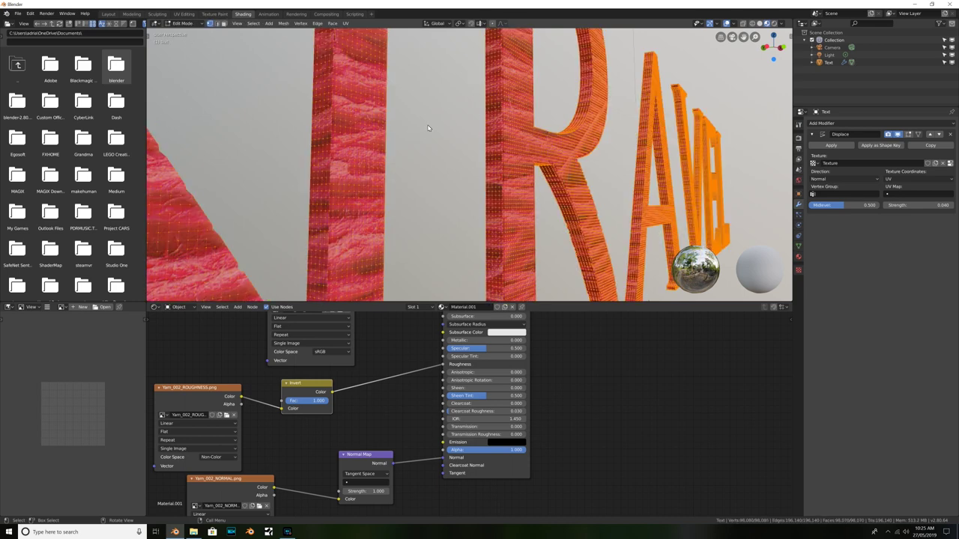
{"action": "right_click", "coordinate": [428, 128]}
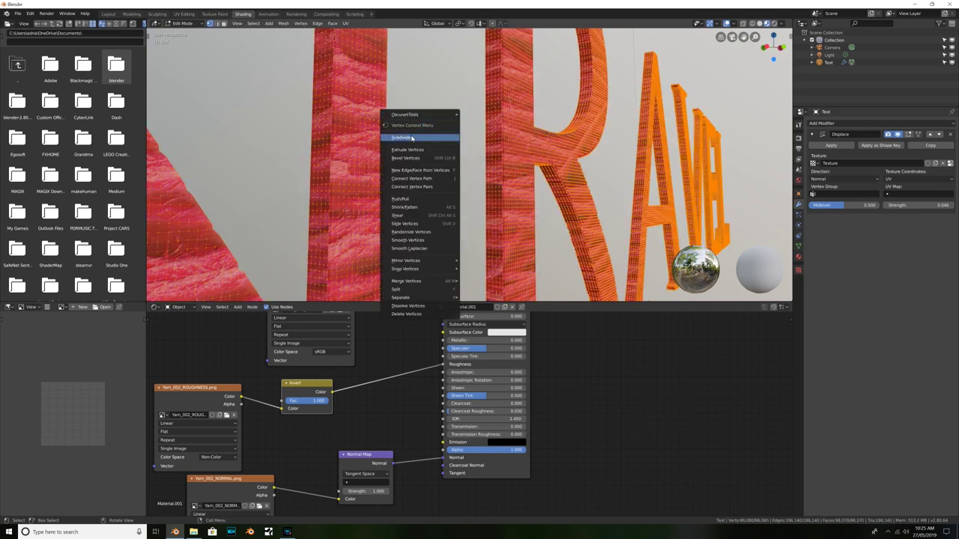
{"action": "left_click", "coordinate": [411, 138]}
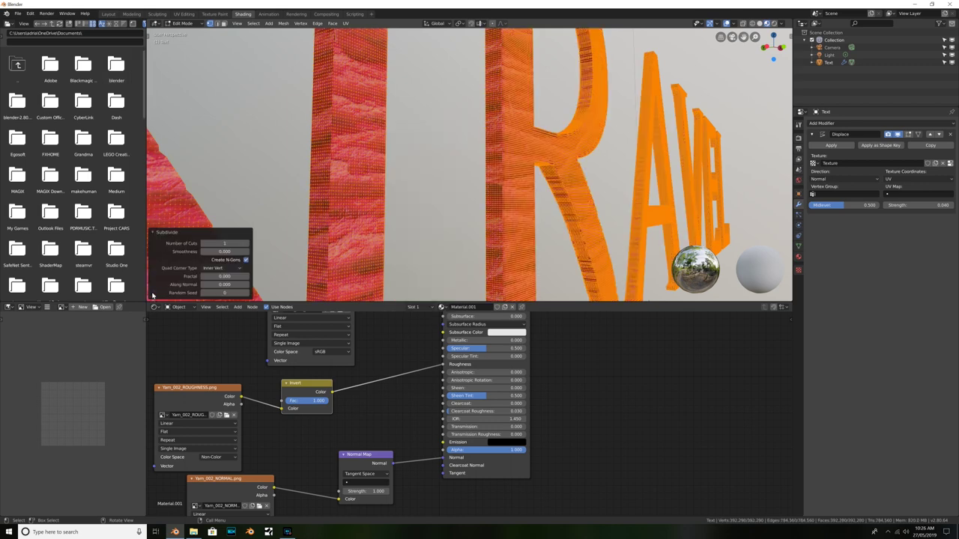
{"action": "left_click", "coordinate": [157, 235]}
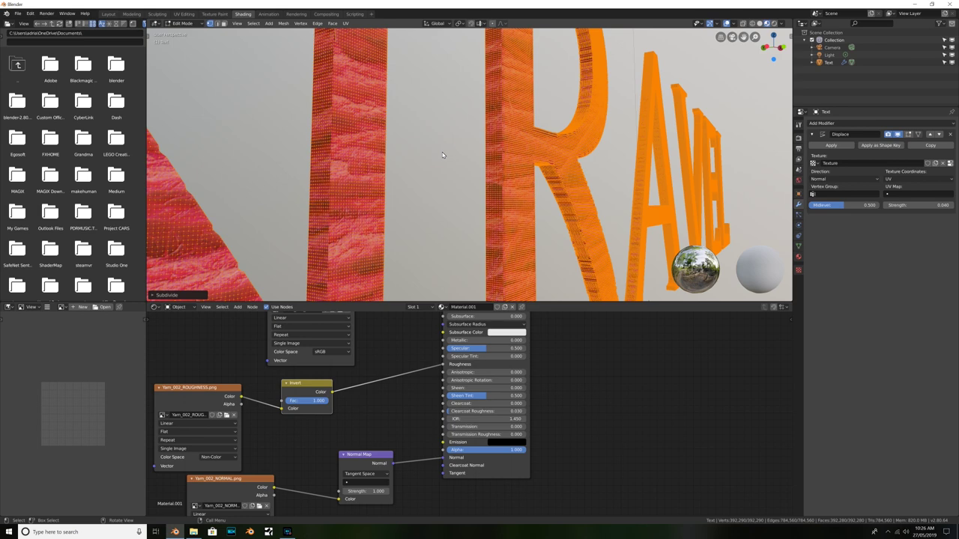
Back in Object Mode, lower the Displace modifier strength to 0.020
{"action": "key", "text": "Tab"}
{"action": "scroll", "coordinate": [460, 206], "scroll_direction": "down", "scroll_amount": 5}
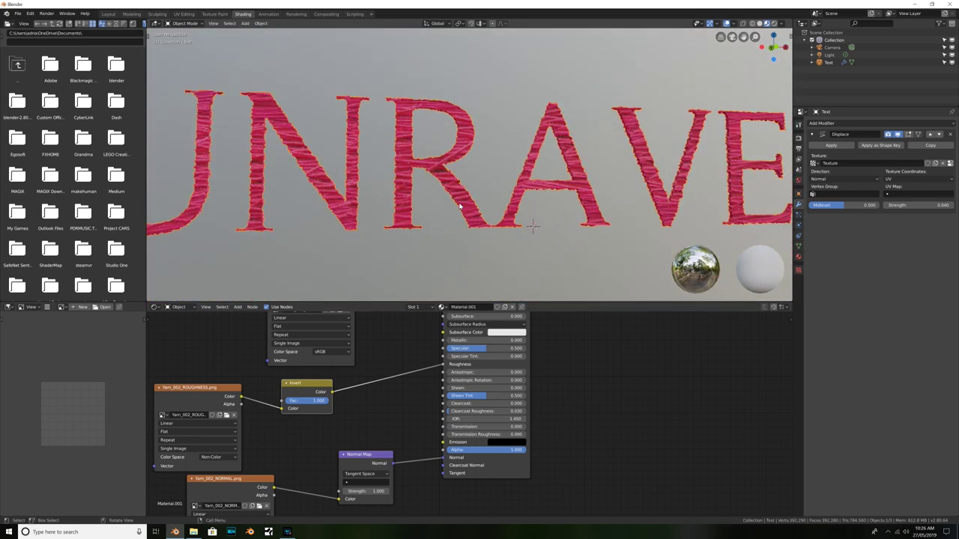
{"action": "left_click", "coordinate": [919, 208]}
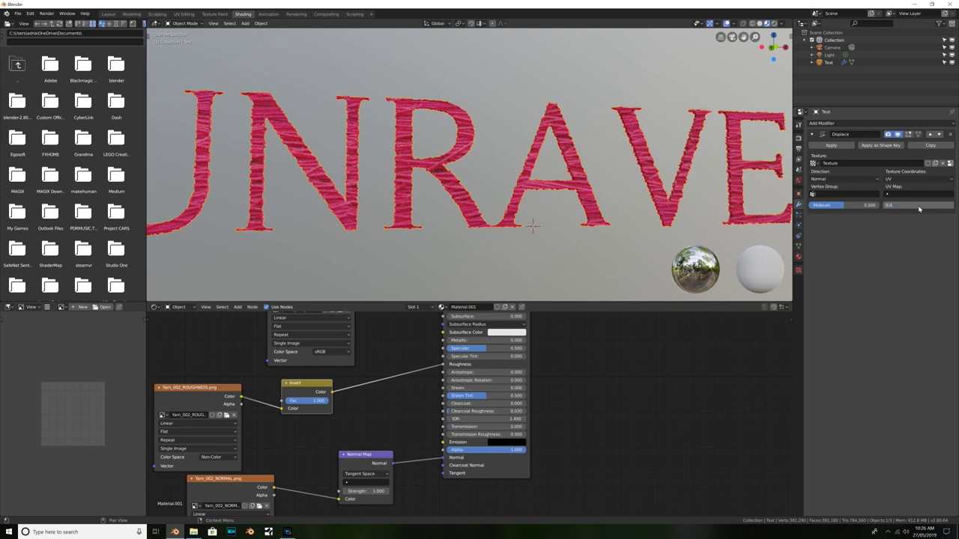
{"action": "key", "text": "Return"}
{"action": "scroll", "coordinate": [514, 203], "scroll_direction": "down", "scroll_amount": 3}
{"action": "scroll", "coordinate": [520, 214], "scroll_direction": "up", "scroll_amount": 1}
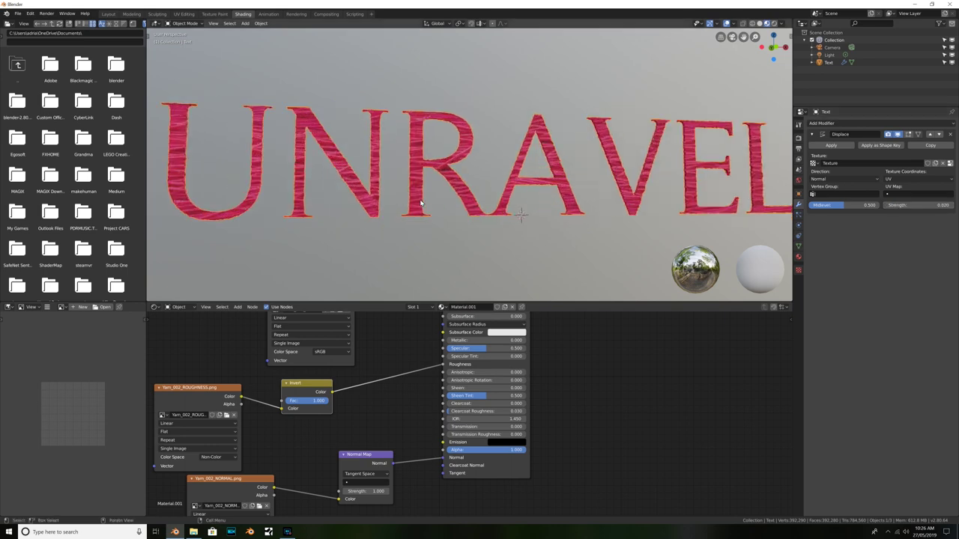
{"action": "middle_click_drag", "start_coordinate": [520, 214], "coordinate": [406, 187]}
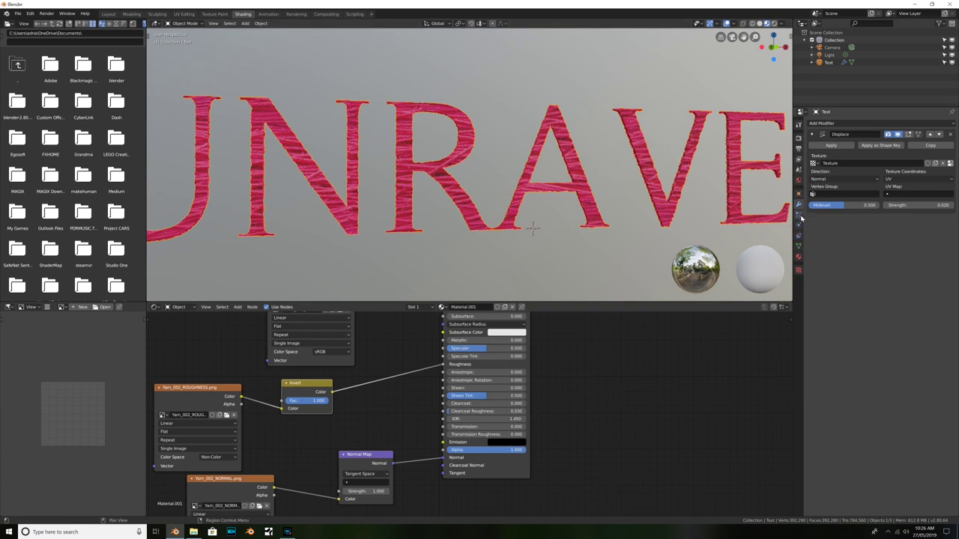
Add a 1000-strand Hair particle system with length 4.000 to the text, hidden in the viewport
{"action": "left_click", "coordinate": [799, 216]}
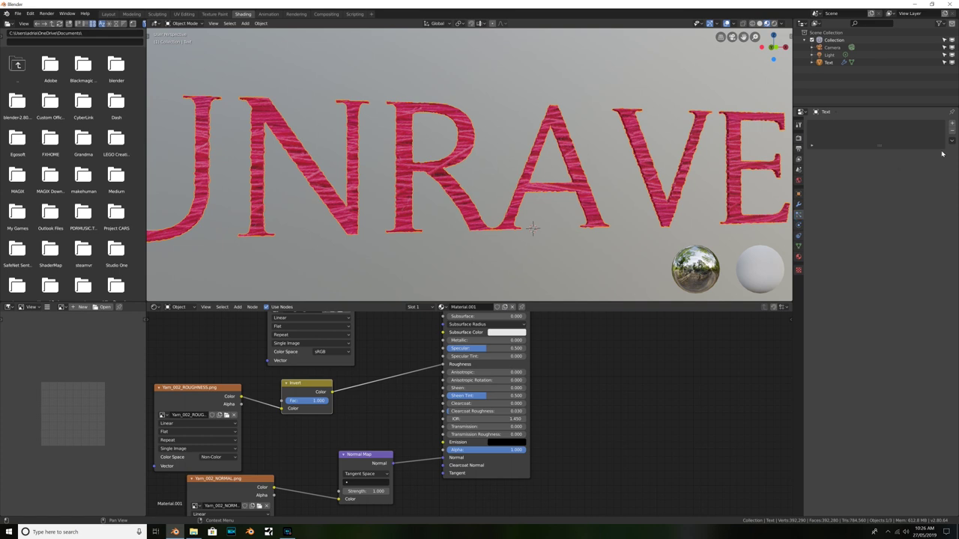
{"action": "left_click", "coordinate": [951, 123]}
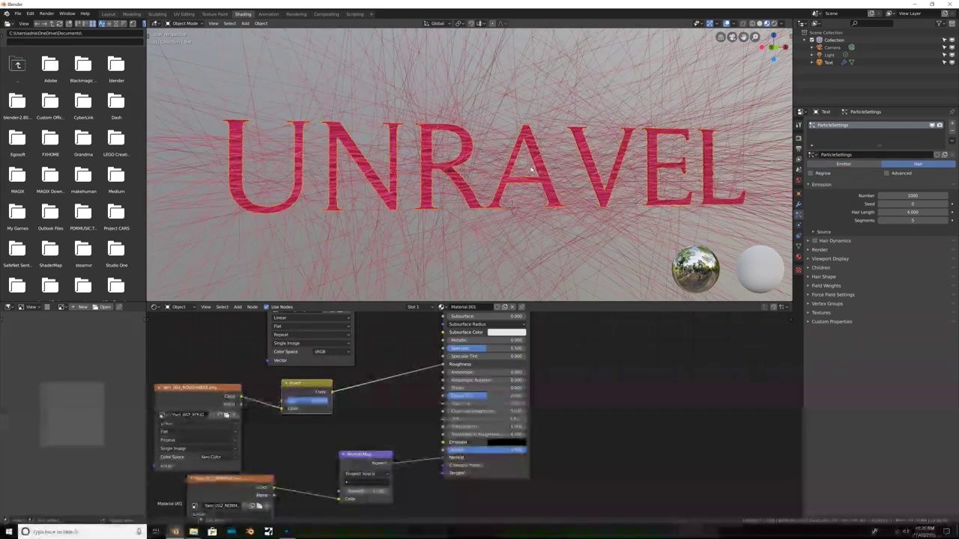
{"action": "middle_click_drag", "start_coordinate": [531, 171], "coordinate": [447, 166]}
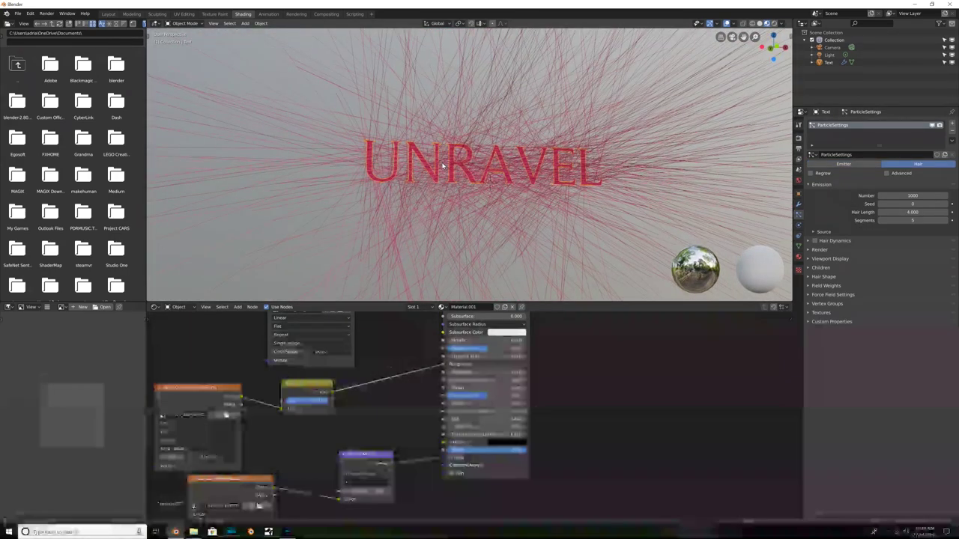
{"action": "scroll", "coordinate": [447, 166], "scroll_direction": "up", "scroll_amount": 4}
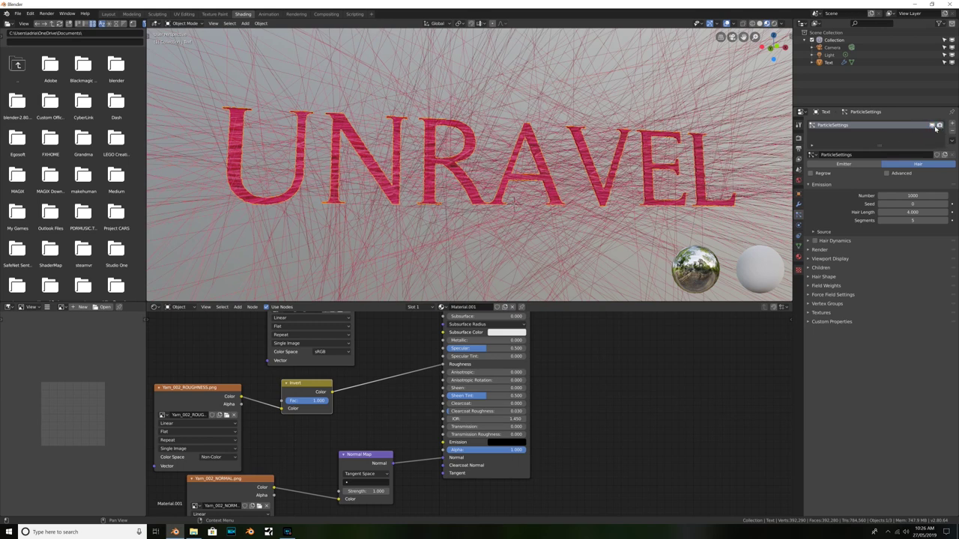
{"action": "left_click", "coordinate": [932, 126]}
{"action": "middle_click_drag", "start_coordinate": [420, 160], "coordinate": [645, 168]}
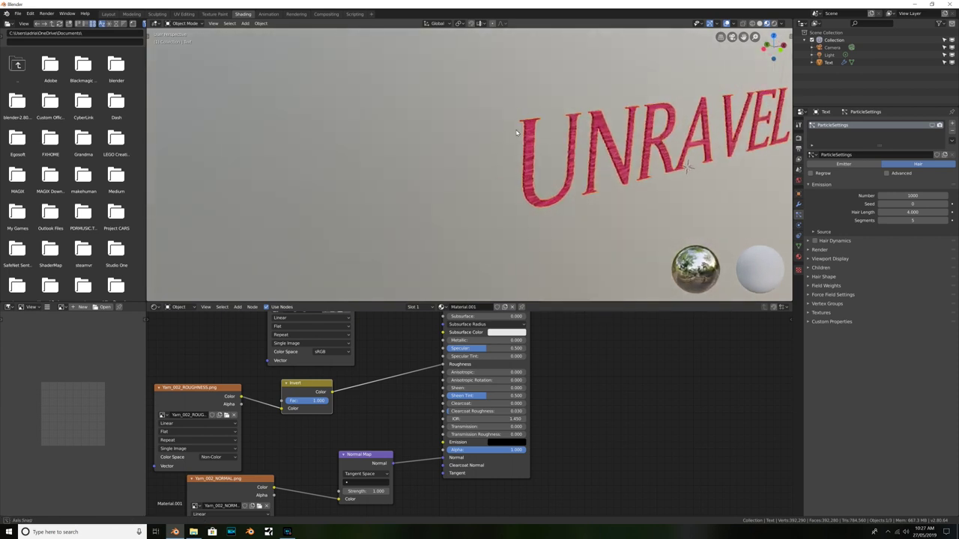
{"action": "key", "text": "shift+a"}
Add a plane and move it along X to sit beside the UNRAVEL text
{"action": "mouse_move", "coordinate": [649, 166]}
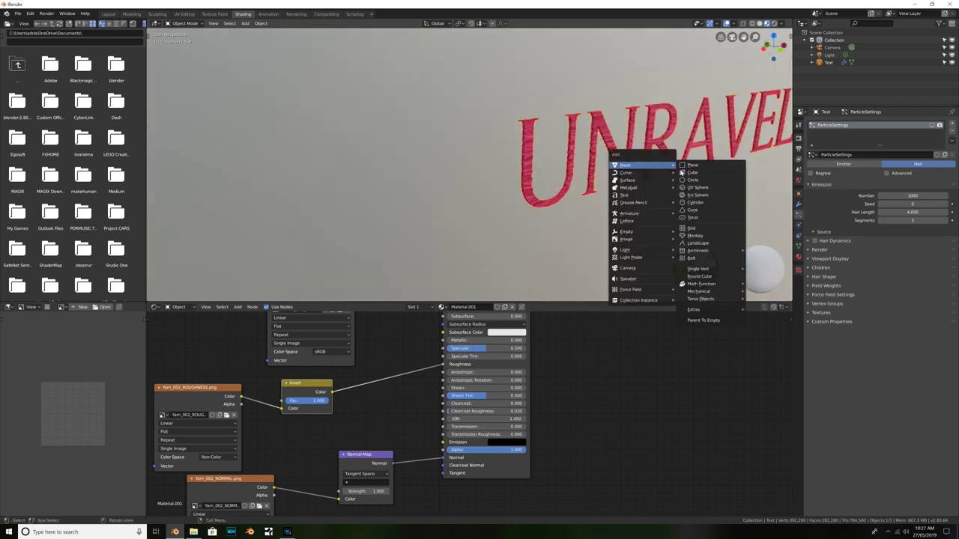
{"action": "left_click", "coordinate": [695, 168]}
{"action": "middle_click_drag", "start_coordinate": [696, 168], "coordinate": [684, 134]}
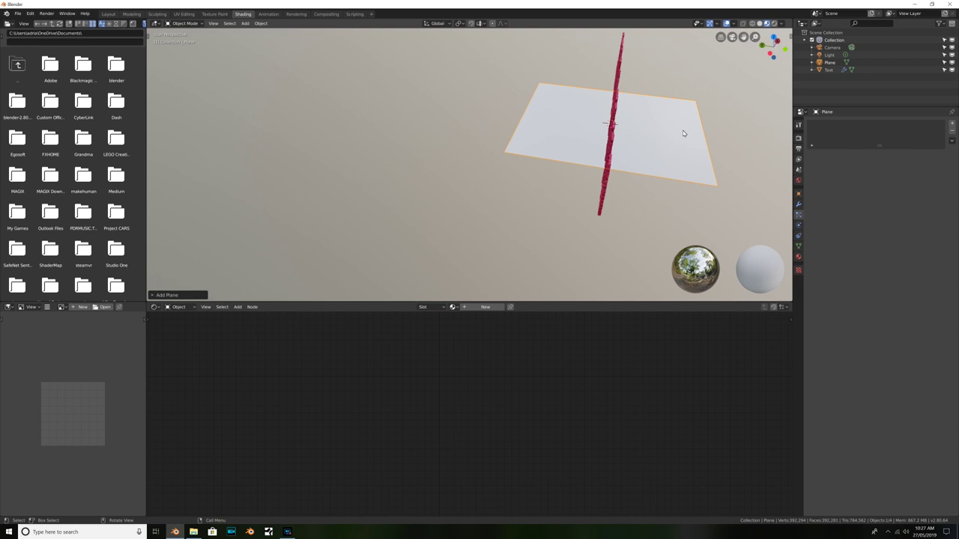
{"action": "key", "text": "g"}
{"action": "key", "text": "x"}
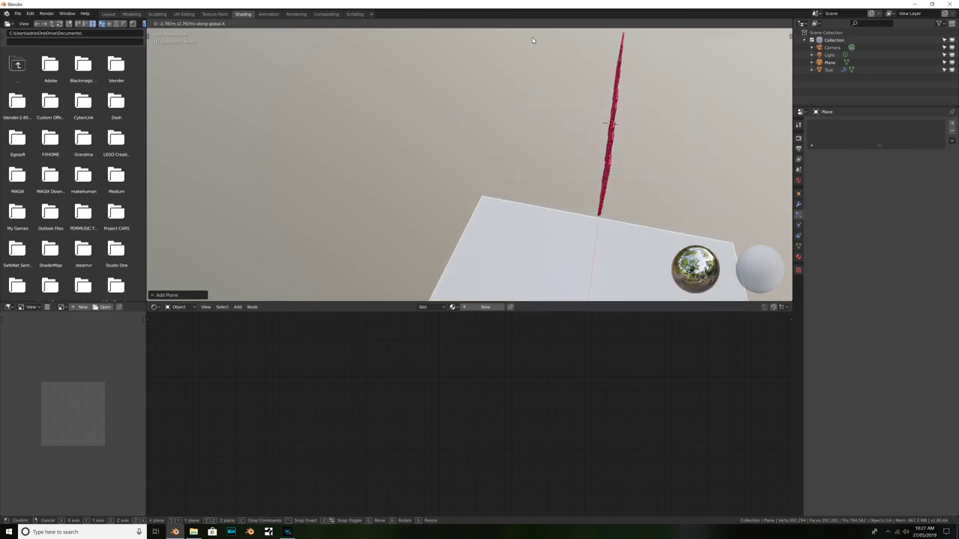
{"action": "left_click", "coordinate": [516, 60]}
{"action": "scroll", "coordinate": [516, 60], "scroll_direction": "down", "scroll_amount": 3}
{"action": "middle_click_drag", "start_coordinate": [516, 60], "coordinate": [484, 167]}
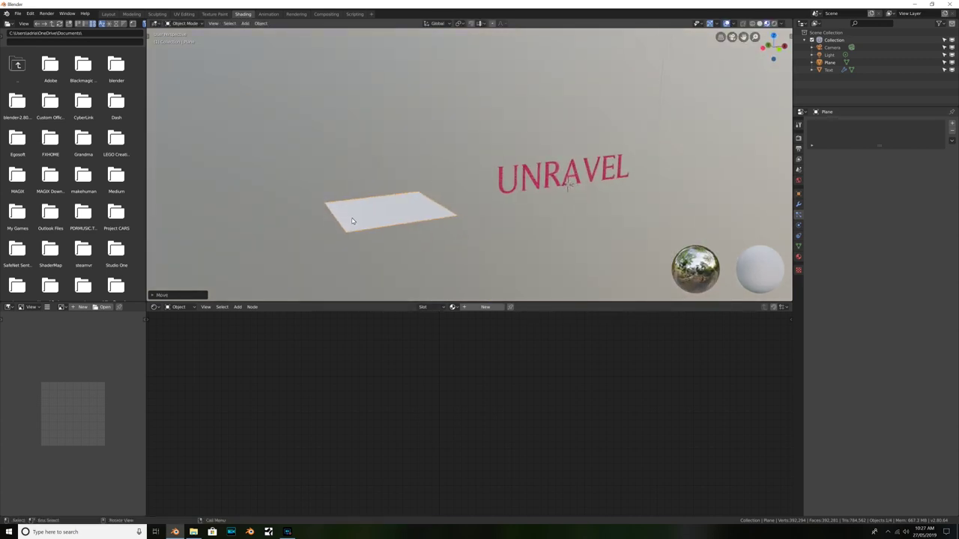
{"action": "scroll", "coordinate": [352, 221], "scroll_direction": "up", "scroll_amount": 3}
{"action": "middle_click_drag", "start_coordinate": [361, 210], "coordinate": [502, 175]}
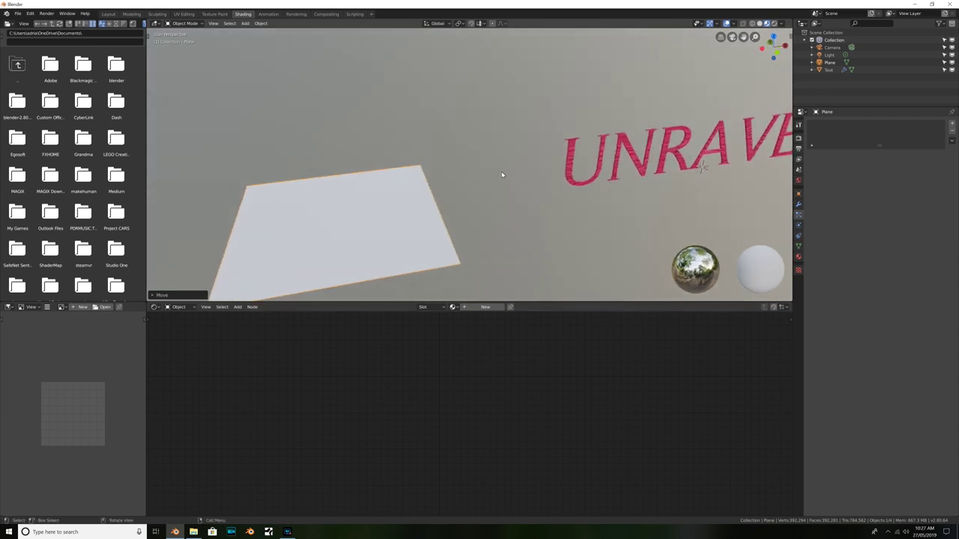
{"action": "key", "text": "g"}
{"action": "left_click", "coordinate": [355, 180]}
{"action": "scroll", "coordinate": [355, 178], "scroll_direction": "up", "scroll_amount": 3}
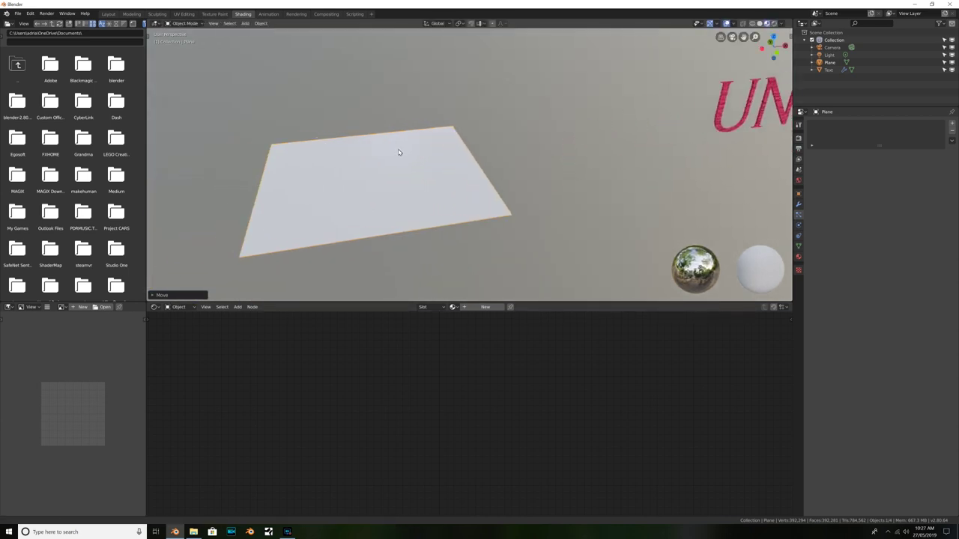
Scale the plane along X into a long thin strip and open it in Edit Mode
{"action": "key", "text": "s"}
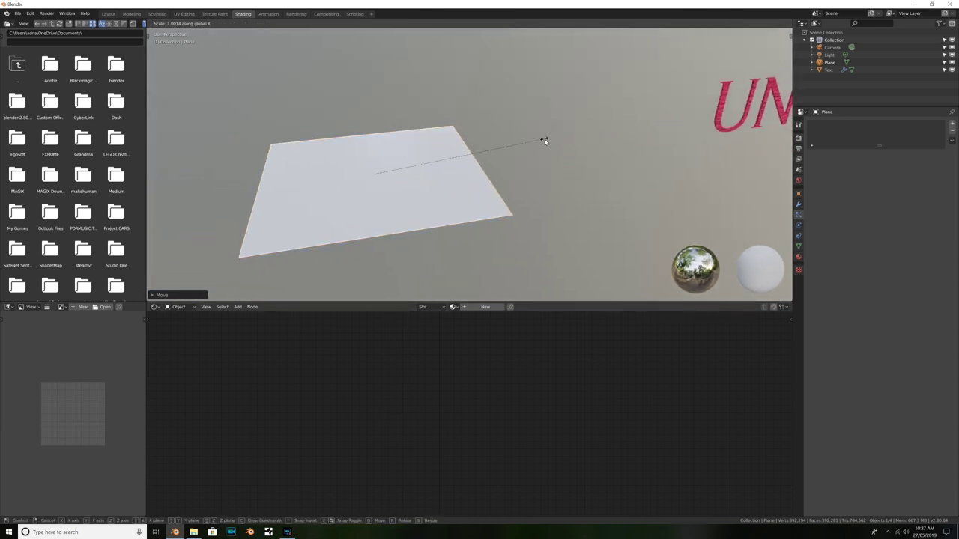
{"action": "key", "text": "x"}
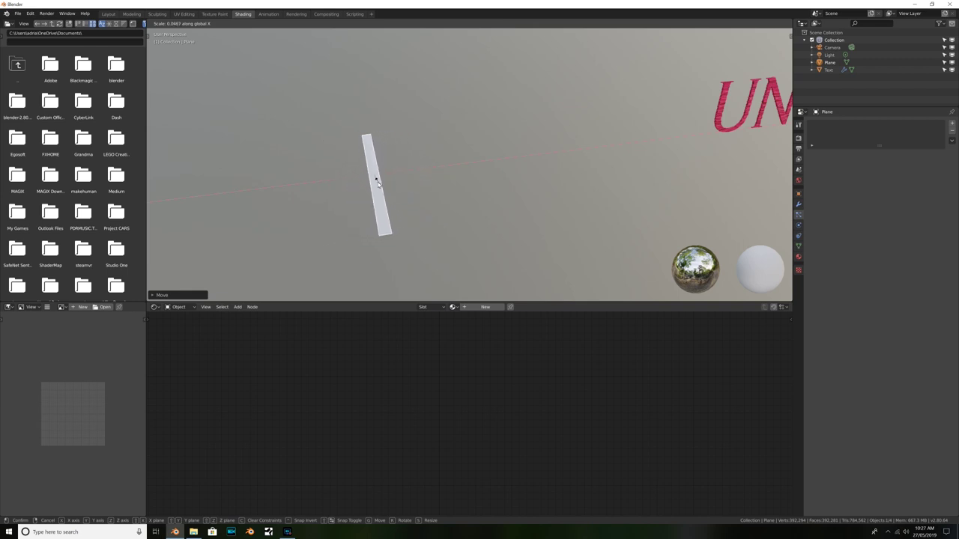
{"action": "left_click", "coordinate": [377, 182]}
{"action": "middle_click_drag", "start_coordinate": [376, 182], "coordinate": [395, 192]}
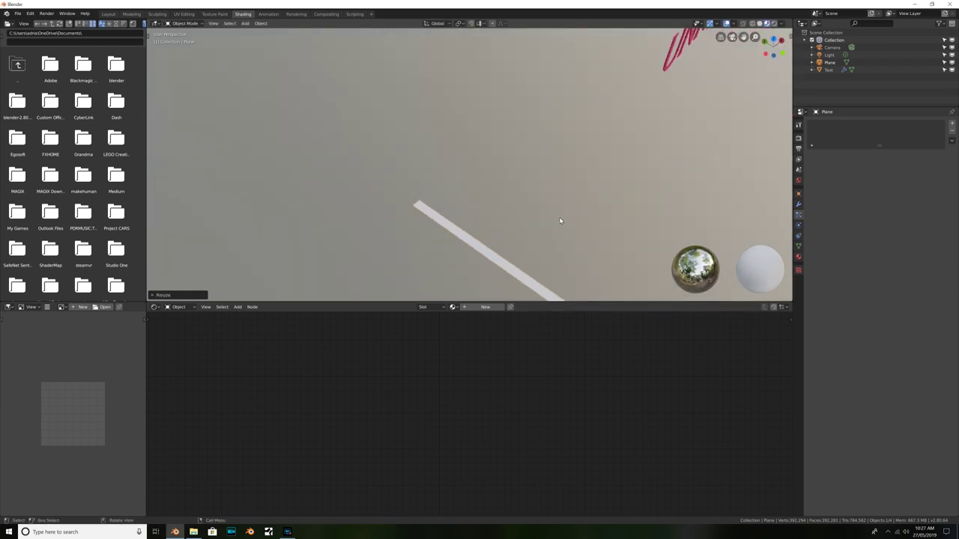
{"action": "middle_click_drag", "start_coordinate": [560, 218], "coordinate": [495, 161], "text": "shift"}
{"action": "scroll", "coordinate": [359, 180], "scroll_direction": "up", "scroll_amount": 1}
{"action": "left_click", "coordinate": [367, 174]}
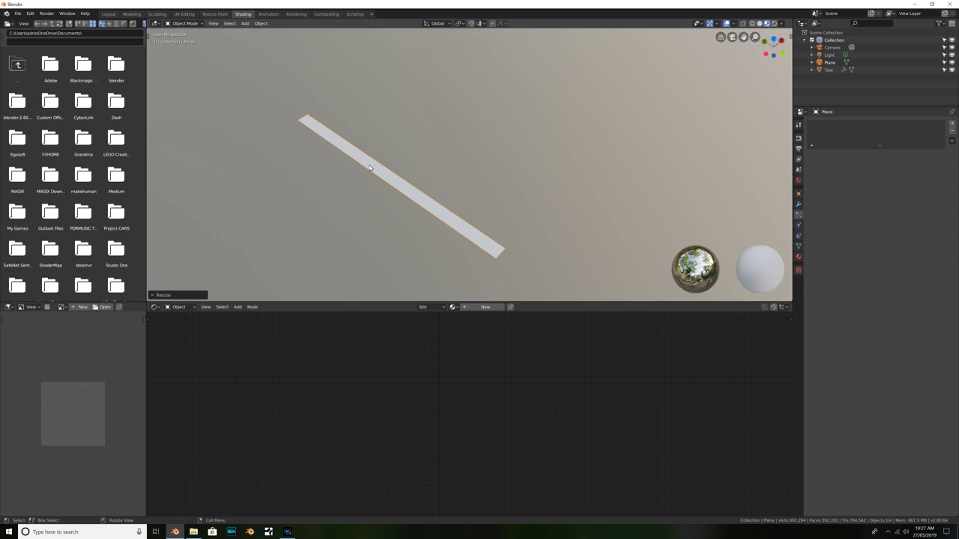
{"action": "key", "text": "Tab"}
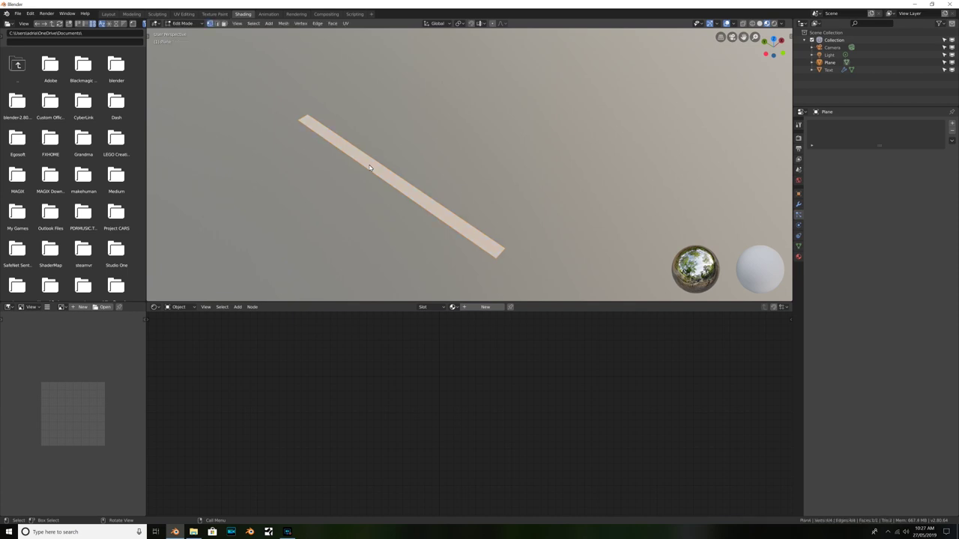
Loop-cut the strip with Number of Cuts set to 10, giving 11 faces
{"action": "key", "text": "ctrl"}
{"action": "key", "text": "ctrl+r"}
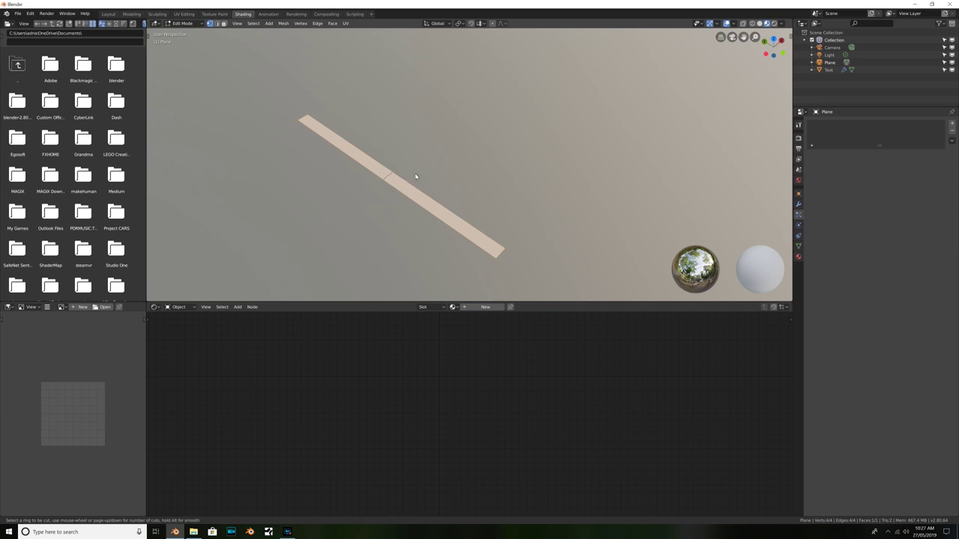
{"action": "left_click", "coordinate": [415, 175]}
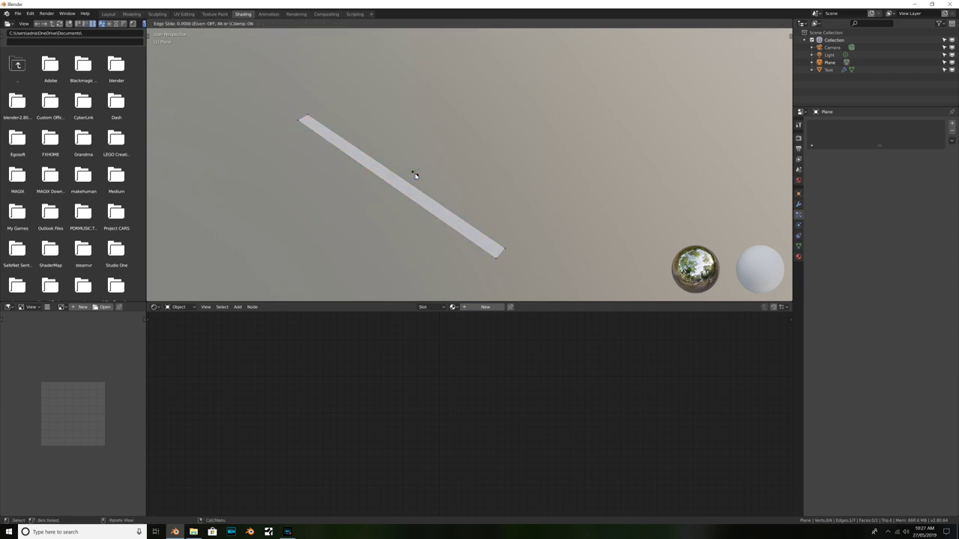
{"action": "right_click", "coordinate": [415, 175]}
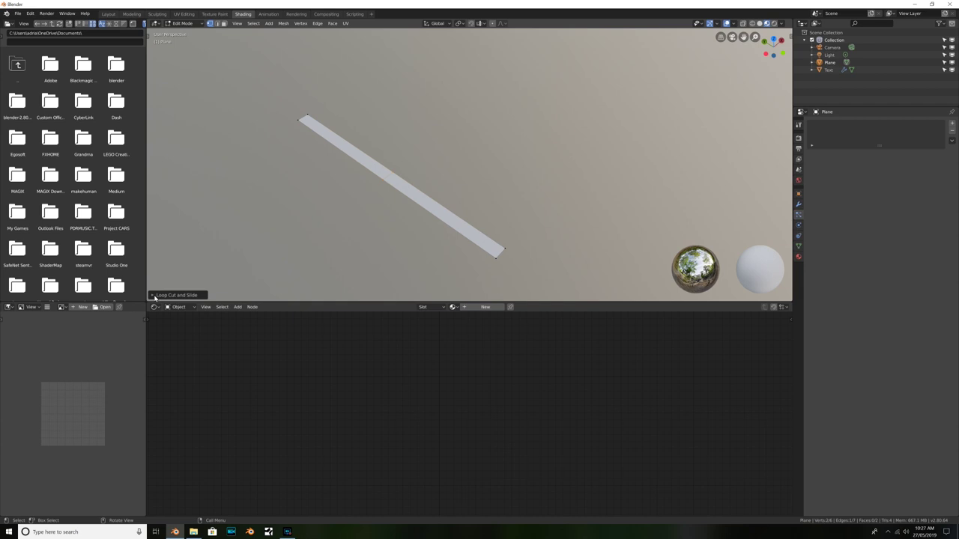
{"action": "left_click", "coordinate": [154, 296]}
{"action": "left_click", "coordinate": [224, 237]}
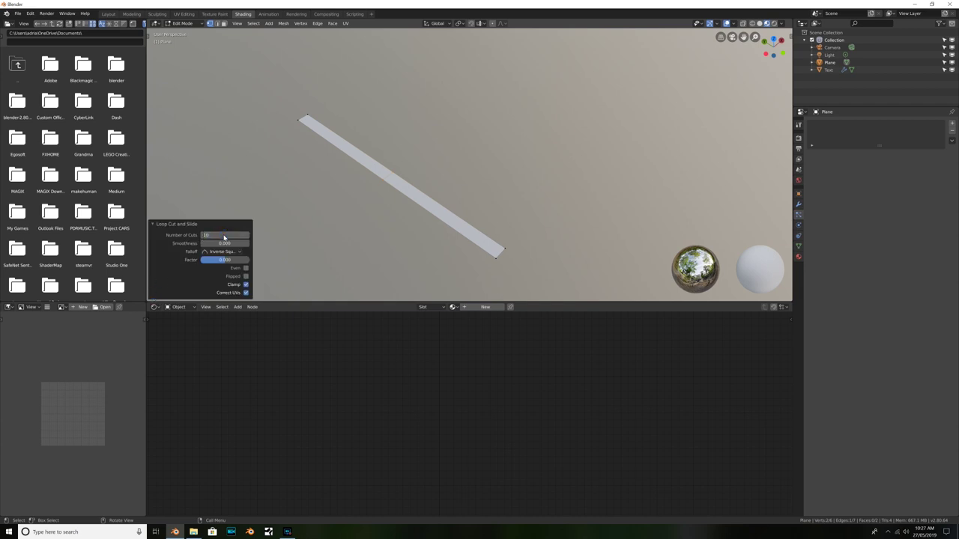
{"action": "type", "text": "0"}
{"action": "key", "text": "Return"}
{"action": "scroll", "coordinate": [307, 171], "scroll_direction": "up", "scroll_amount": 3}
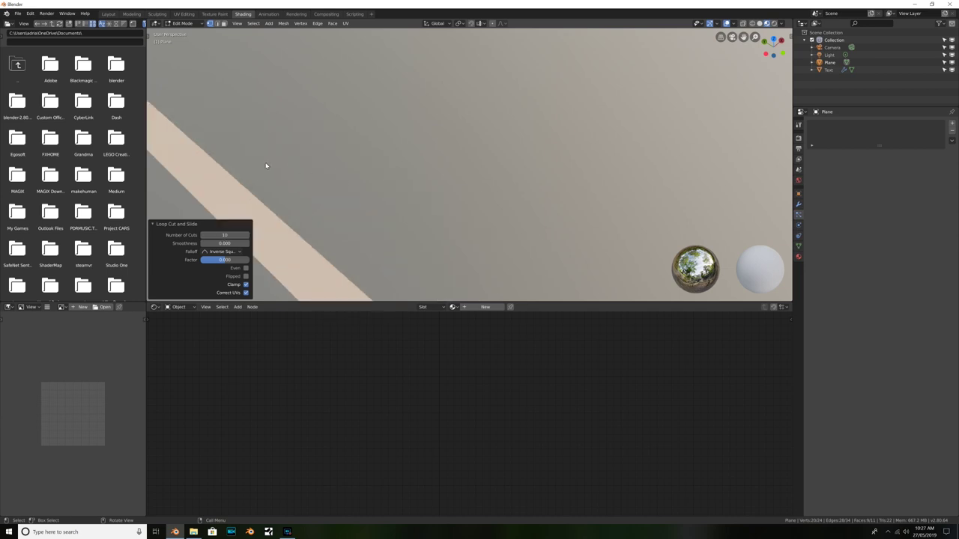
{"action": "scroll", "coordinate": [265, 164], "scroll_direction": "down", "scroll_amount": 3}
{"action": "middle_click_drag", "start_coordinate": [265, 167], "coordinate": [296, 162]}
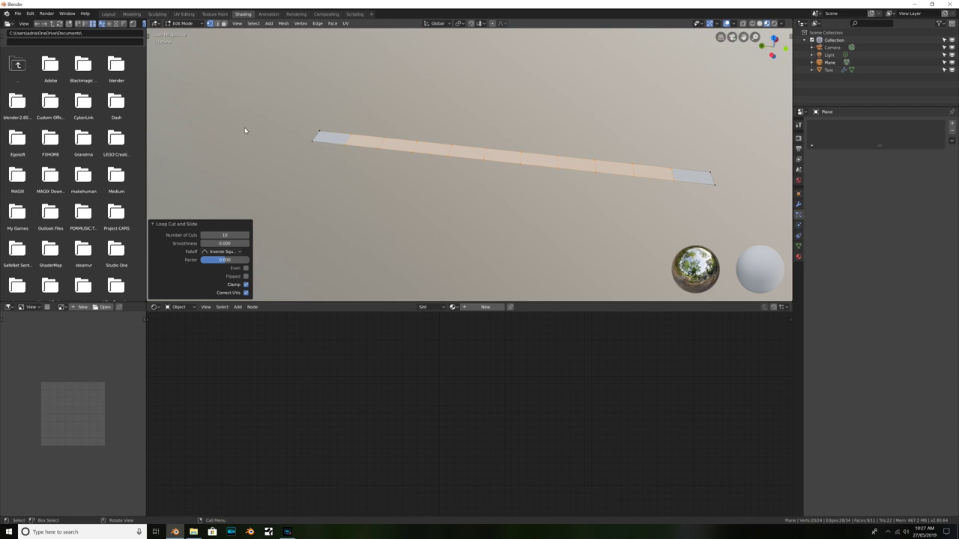
Put a stray corner vertex back in the plane and switch to edge select mode
{"action": "left_click", "coordinate": [314, 140]}
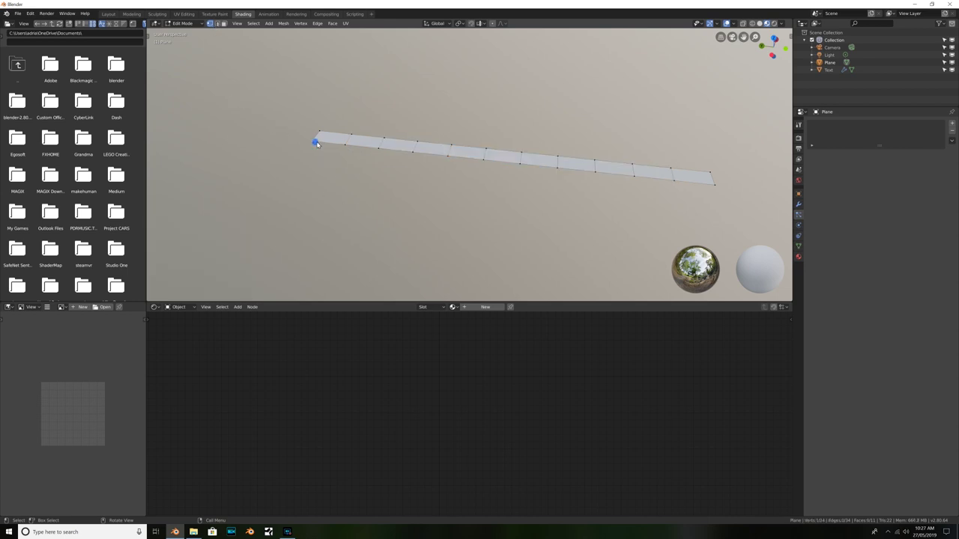
{"action": "key", "text": "g"}
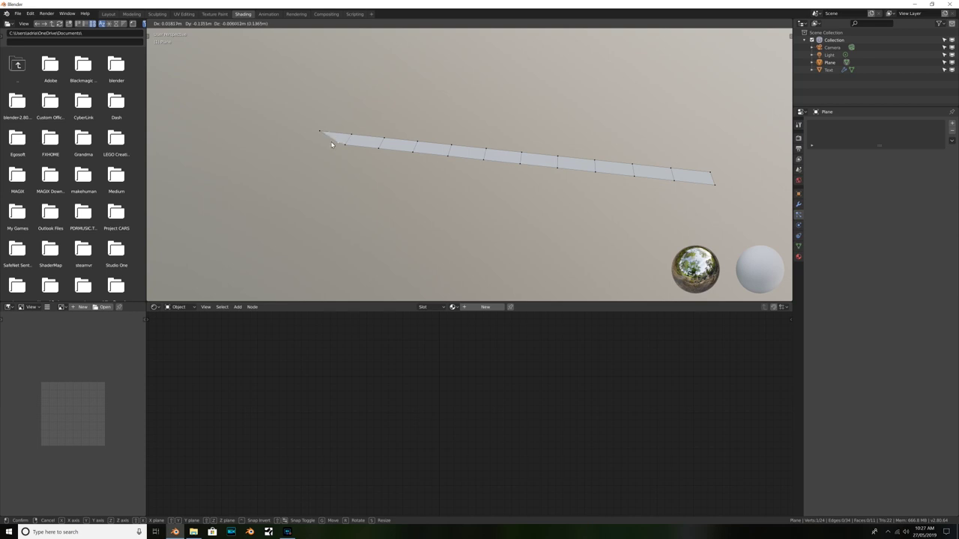
{"action": "left_click", "coordinate": [332, 133]}
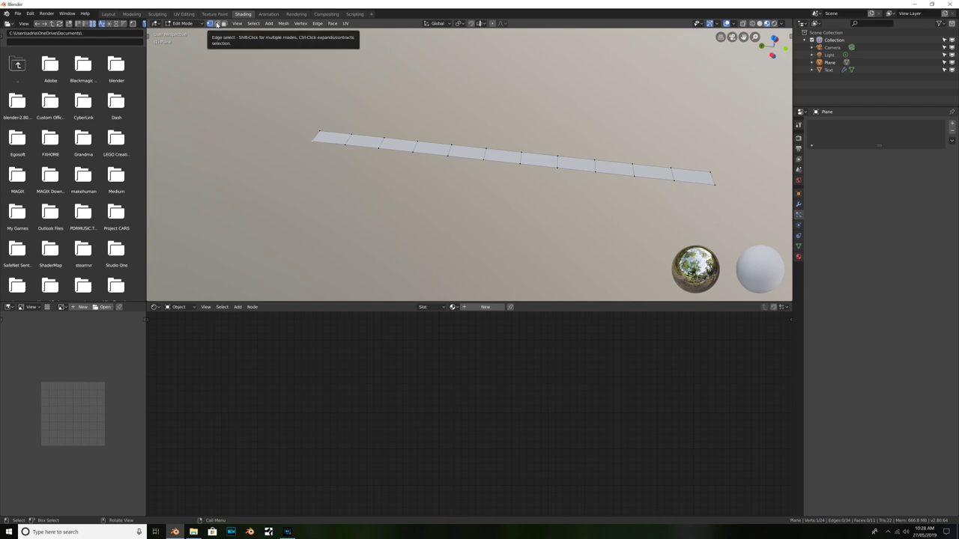
{"action": "left_click", "coordinate": [217, 24]}
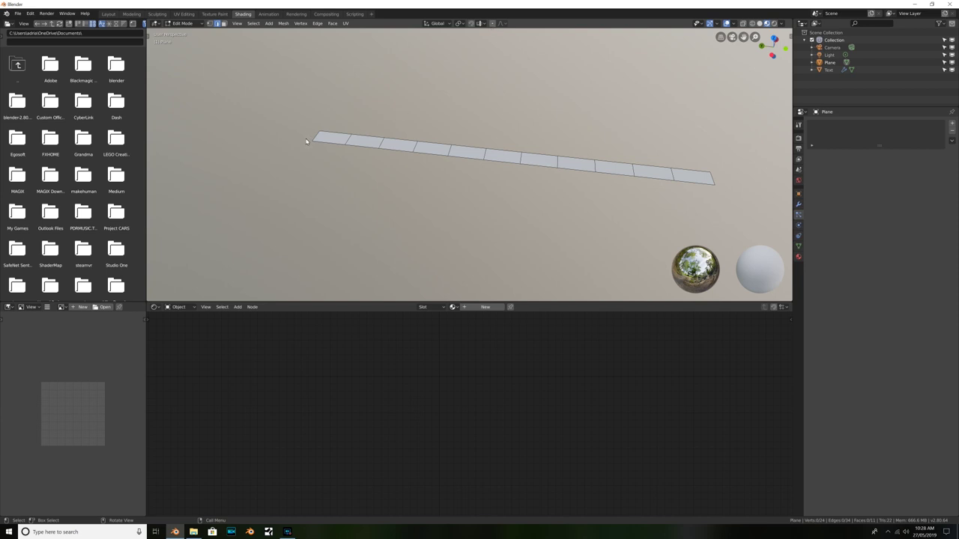
With proportional editing on, lower the strip's left end along Z
{"action": "key", "text": "o"}
{"action": "key", "text": "g"}
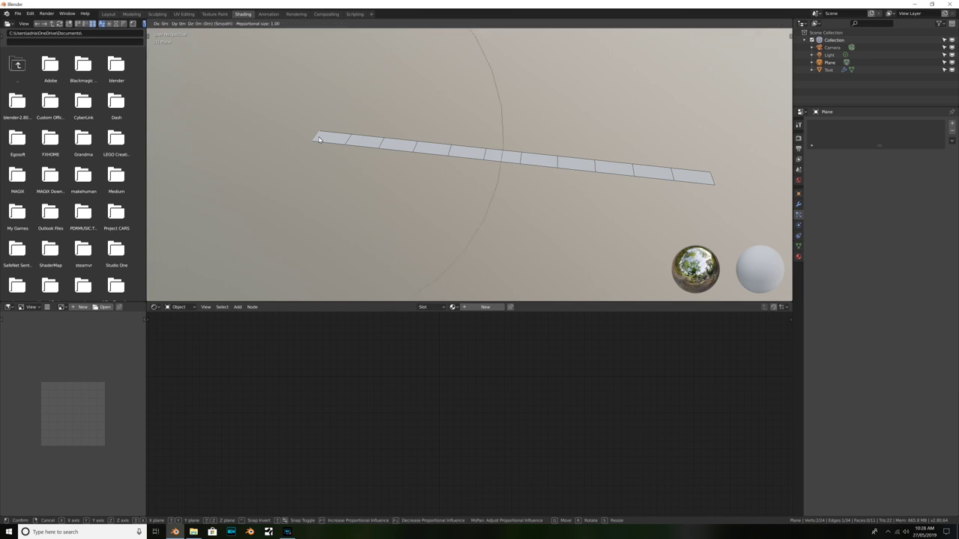
{"action": "key", "text": "z"}
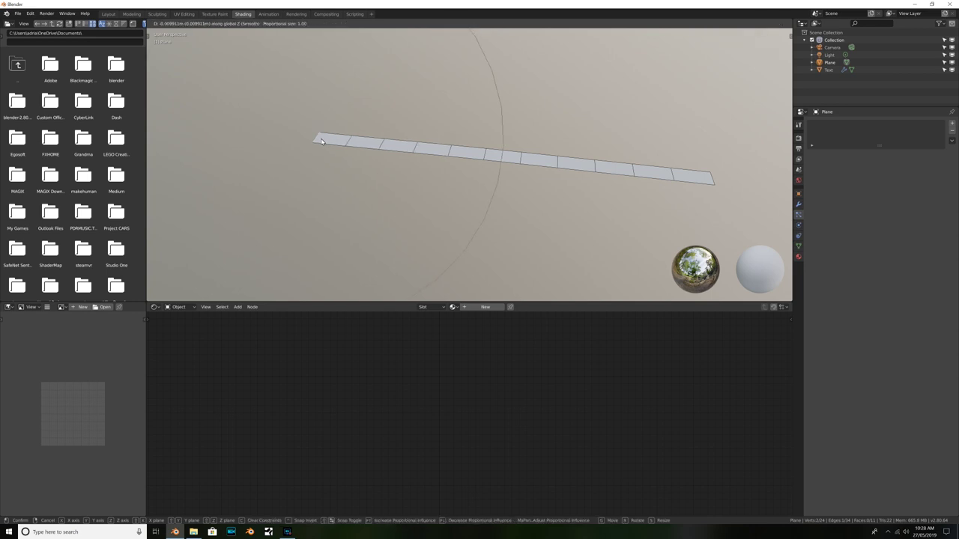
{"action": "scroll", "coordinate": [327, 151], "scroll_direction": "up", "scroll_amount": 4}
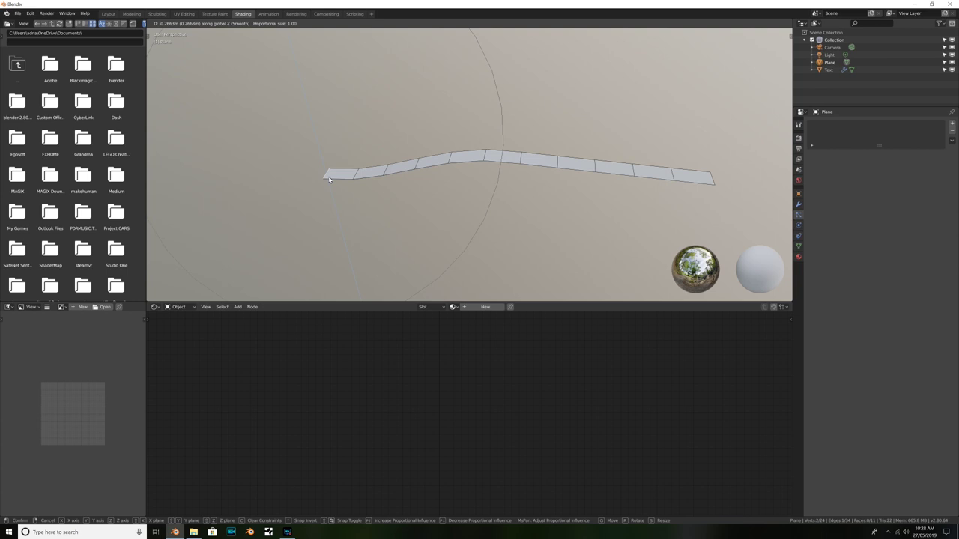
{"action": "scroll", "coordinate": [337, 197], "scroll_direction": "down", "scroll_amount": 7}
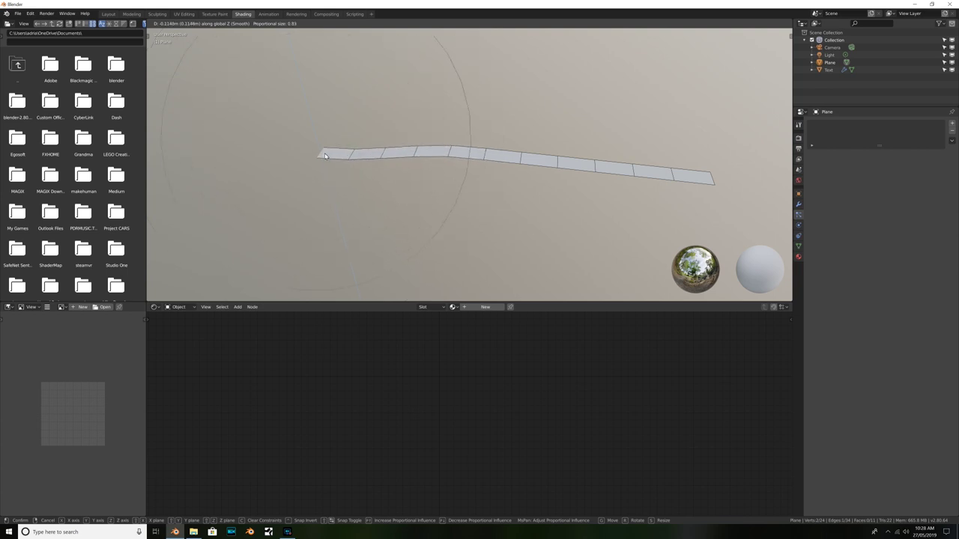
{"action": "scroll", "coordinate": [359, 180], "scroll_direction": "up", "scroll_amount": 6}
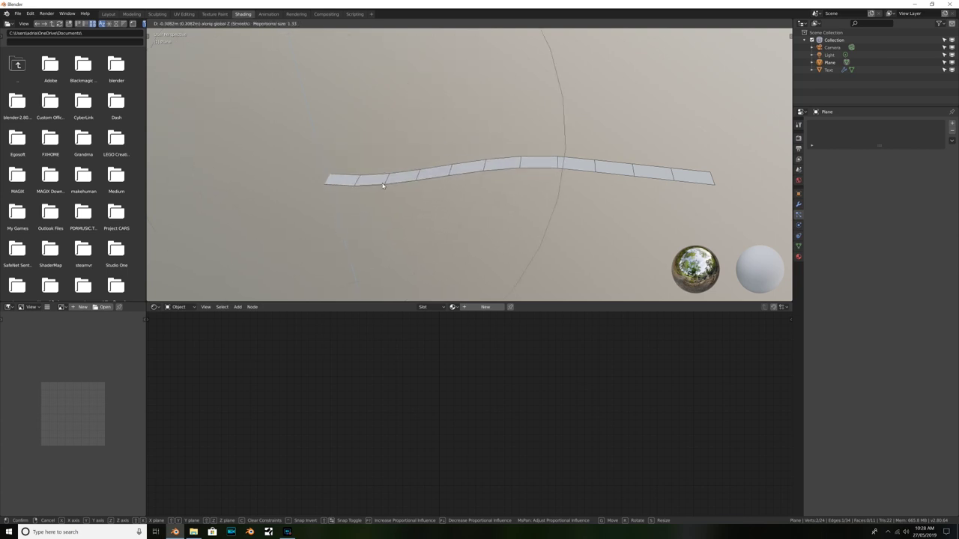
{"action": "scroll", "coordinate": [347, 170], "scroll_direction": "up", "scroll_amount": 11}
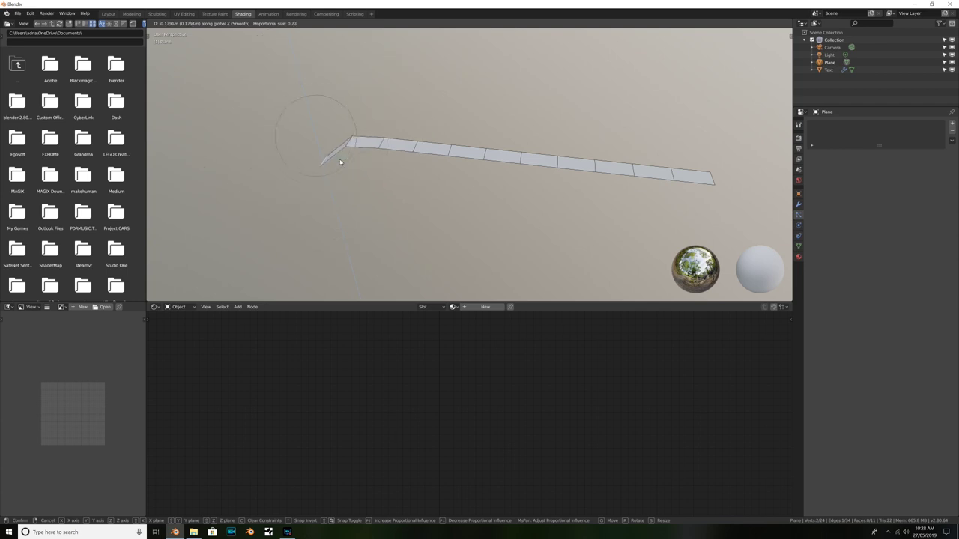
{"action": "scroll", "coordinate": [362, 139], "scroll_direction": "down", "scroll_amount": 18}
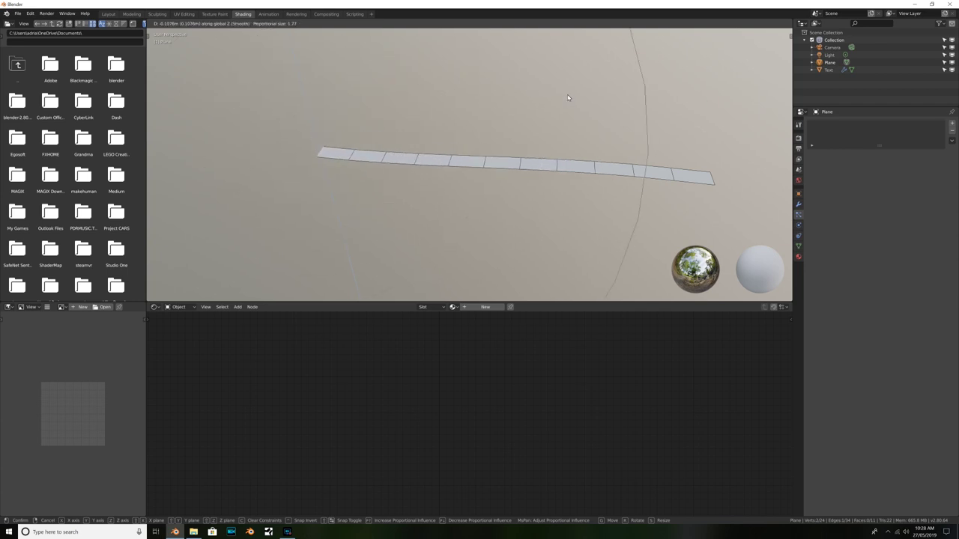
{"action": "scroll", "coordinate": [337, 184], "scroll_direction": "up", "scroll_amount": 3}
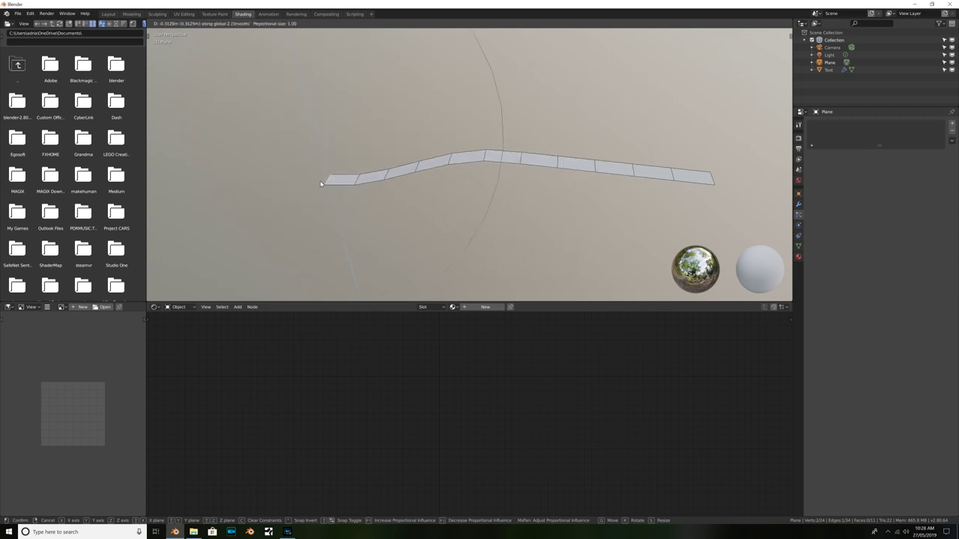
{"action": "left_click", "coordinate": [312, 188]}
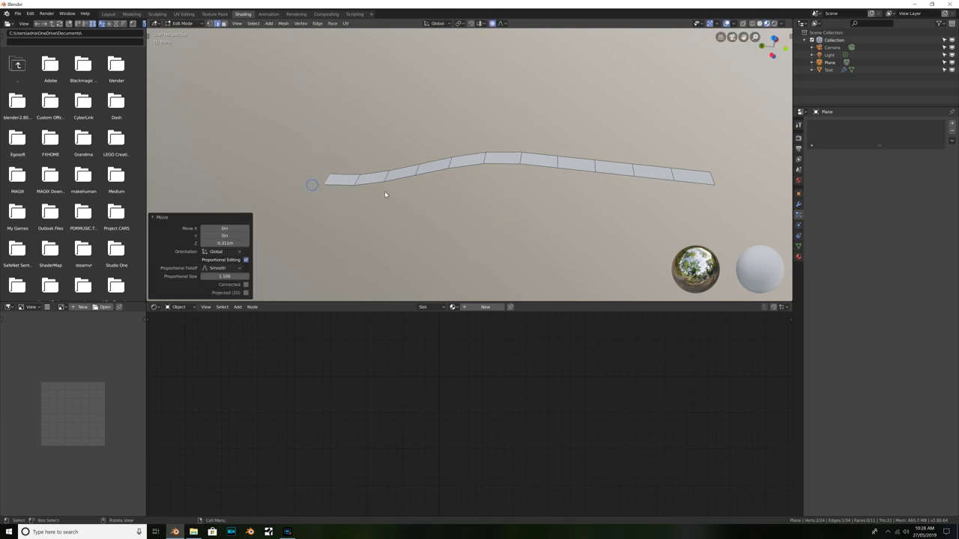
Tilt the left end -27.3° around X, then bend the strip with a single-axis smooth-falloff move
{"action": "key", "text": "r"}
{"action": "key", "text": "x"}
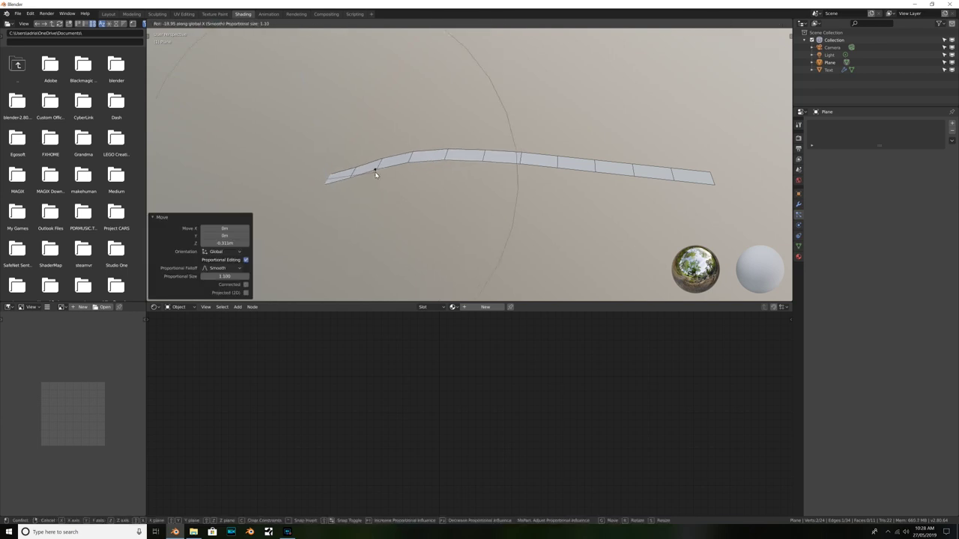
{"action": "left_click", "coordinate": [404, 178]}
{"action": "middle_click_drag", "start_coordinate": [404, 177], "coordinate": [361, 185]}
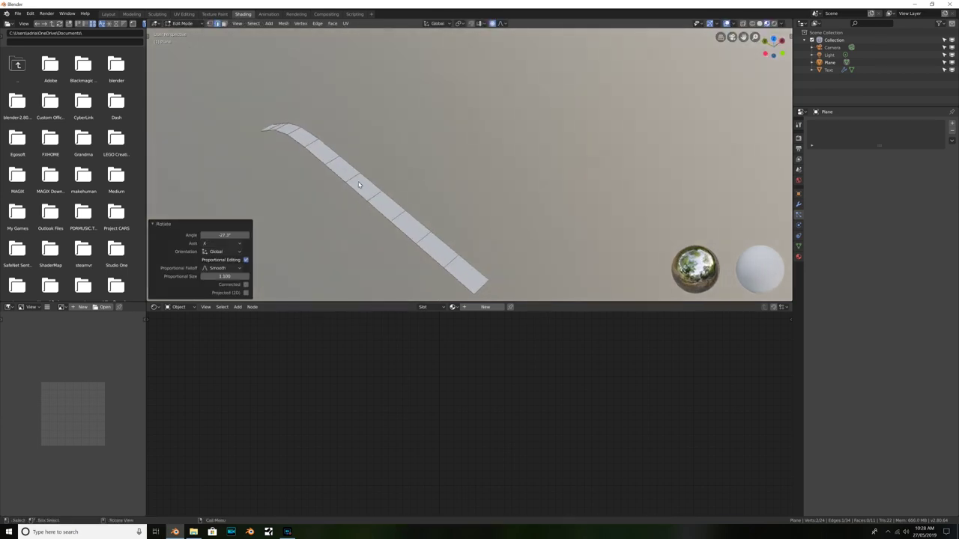
{"action": "key", "text": "g"}
{"action": "key", "text": "y"}
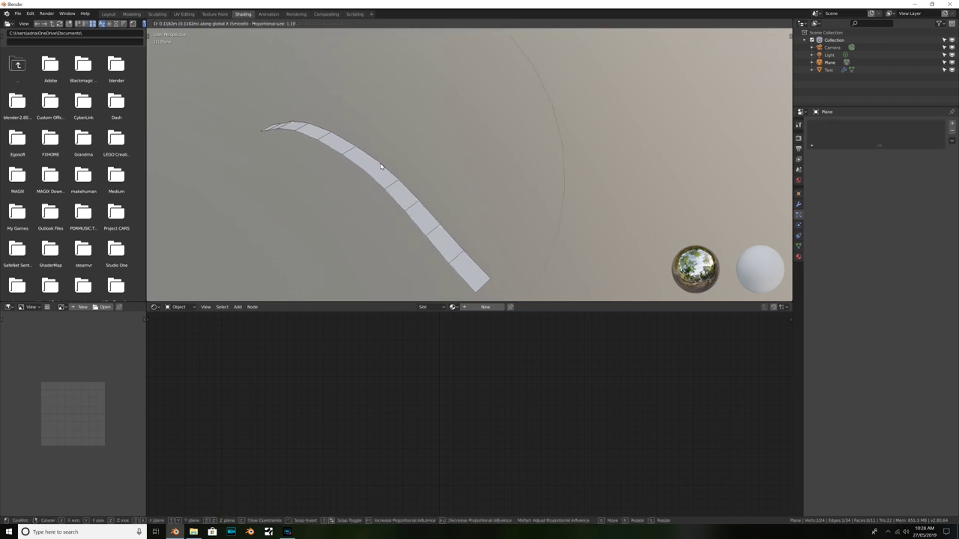
{"action": "left_click", "coordinate": [396, 200]}
Turn off proportional editing, raise a vertex along Z and shift it 0.0727 m along X
{"action": "middle_click_drag", "start_coordinate": [396, 200], "coordinate": [405, 194]}
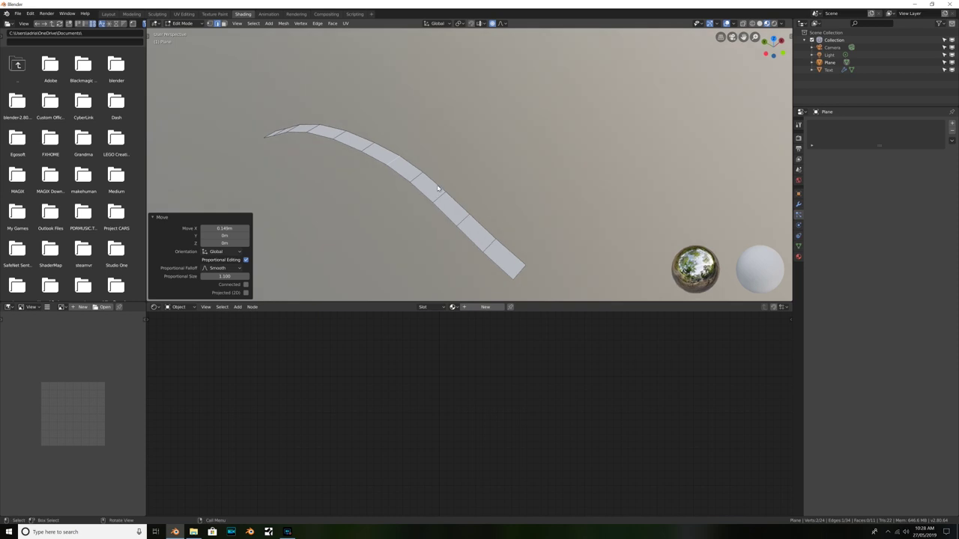
{"action": "key", "text": "o"}
{"action": "left_click", "coordinate": [439, 201]}
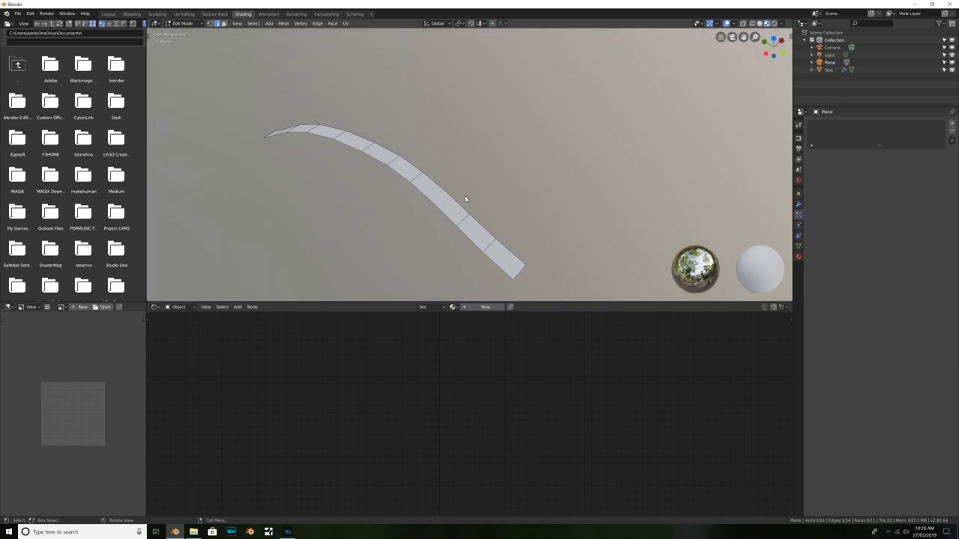
{"action": "key", "text": "g"}
{"action": "key", "text": "z"}
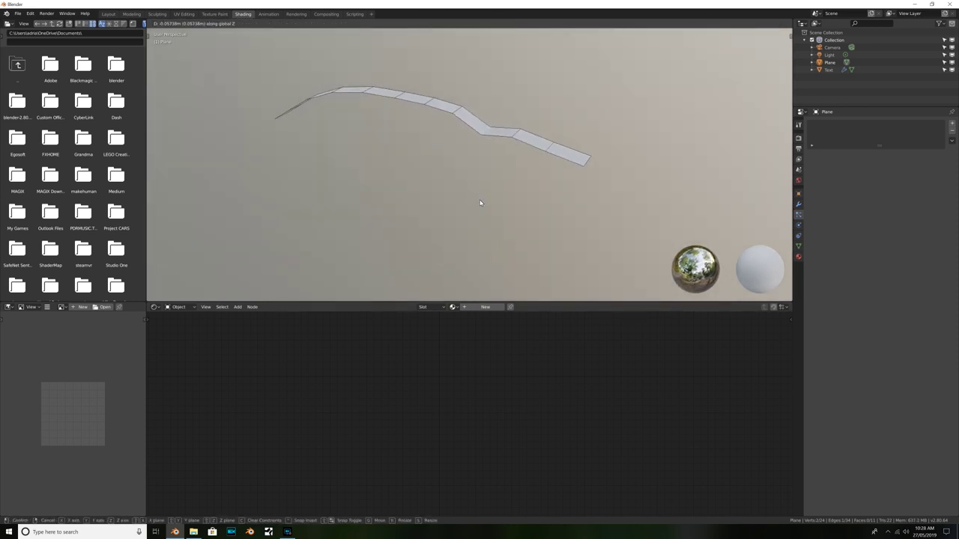
{"action": "left_click", "coordinate": [481, 202]}
{"action": "middle_click_drag", "start_coordinate": [484, 197], "coordinate": [352, 248]}
{"action": "key", "text": "g"}
{"action": "key", "text": "x"}
{"action": "left_click", "coordinate": [462, 154]}
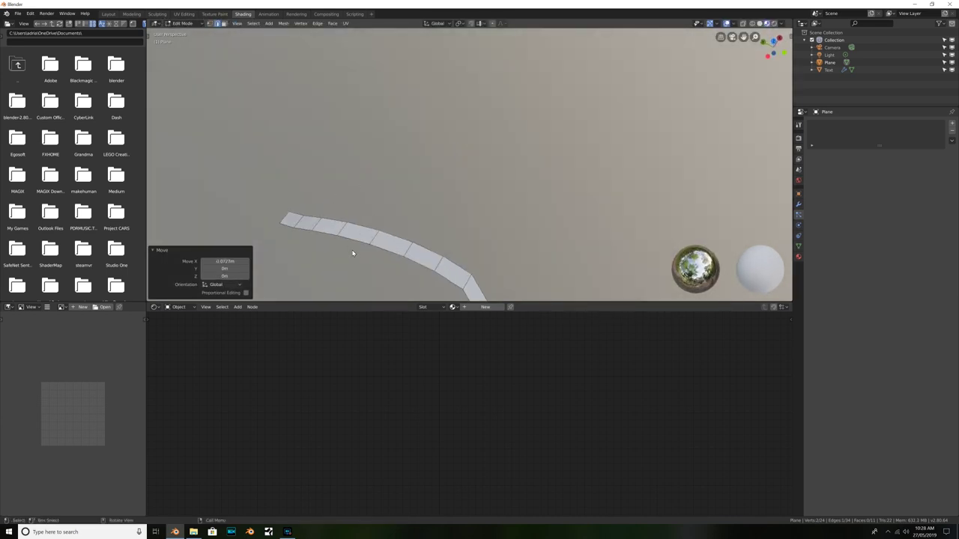
Circle-select the vertices near the strip's end and move them along X
{"action": "key", "text": "c"}
{"action": "left_click_drag", "start_coordinate": [332, 229], "coordinate": [342, 225]}
{"action": "key", "text": "Return"}
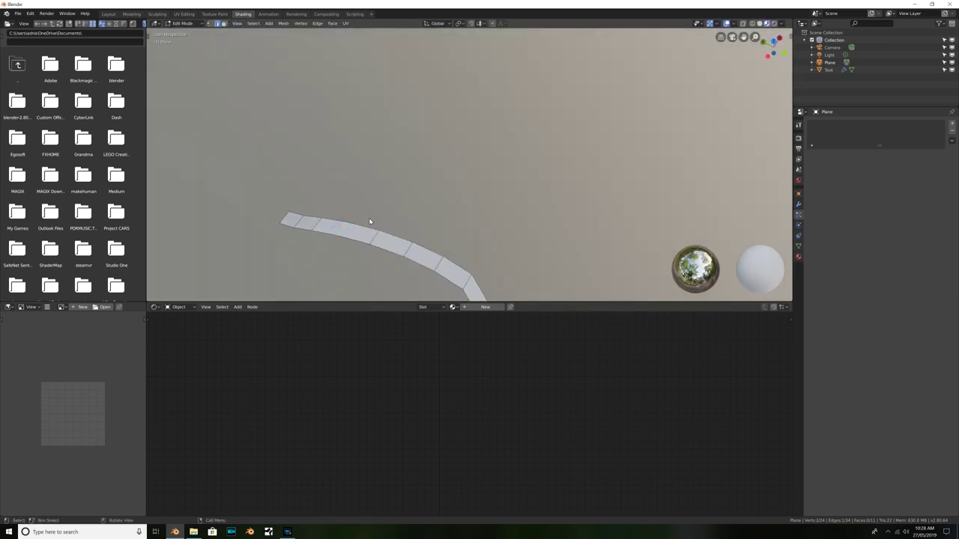
{"action": "key", "text": "g"}
{"action": "key", "text": "x"}
{"action": "left_click", "coordinate": [377, 209]}
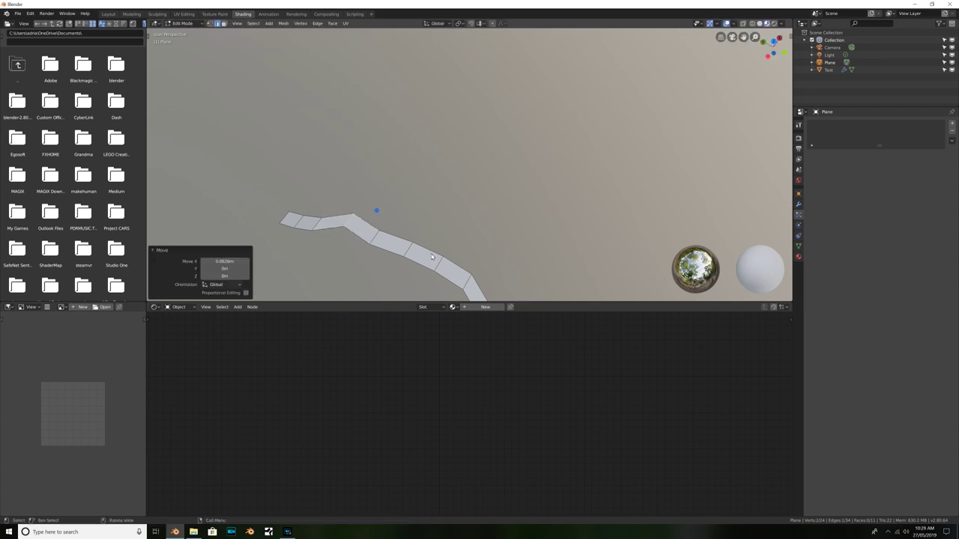
{"action": "middle_click_drag", "start_coordinate": [377, 209], "coordinate": [454, 270]}
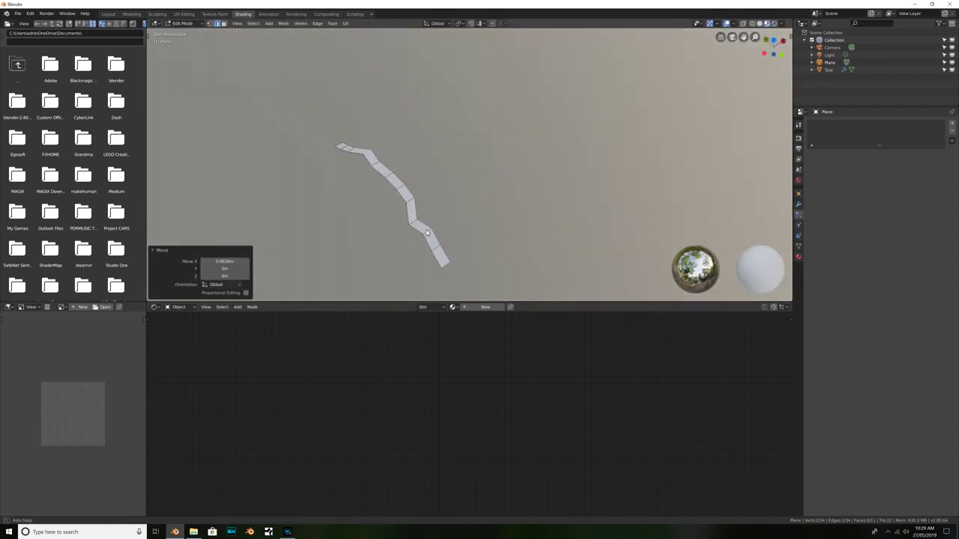
Re-enable proportional editing and bend the strip by moving its end vertex along global X
{"action": "key", "text": "c"}
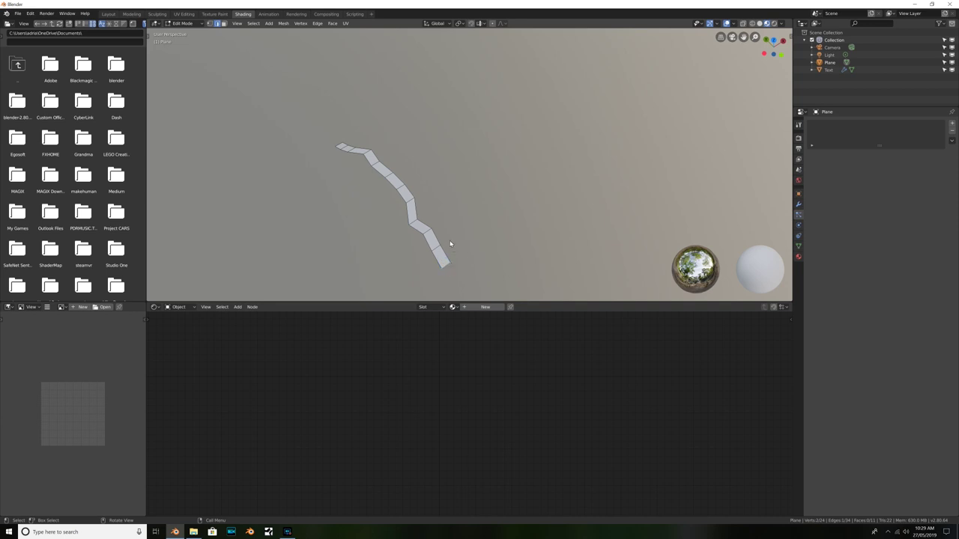
{"action": "key", "text": "o"}
{"action": "key", "text": "g"}
{"action": "key", "text": "x"}
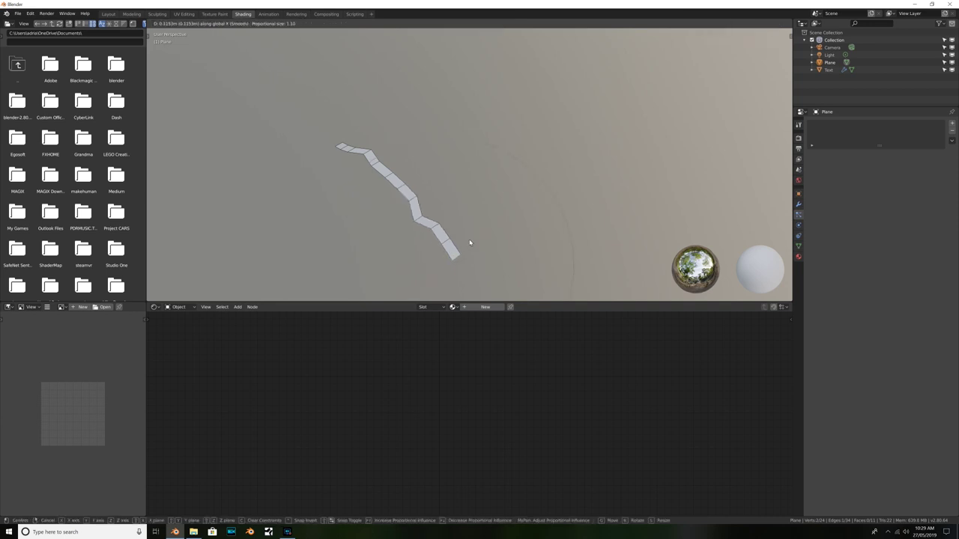
{"action": "scroll", "coordinate": [464, 236], "scroll_direction": "up", "scroll_amount": 20}
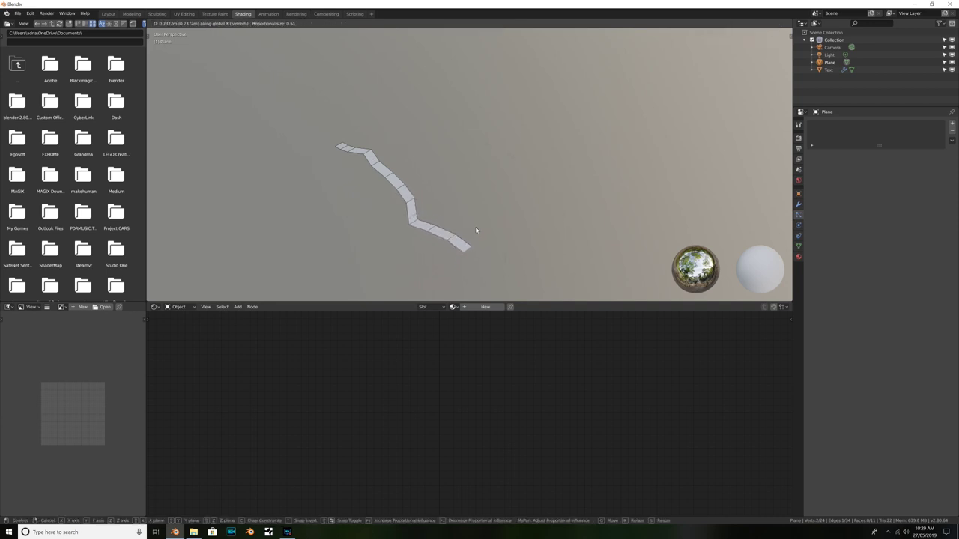
{"action": "left_click", "coordinate": [463, 228]}
{"action": "mouse_move", "coordinate": [463, 228]}
{"action": "middle_mouse_down"}
{"action": "mouse_move", "coordinate": [488, 214]}
{"action": "mouse_move", "coordinate": [454, 218]}
{"action": "middle_mouse_up"}
Proportionally scale around the end vertex along X and return to Object Mode
{"action": "left_click", "coordinate": [451, 213]}
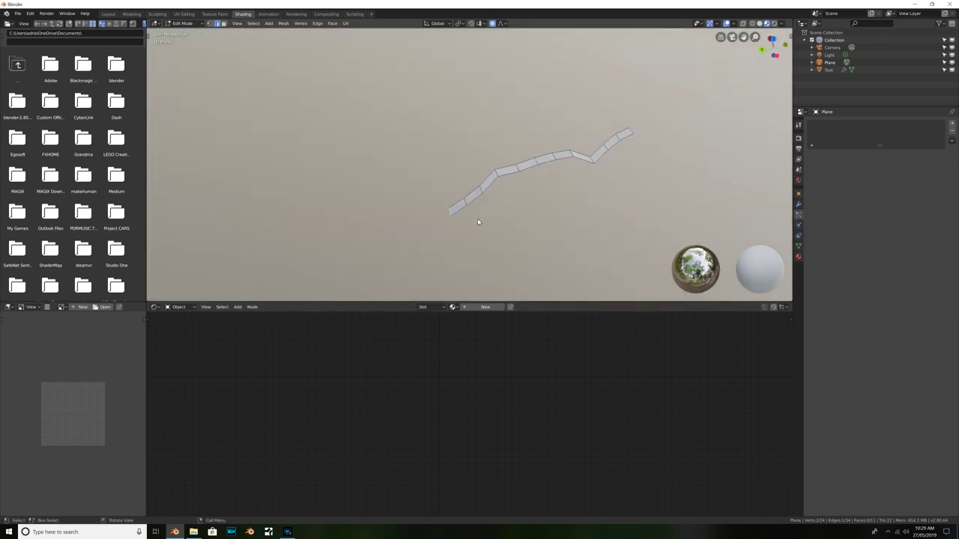
{"action": "key", "text": "s"}
{"action": "key", "text": "x"}
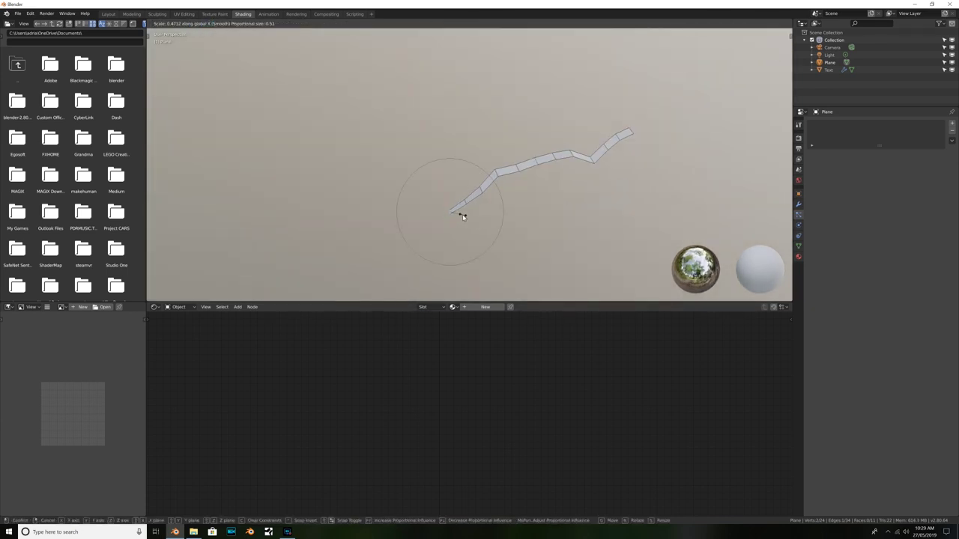
{"action": "left_click", "coordinate": [463, 216]}
{"action": "key", "text": "Tab"}
{"action": "mouse_move", "coordinate": [490, 190]}
{"action": "middle_mouse_down"}
{"action": "mouse_move", "coordinate": [507, 183]}
{"action": "mouse_move", "coordinate": [381, 199]}
{"action": "mouse_move", "coordinate": [332, 195]}
{"action": "mouse_move", "coordinate": [385, 157]}
{"action": "mouse_move", "coordinate": [388, 142]}
{"action": "middle_mouse_up"}
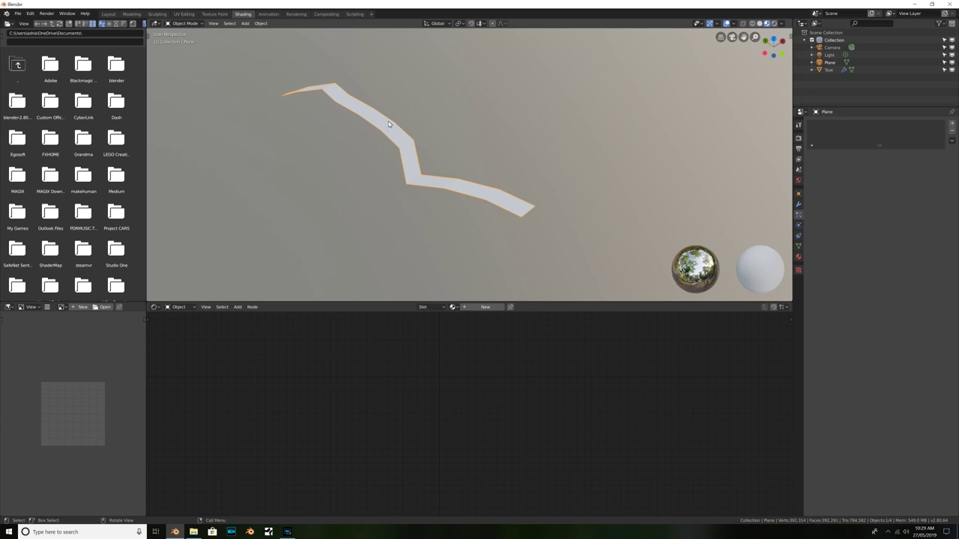
Shade the strip smooth and unwrap it with Smart UV Project
{"action": "right_click", "coordinate": [388, 124]}
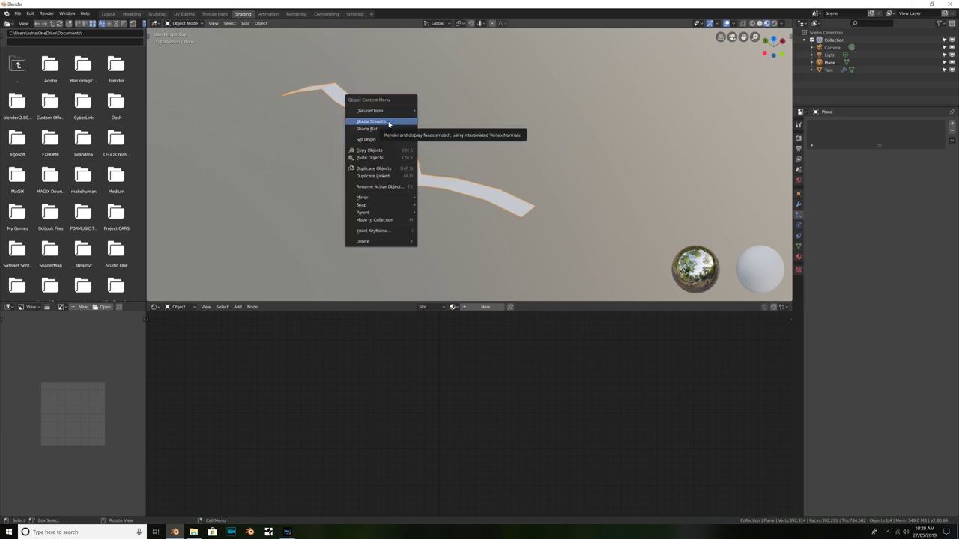
{"action": "left_click", "coordinate": [391, 125]}
{"action": "key", "text": "Tab"}
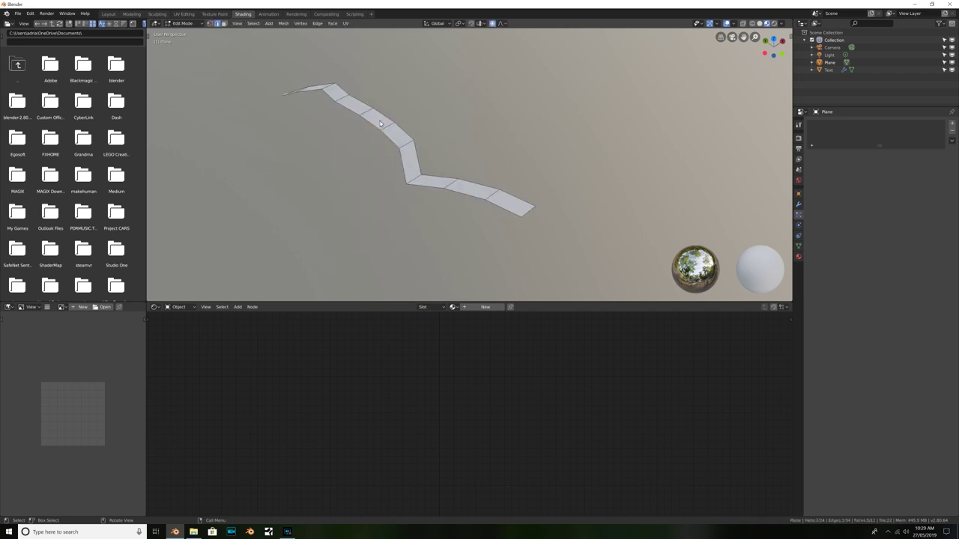
{"action": "key", "text": "u"}
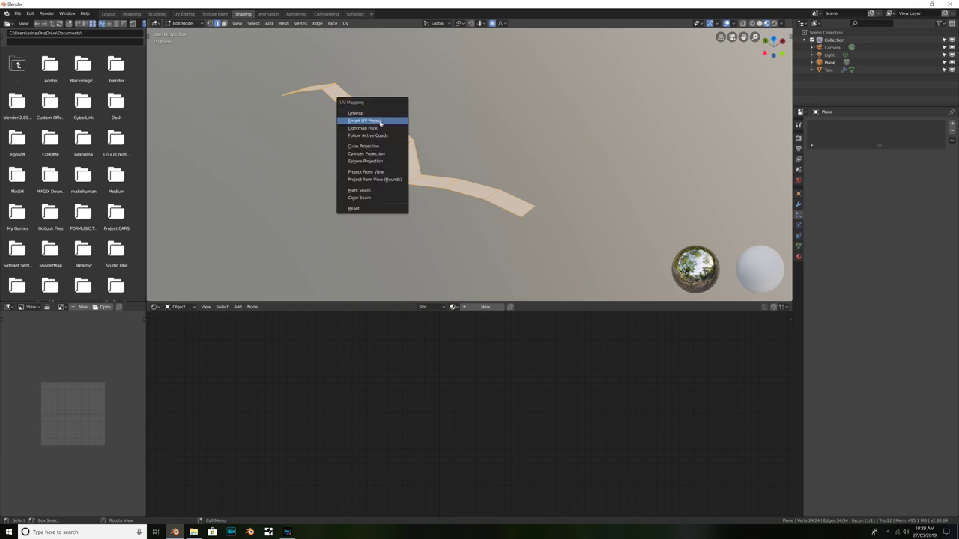
{"action": "left_click", "coordinate": [380, 120]}
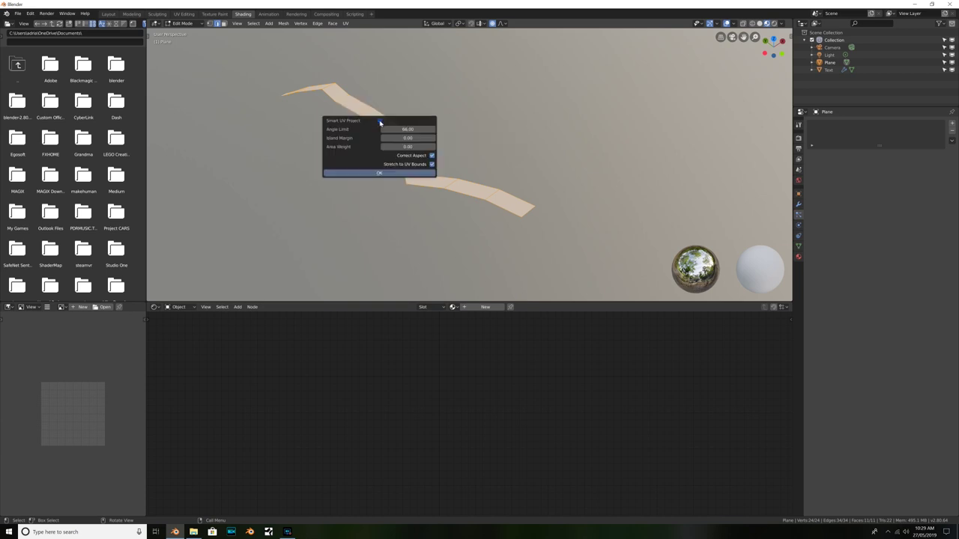
{"action": "left_click", "coordinate": [367, 173]}
{"action": "key", "text": "Tab"}
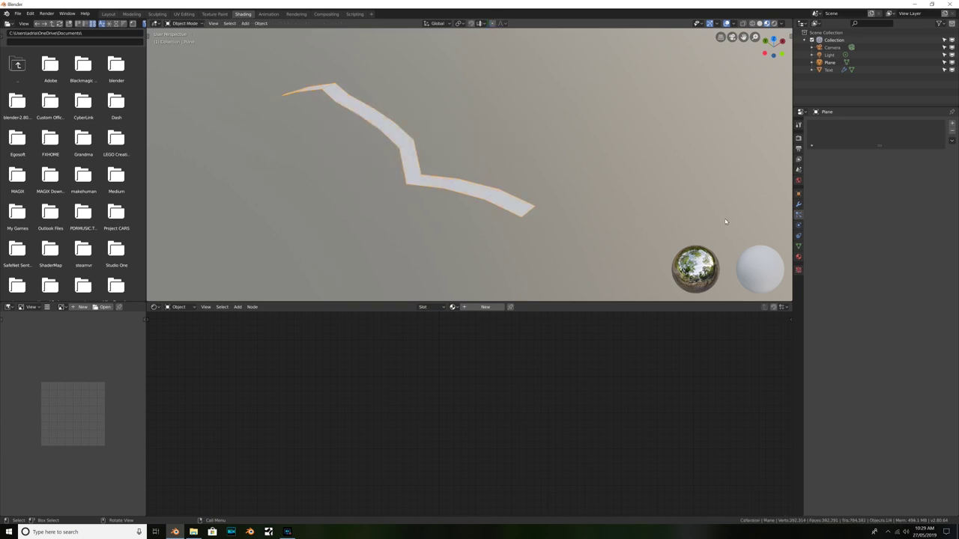
Assign the existing Material.001 to the strip and switch to the UV Editing workspace
{"action": "left_click", "coordinate": [799, 257]}
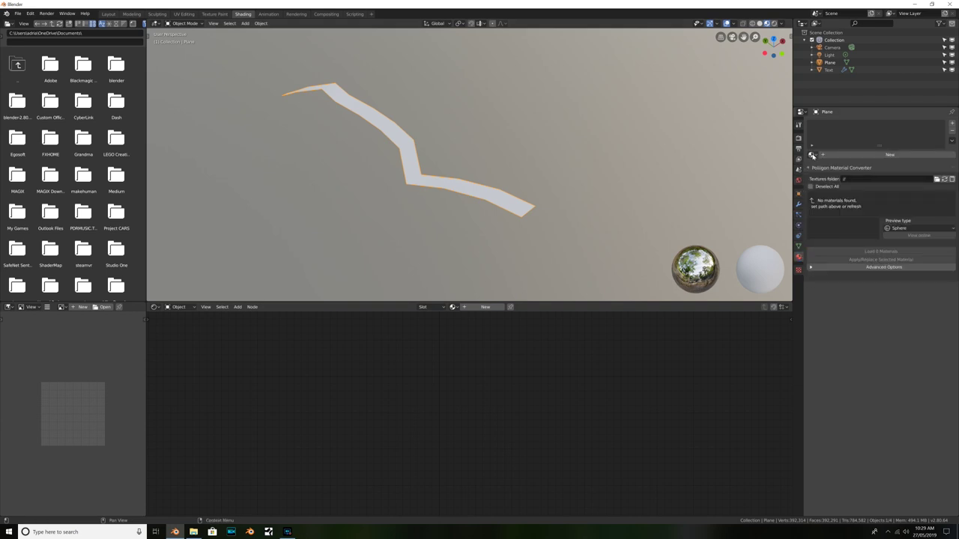
{"action": "left_click", "coordinate": [813, 155]}
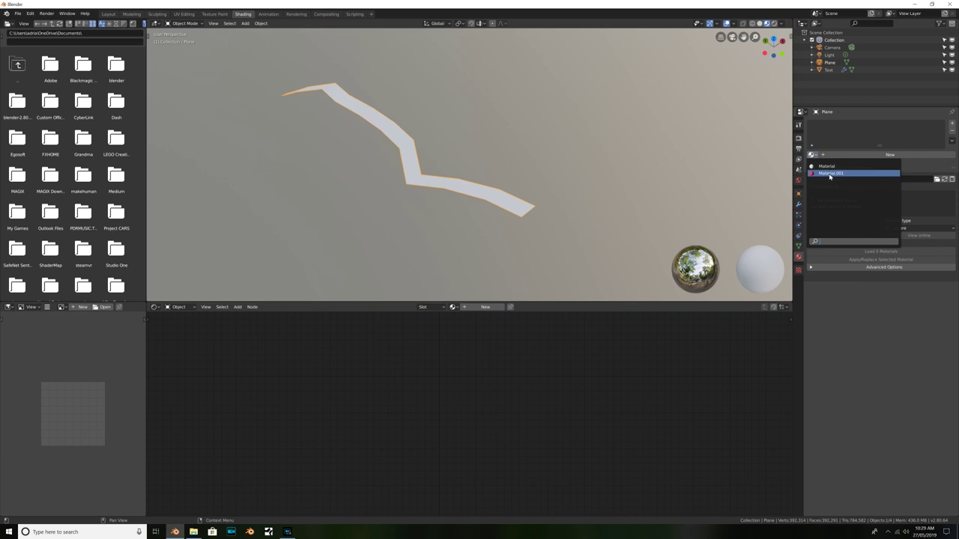
{"action": "left_click", "coordinate": [829, 174]}
{"action": "scroll", "coordinate": [425, 162], "scroll_direction": "up", "scroll_amount": 3}
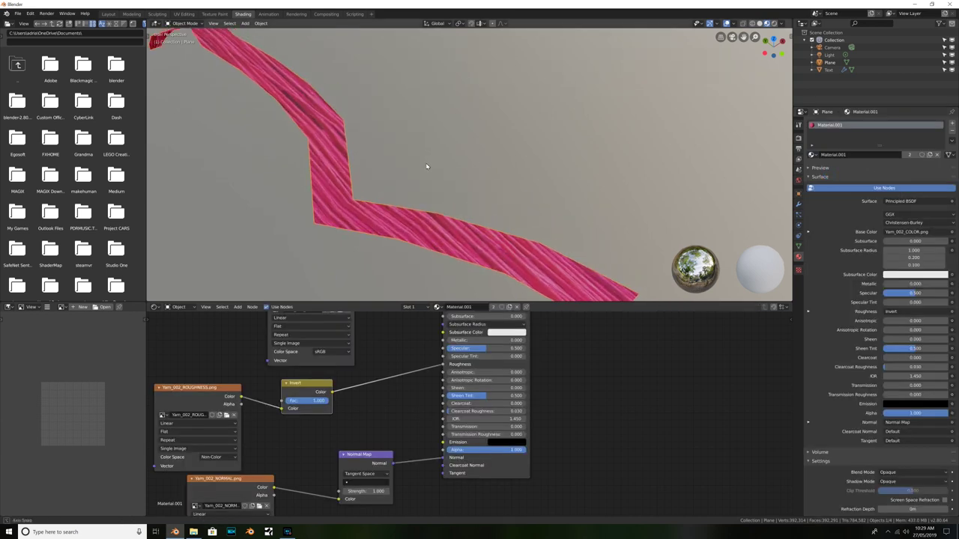
{"action": "middle_click_drag", "start_coordinate": [424, 167], "coordinate": [441, 177]}
{"action": "middle_click_drag", "start_coordinate": [552, 240], "coordinate": [502, 145], "text": "shift"}
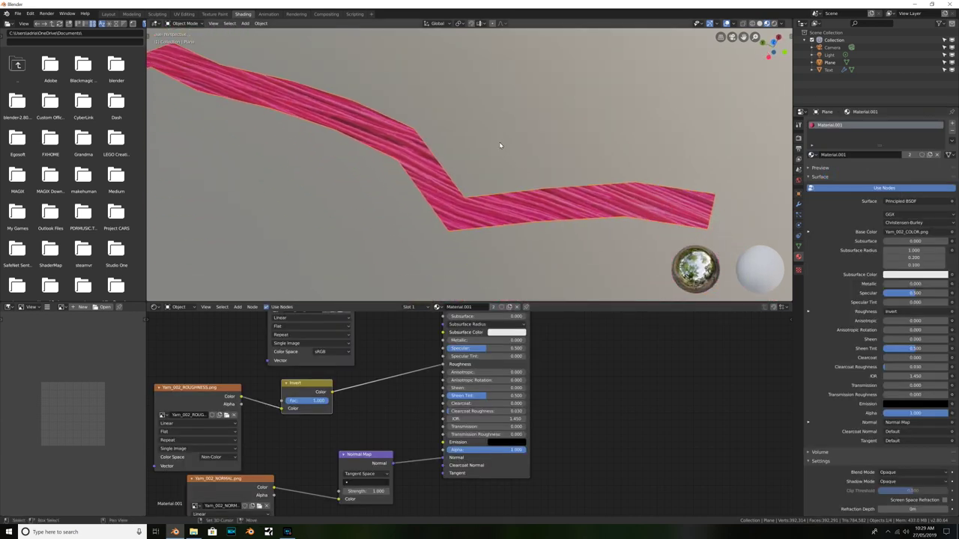
{"action": "left_click", "coordinate": [184, 14]}
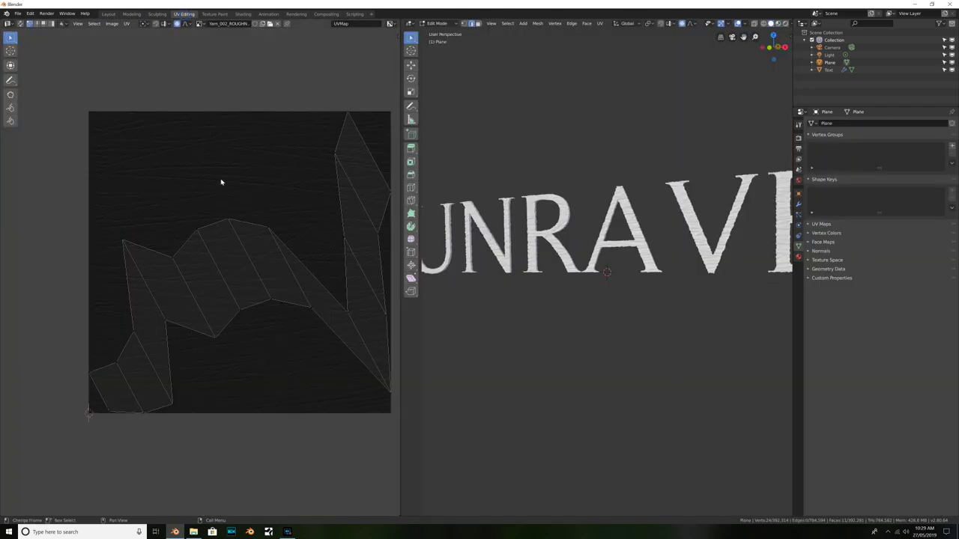
{"action": "scroll", "coordinate": [224, 269], "scroll_direction": "down", "scroll_amount": 2}
{"action": "middle_click_drag", "start_coordinate": [644, 247], "coordinate": [671, 231]}
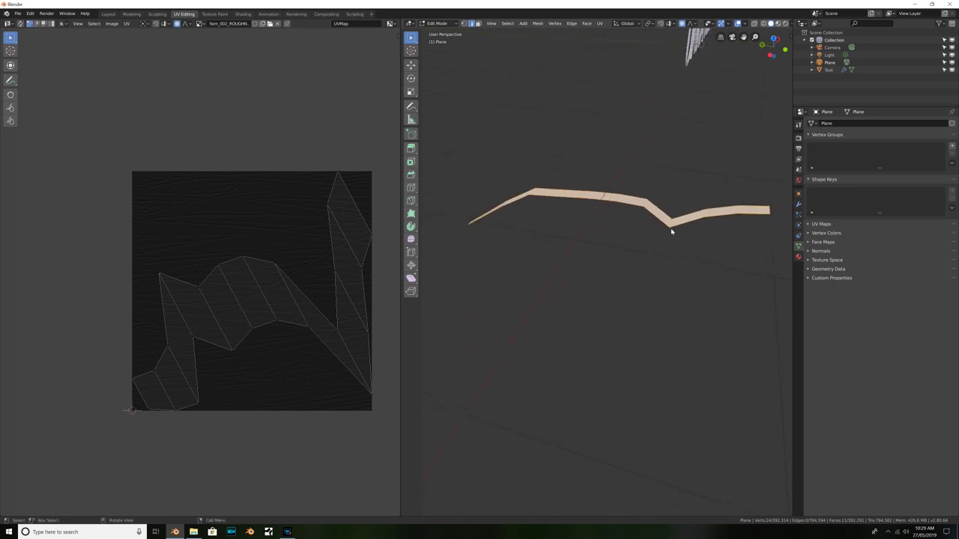
{"action": "middle_click_drag", "start_coordinate": [664, 173], "coordinate": [681, 187]}
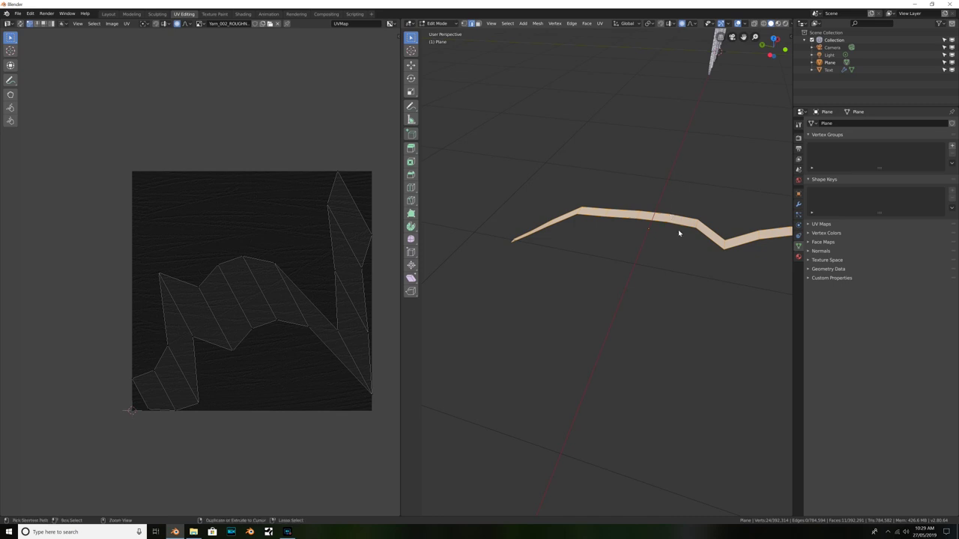
{"action": "mouse_move", "coordinate": [678, 229]}
{"action": "middle_mouse_down"}
{"action": "mouse_move", "coordinate": [662, 200]}
{"action": "mouse_move", "coordinate": [700, 232]}
{"action": "mouse_move", "coordinate": [662, 230]}
{"action": "middle_mouse_up"}
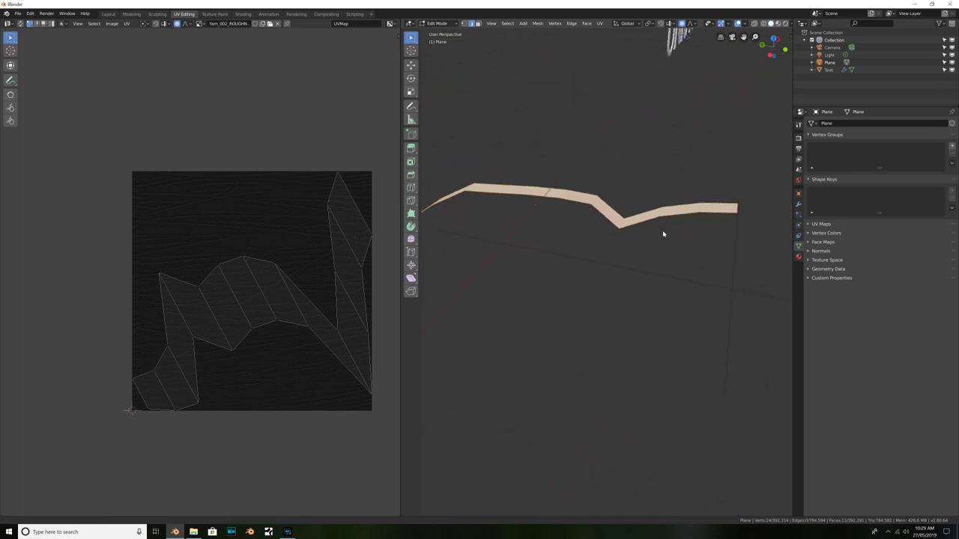
{"action": "middle_click_drag", "start_coordinate": [525, 204], "coordinate": [543, 210]}
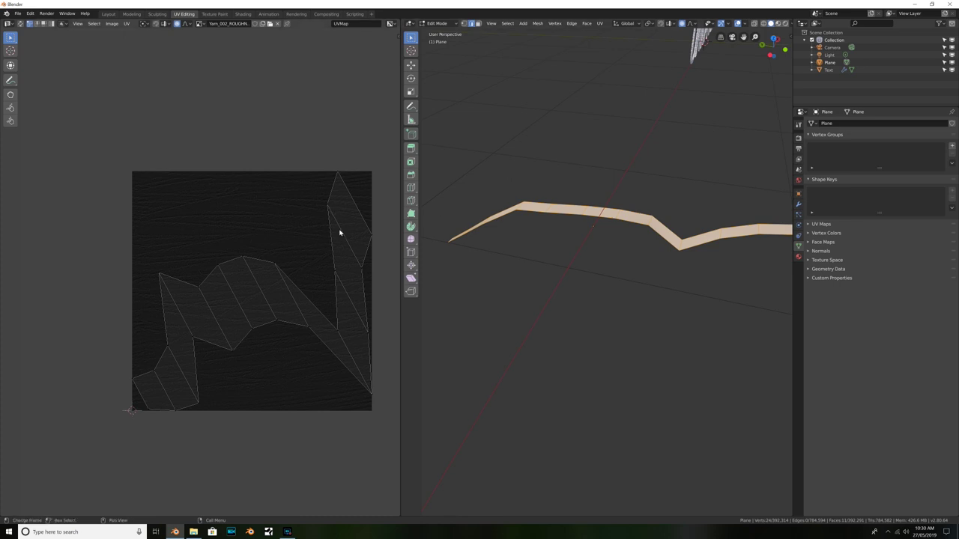
{"action": "middle_click_drag", "start_coordinate": [253, 276], "coordinate": [210, 242]}
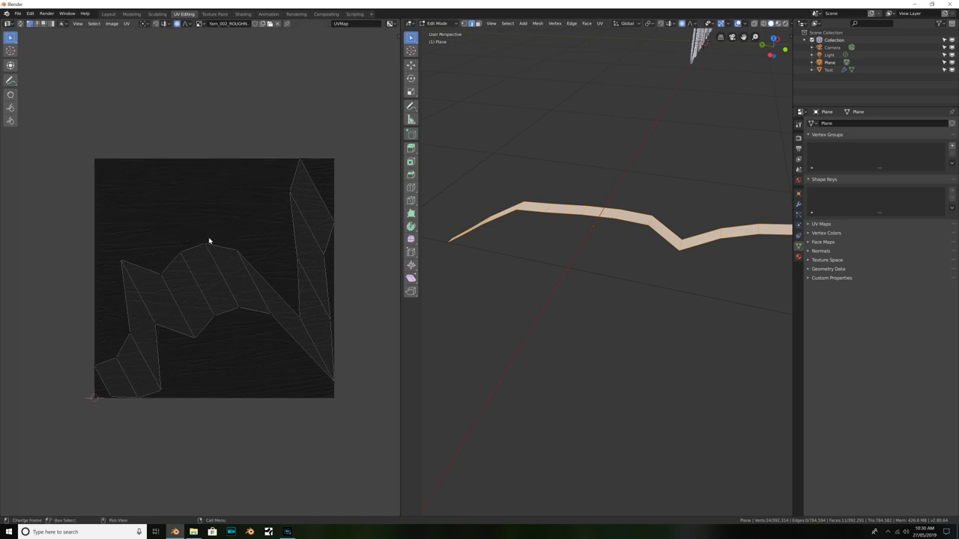
Select all UVs and squash them vertically with proportional editing turned off
{"action": "key", "text": "a"}
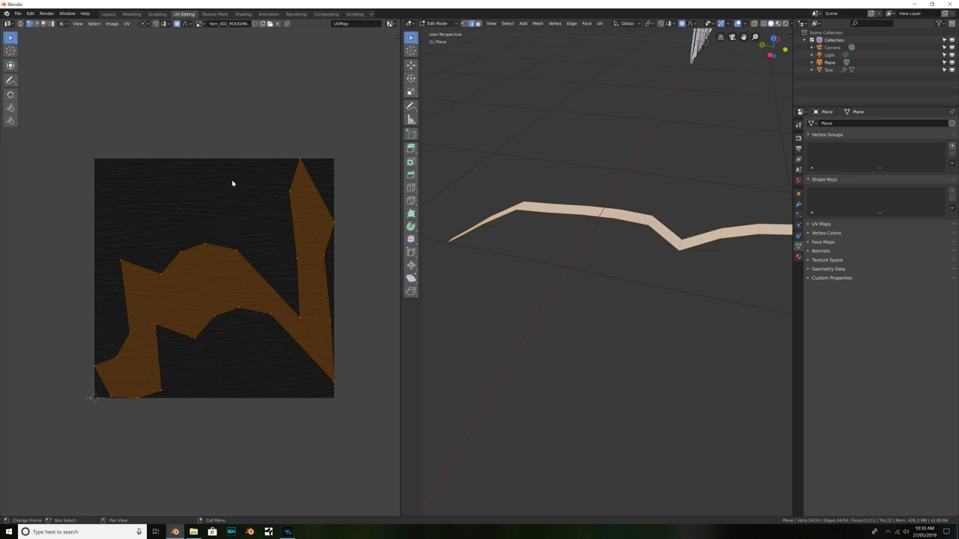
{"action": "key", "text": "s"}
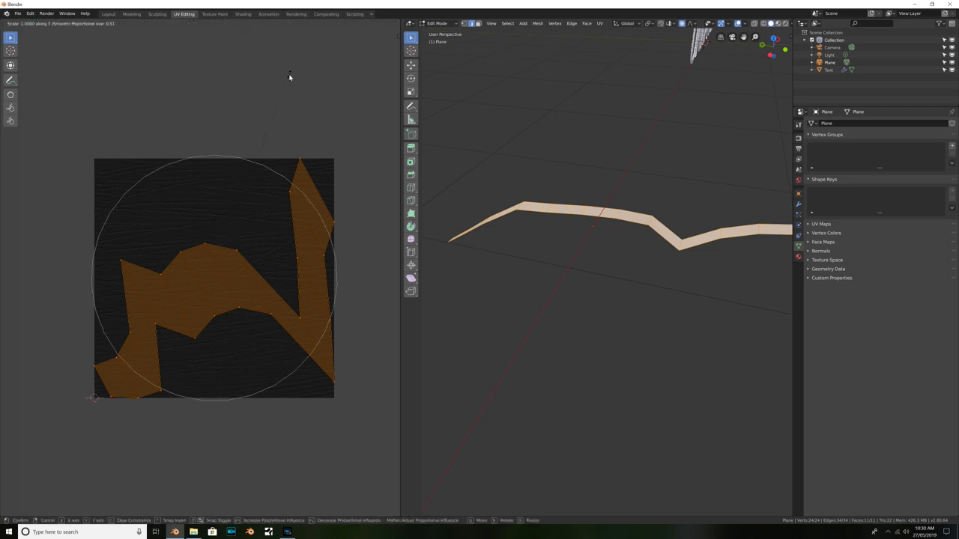
{"action": "key", "text": "y"}
{"action": "right_click", "coordinate": [277, 155]}
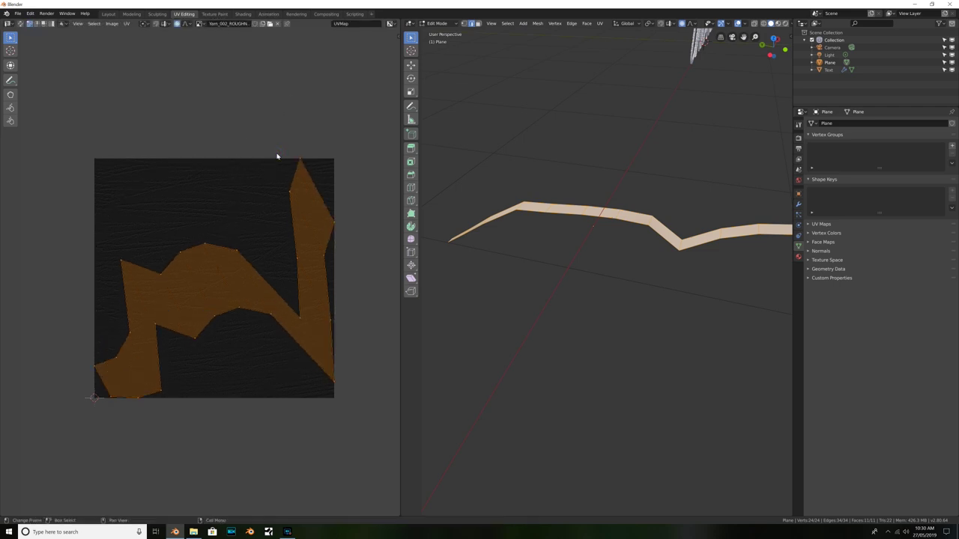
{"action": "key", "text": "o"}
{"action": "key", "text": "s"}
{"action": "key", "text": "y"}
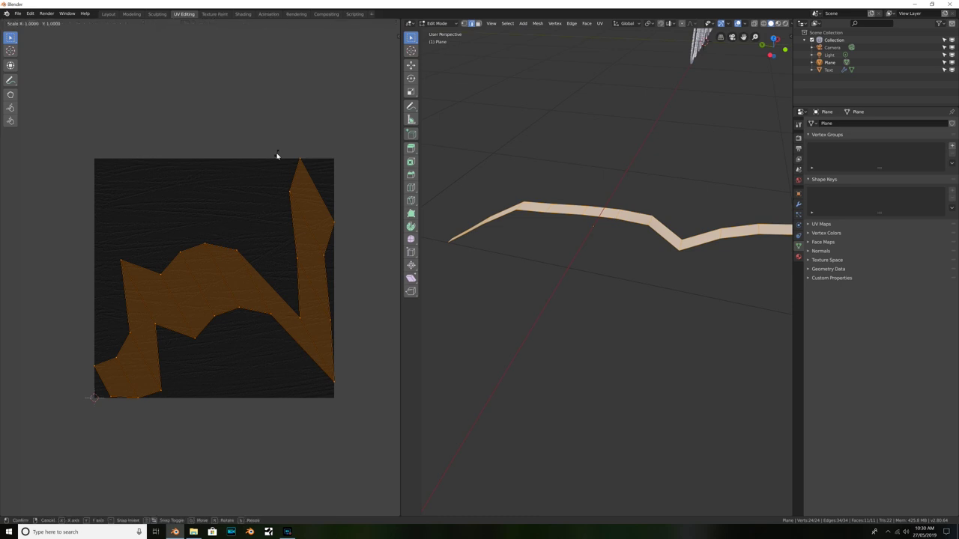
{"action": "left_click", "coordinate": [274, 215]}
Rotate the UVs and flatten them into a thin band
{"action": "key", "text": "r"}
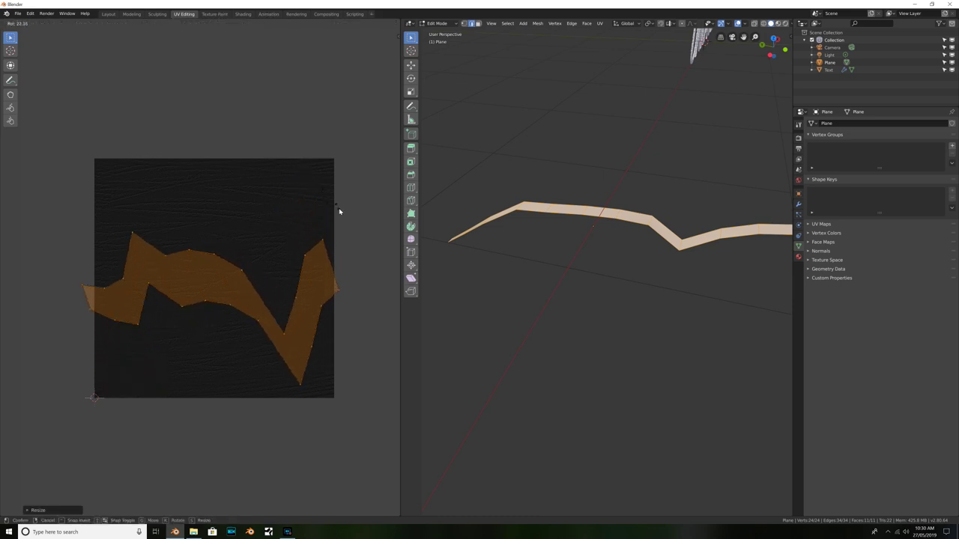
{"action": "left_click", "coordinate": [338, 212]}
{"action": "key", "text": "s"}
{"action": "key", "text": "x"}
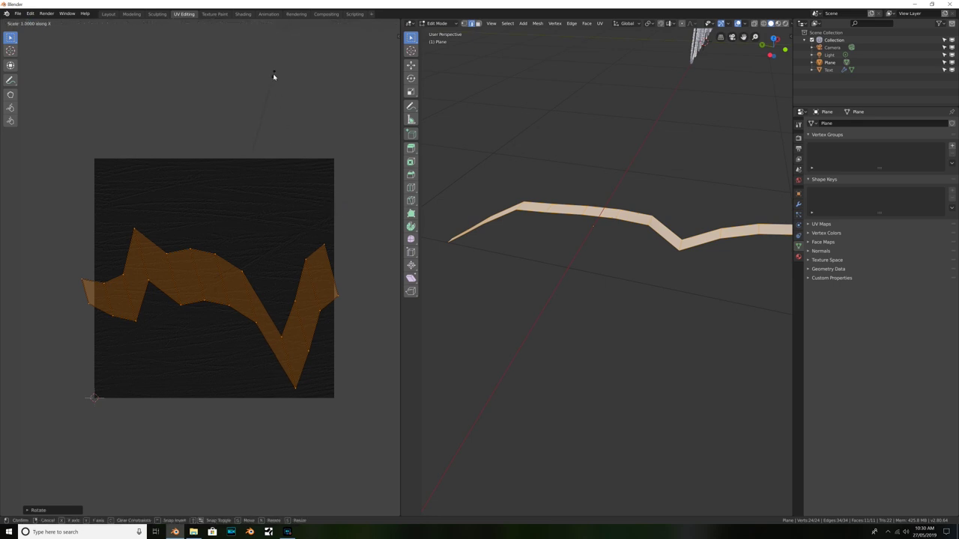
{"action": "key", "text": "y"}
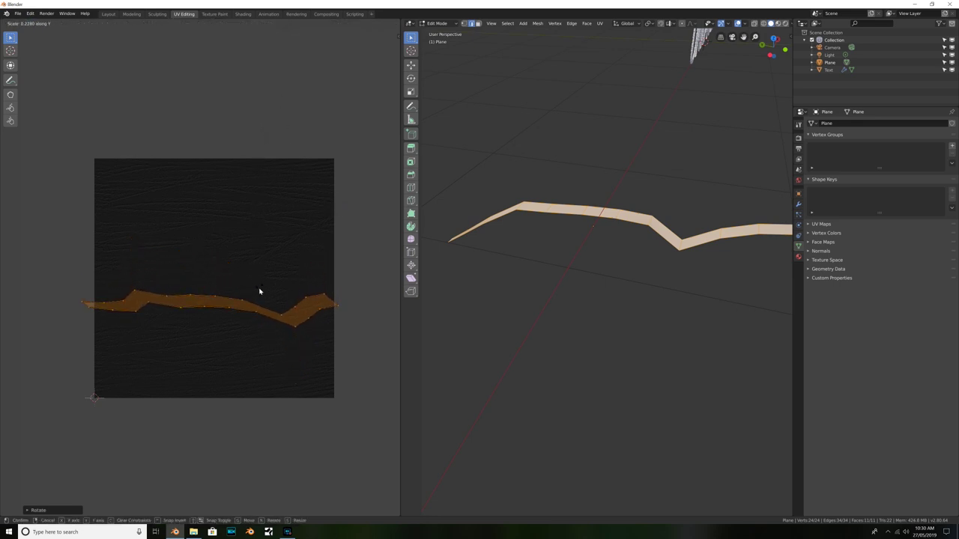
{"action": "left_click", "coordinate": [235, 316]}
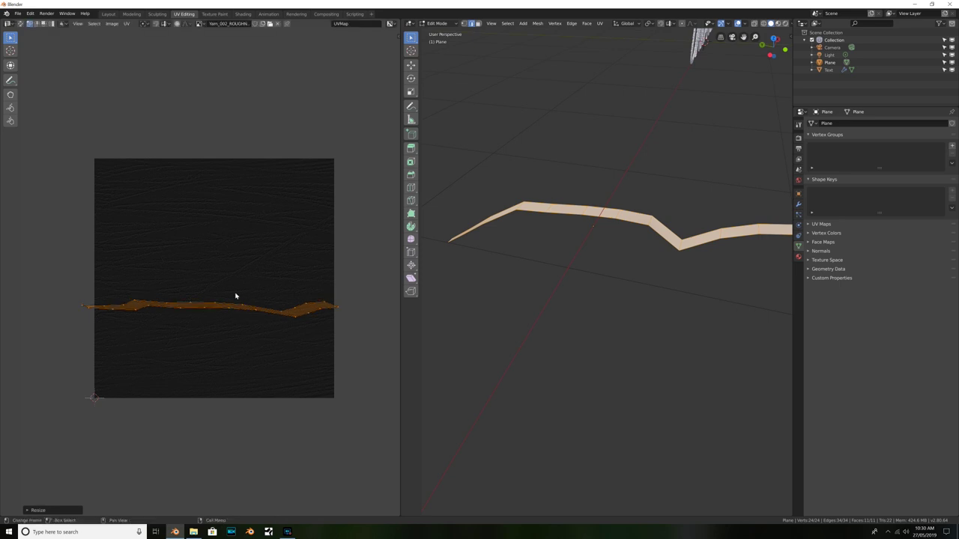
Show Yarn_002_COLOR behind the UVs, rotate the strip 45° and move it up the texture
{"action": "left_click", "coordinate": [201, 24]}
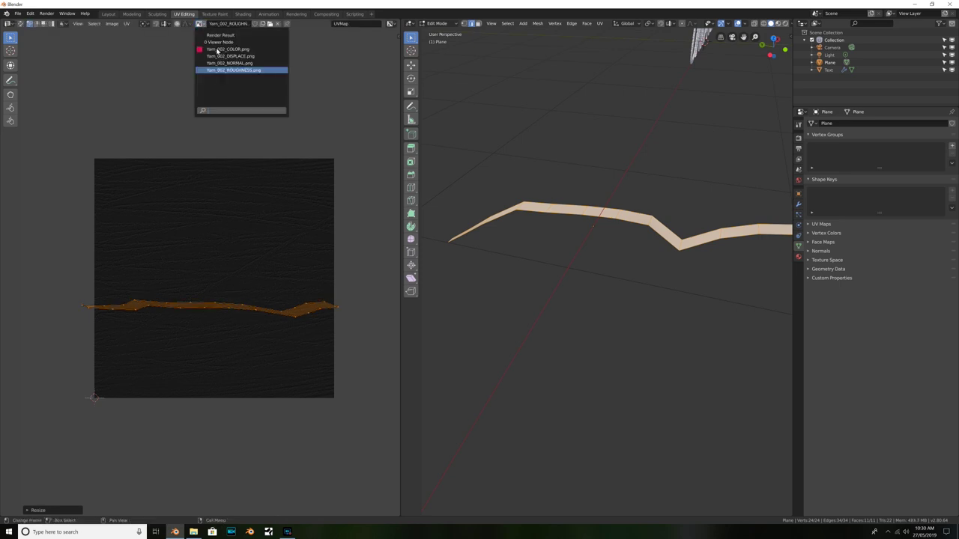
{"action": "left_click", "coordinate": [217, 49]}
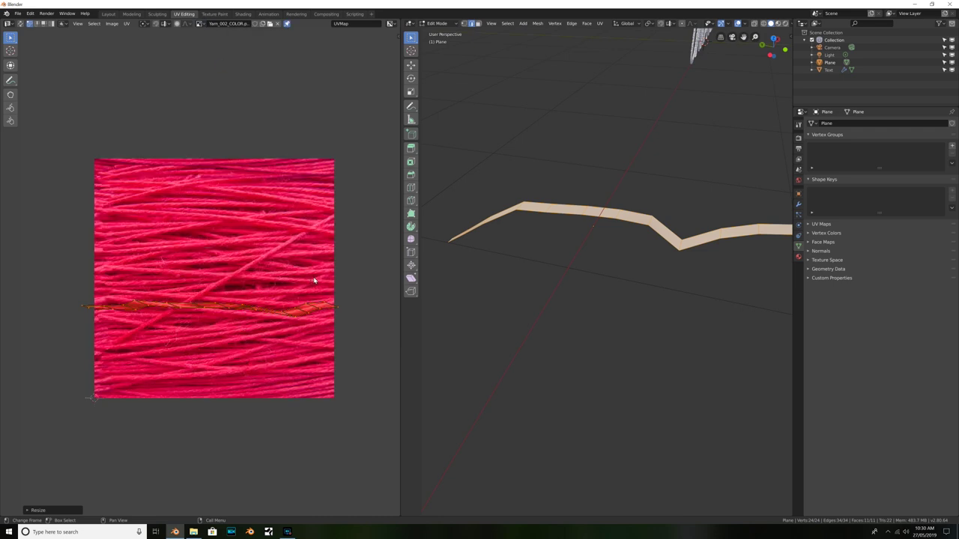
{"action": "type", "text": "r45"}
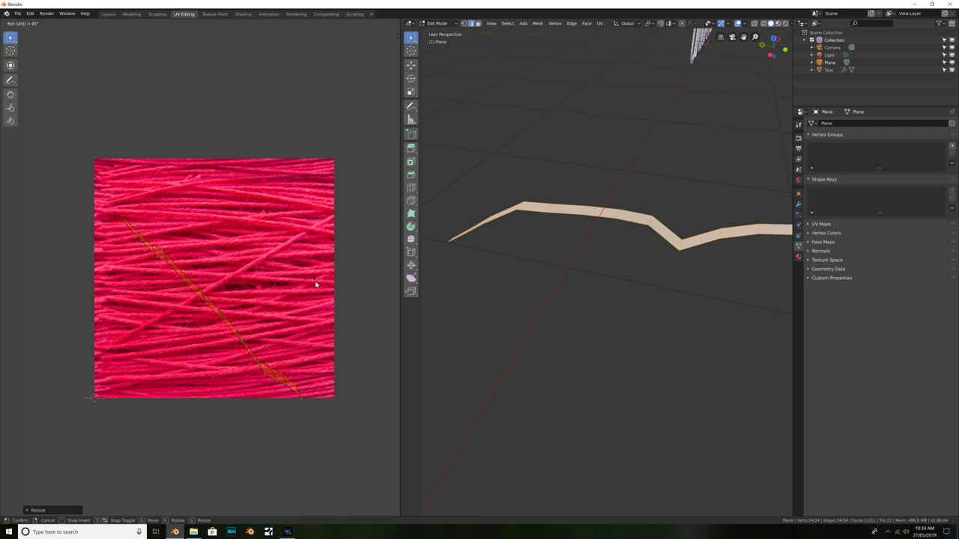
{"action": "type", "text": "-"}
{"action": "key", "text": "Return"}
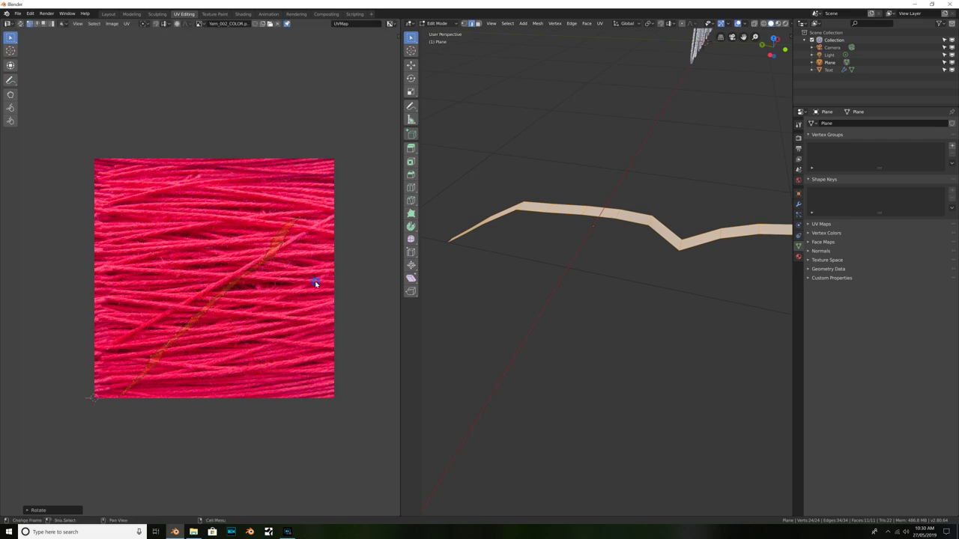
{"action": "key", "text": "g"}
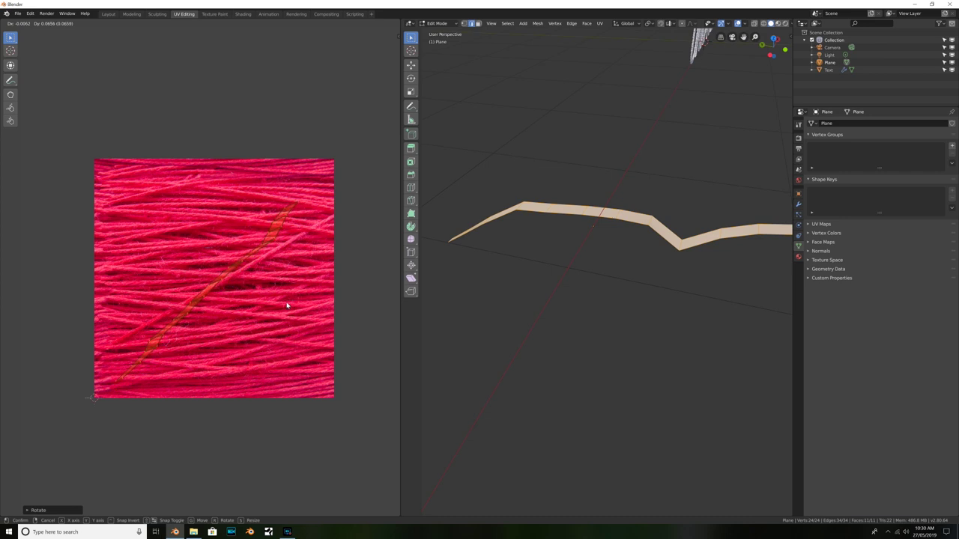
{"action": "left_click", "coordinate": [287, 296]}
Fine-tune the UV strip's angle and position, then view the red yarn in Material Preview
{"action": "key", "text": "r"}
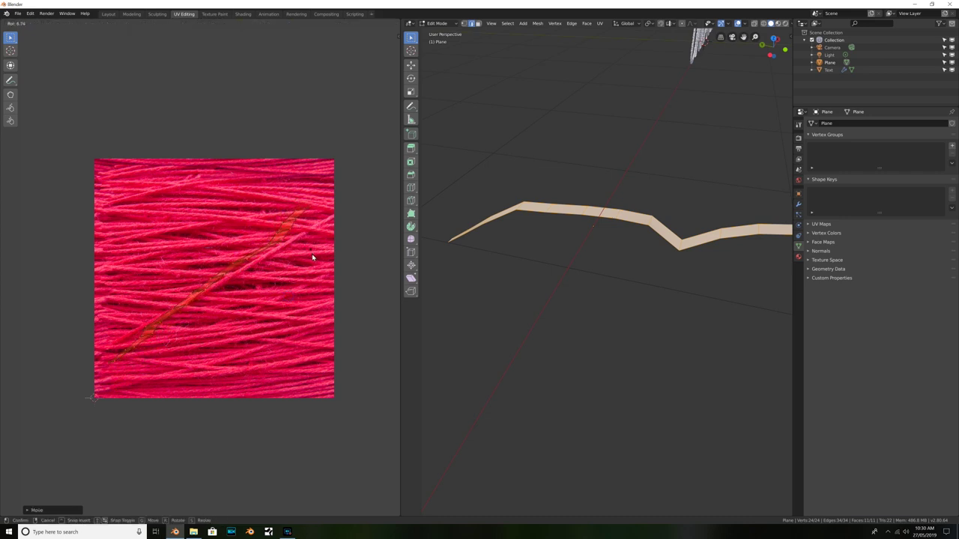
{"action": "key", "text": "Return"}
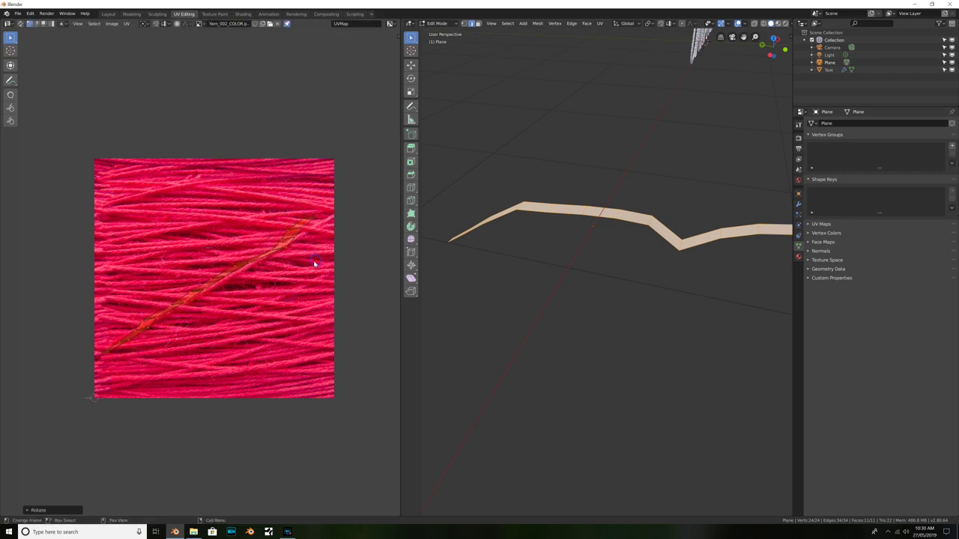
{"action": "key", "text": "g"}
{"action": "left_click", "coordinate": [315, 265]}
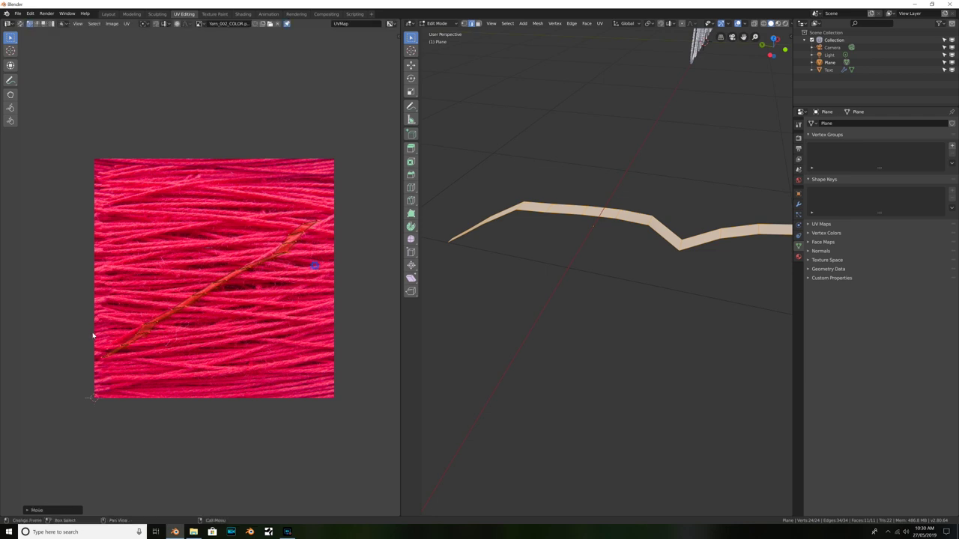
{"action": "scroll", "coordinate": [93, 336], "scroll_direction": "up", "scroll_amount": 3}
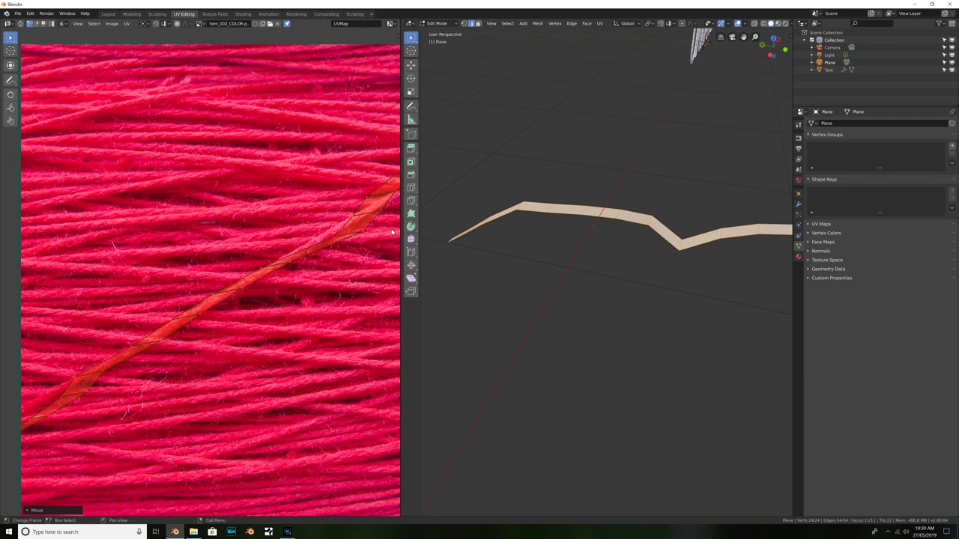
{"action": "left_click", "coordinate": [779, 23]}
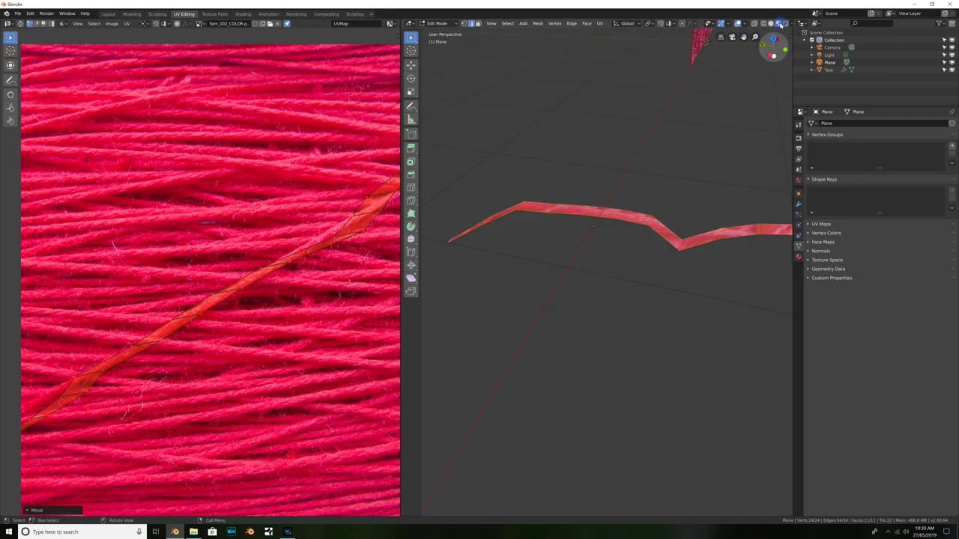
{"action": "key", "text": "Tab"}
{"action": "middle_click_drag", "start_coordinate": [632, 265], "coordinate": [681, 287]}
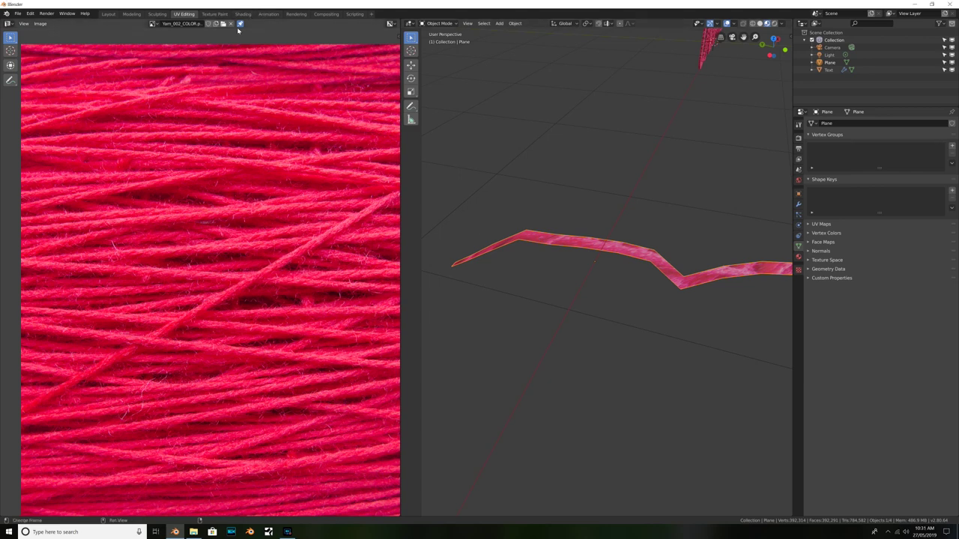
In the Shading workspace, select the UNRAVEL text and show its hair particles in the viewport
{"action": "left_click", "coordinate": [243, 14]}
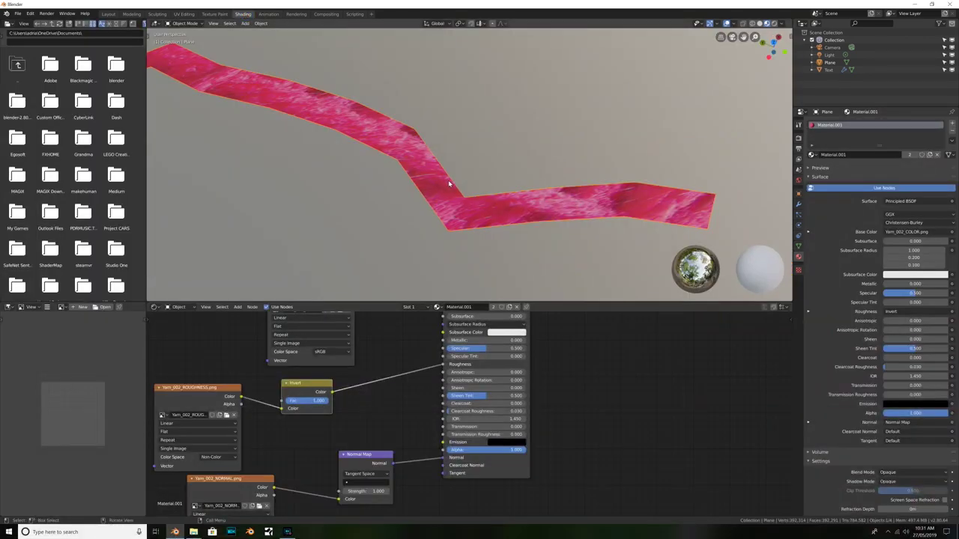
{"action": "middle_click_drag", "start_coordinate": [483, 178], "coordinate": [414, 140]}
{"action": "scroll", "coordinate": [414, 141], "scroll_direction": "up", "scroll_amount": 3}
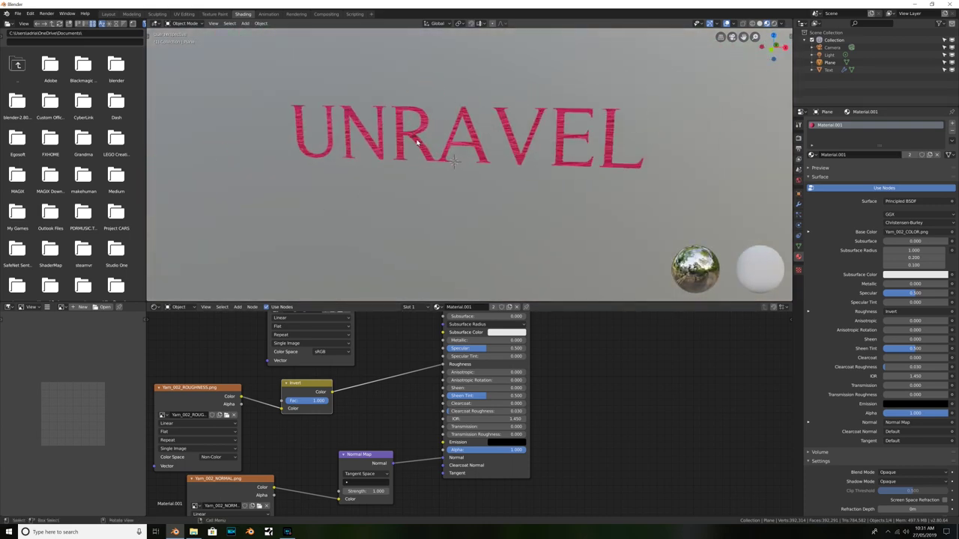
{"action": "left_click", "coordinate": [415, 140]}
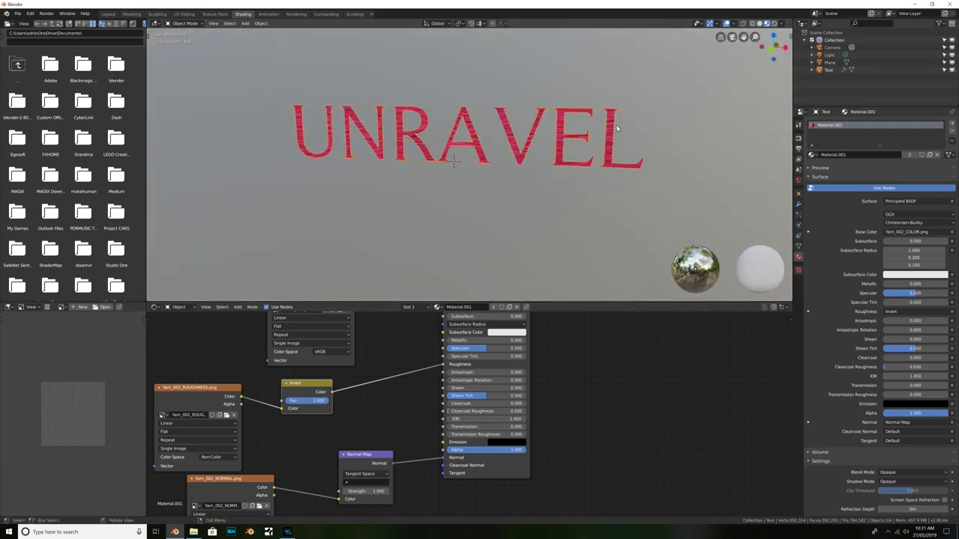
{"action": "left_click", "coordinate": [798, 214]}
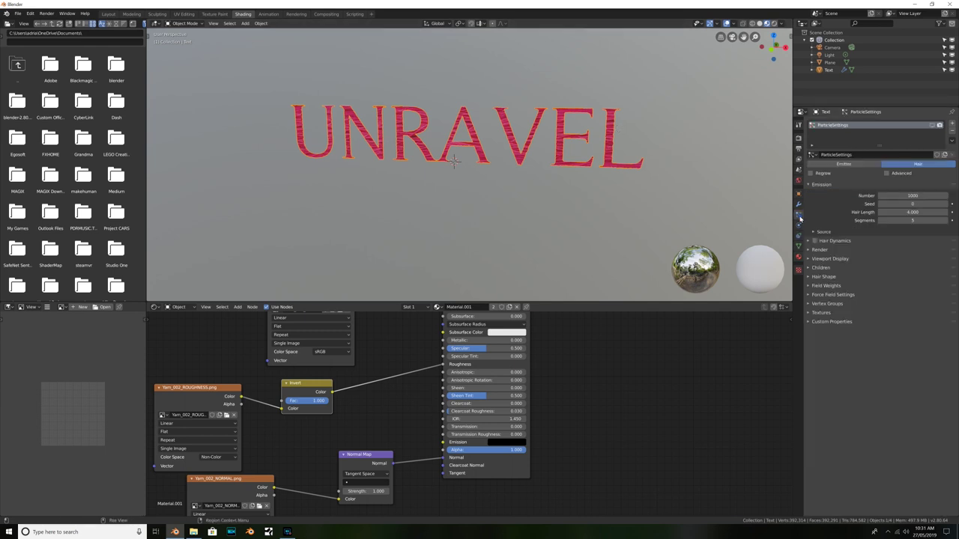
{"action": "left_click", "coordinate": [932, 125]}
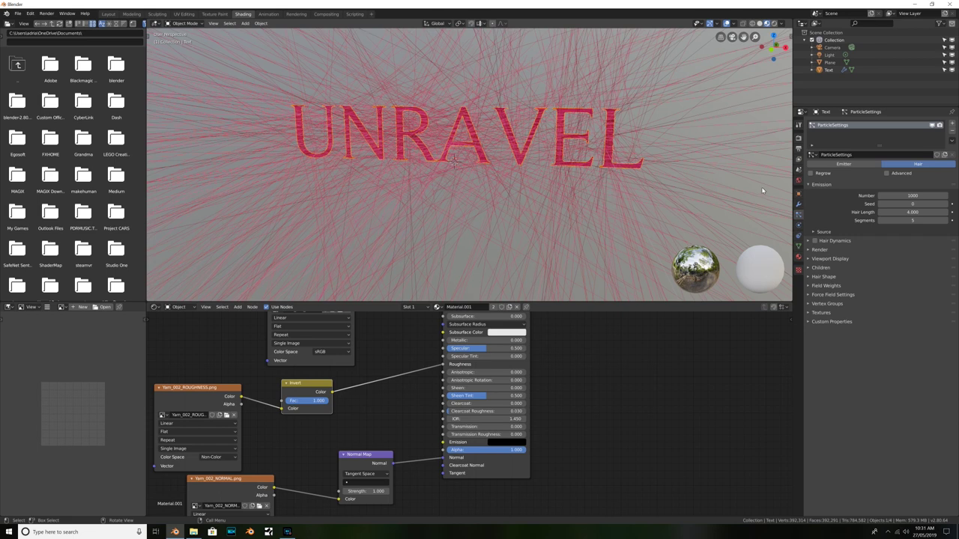
Enable Advanced particle options and render the hair as instances of the Plane object
{"action": "left_click", "coordinate": [896, 175]}
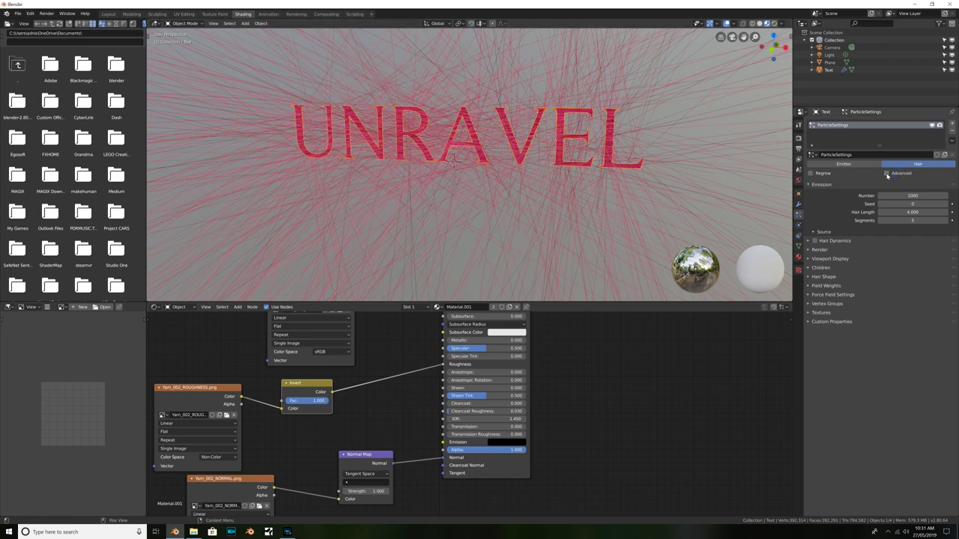
{"action": "left_click", "coordinate": [810, 278]}
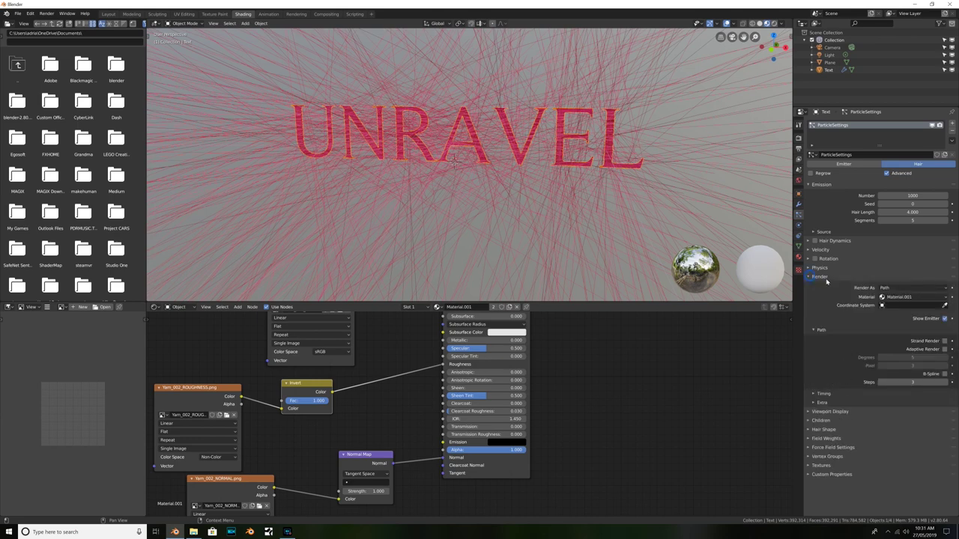
{"action": "left_click", "coordinate": [888, 289]}
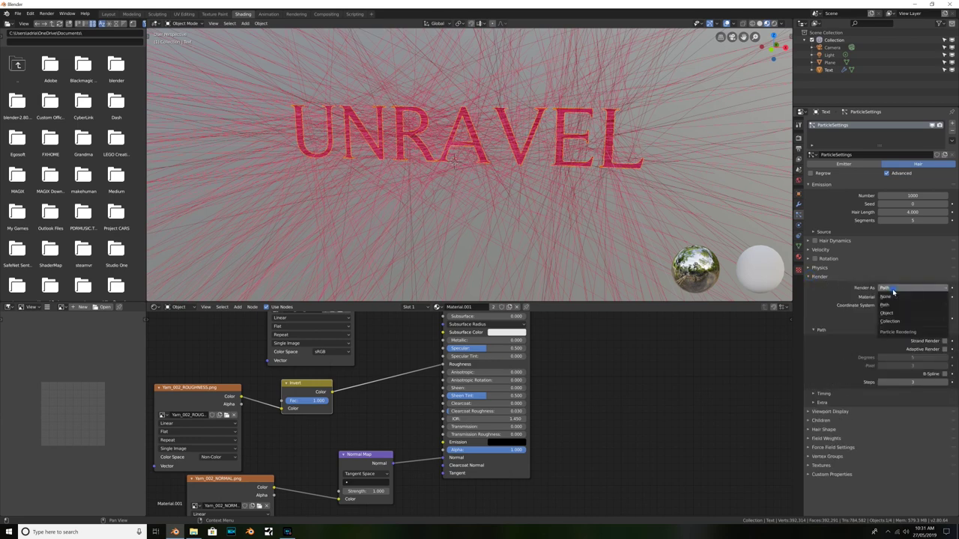
{"action": "left_click", "coordinate": [892, 313]}
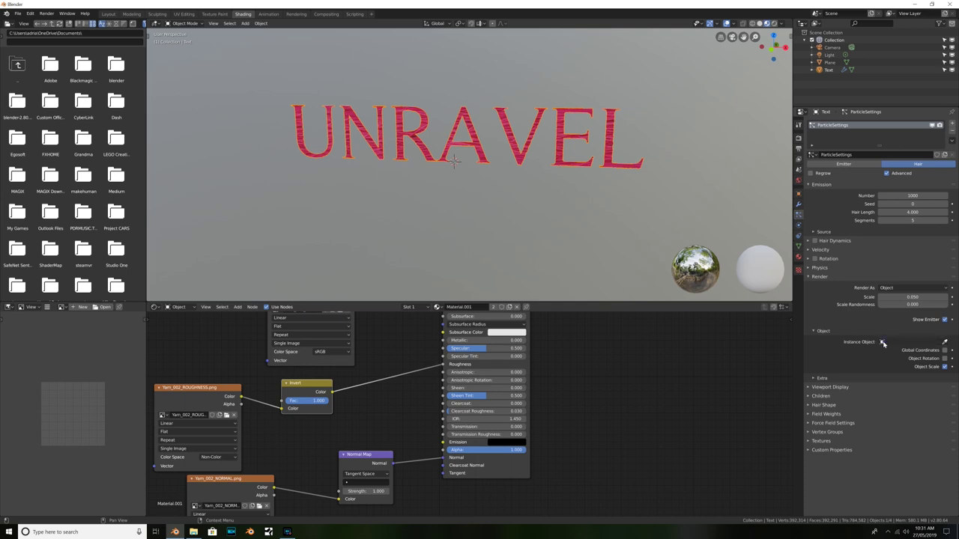
{"action": "left_click", "coordinate": [884, 342]}
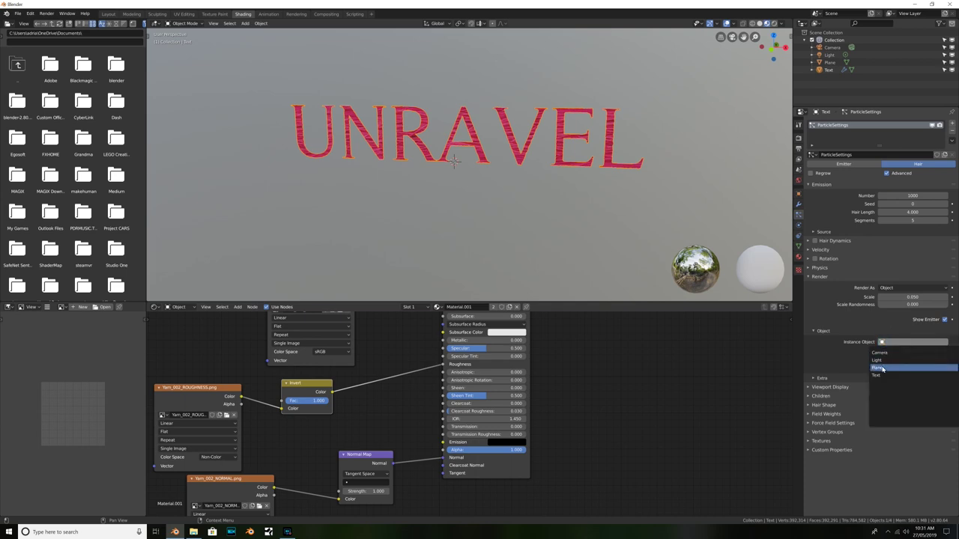
{"action": "left_click", "coordinate": [878, 368]}
{"action": "scroll", "coordinate": [442, 189], "scroll_direction": "up", "scroll_amount": 6}
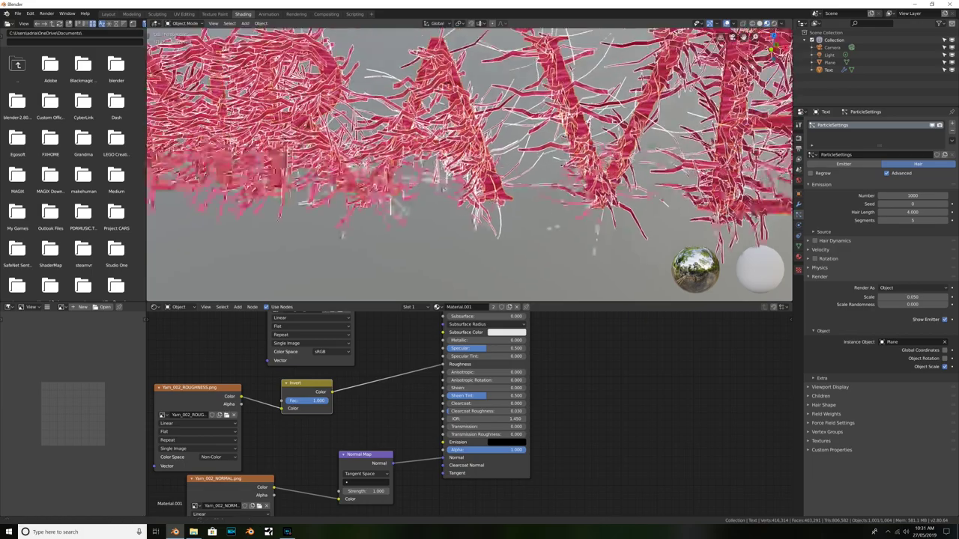
{"action": "middle_click_drag", "start_coordinate": [443, 189], "coordinate": [546, 198]}
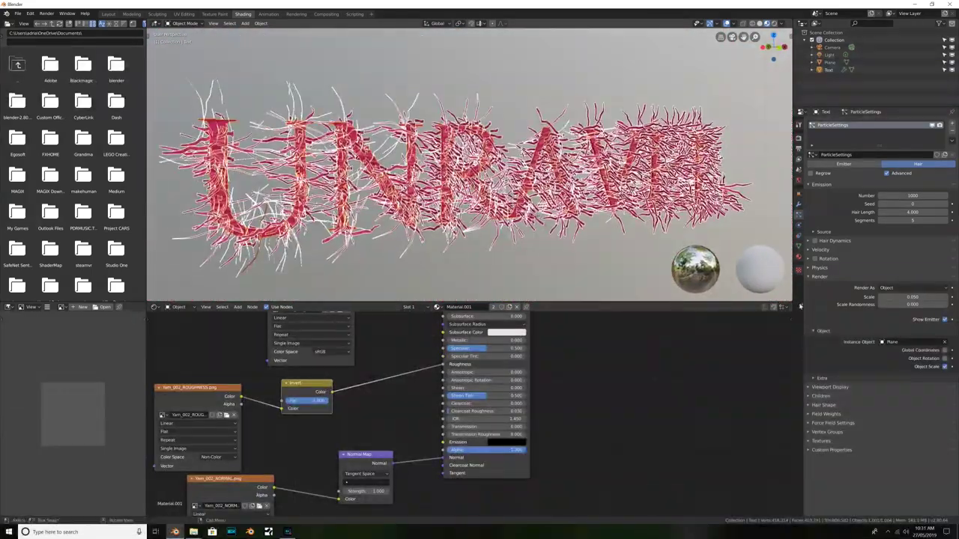
Set the particle render scale to 0.003
{"action": "left_click", "coordinate": [908, 298]}
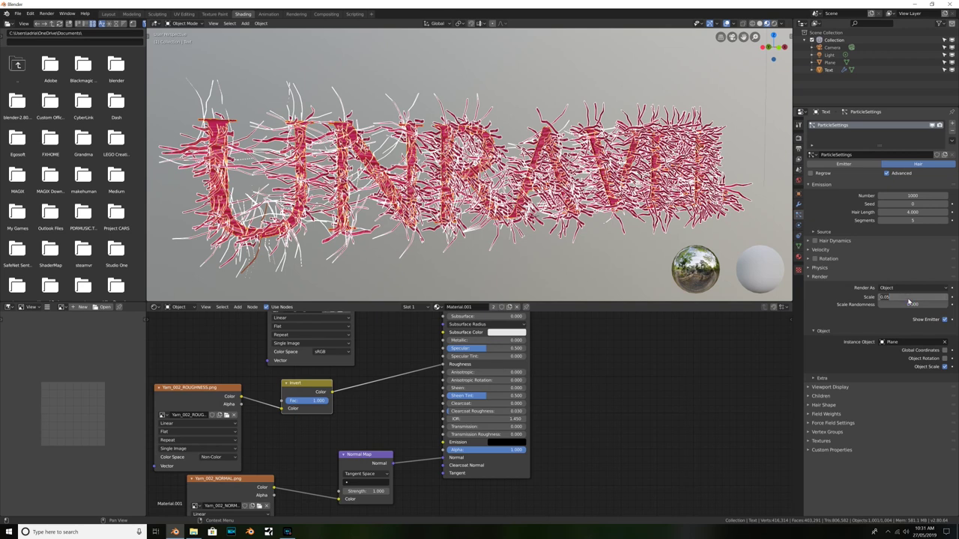
{"action": "key", "text": "BackSpace"}
{"action": "type", "text": ".003"}
{"action": "key", "text": "Return"}
{"action": "scroll", "coordinate": [387, 215], "scroll_direction": "up", "scroll_amount": 3}
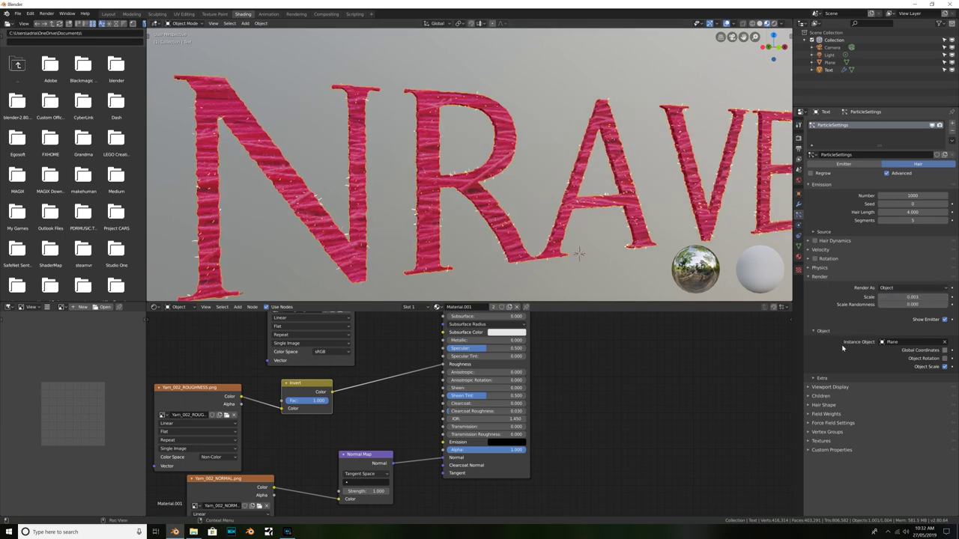
Set the Brownian physics force to 3.3 and orbit to inspect the short fibres
{"action": "left_click", "coordinate": [809, 268]}
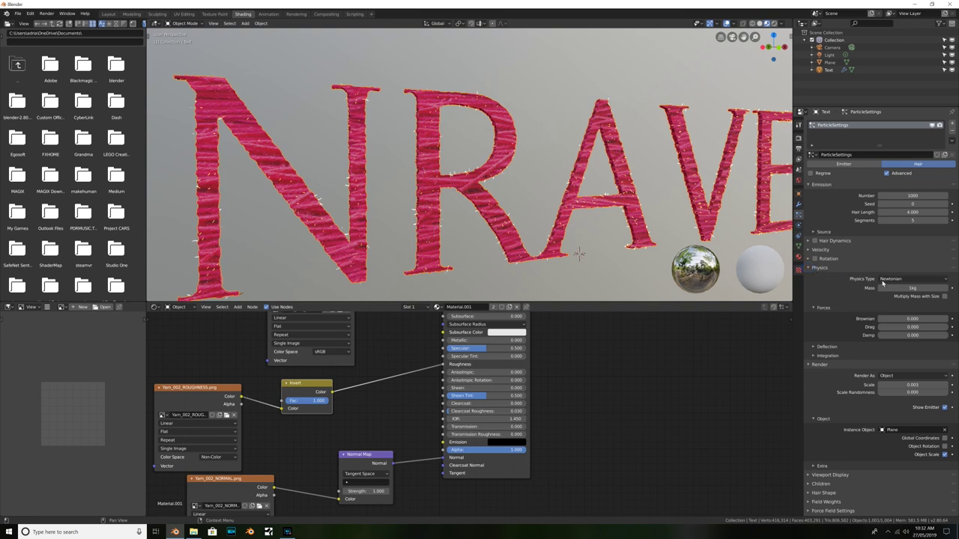
{"action": "left_click", "coordinate": [903, 320]}
{"action": "type", "text": "1"}
{"action": "key", "text": "Return"}
{"action": "middle_click_drag", "start_coordinate": [574, 253], "coordinate": [474, 211]}
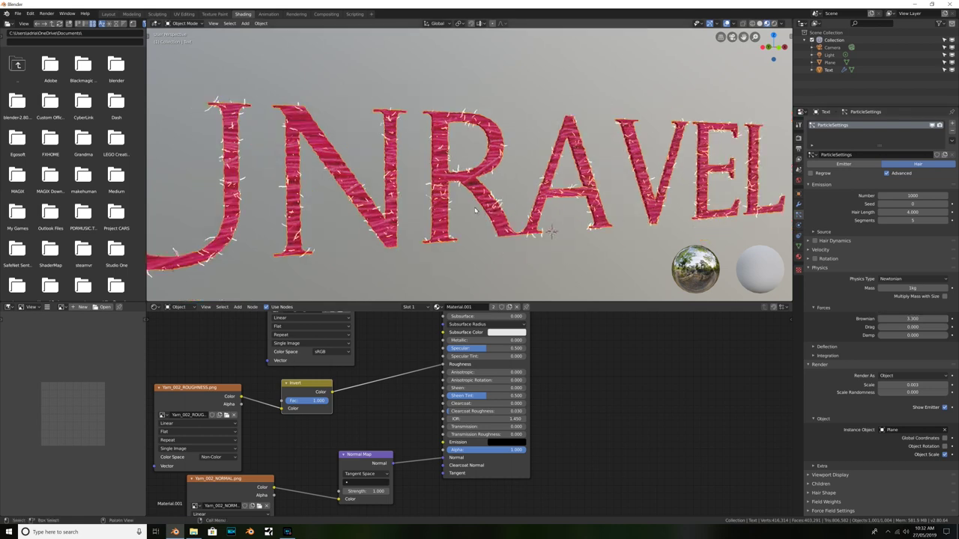
{"action": "middle_click_drag", "start_coordinate": [325, 145], "coordinate": [300, 161]}
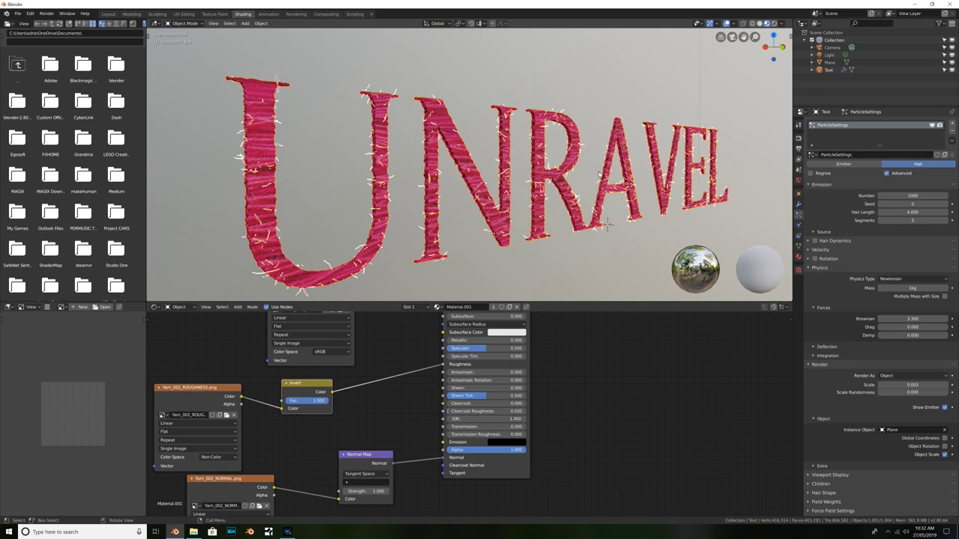
{"action": "middle_click_drag", "start_coordinate": [592, 173], "coordinate": [554, 176]}
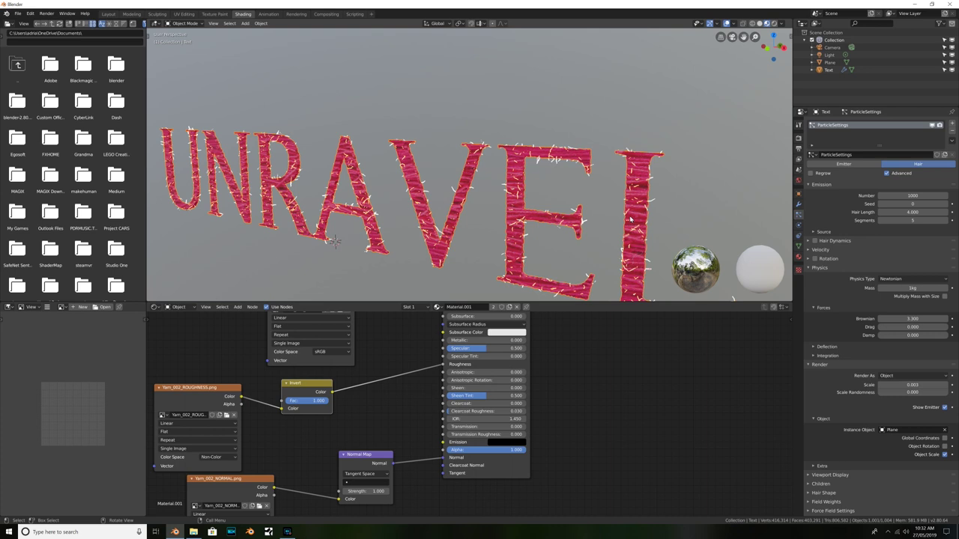
{"action": "middle_click_drag", "start_coordinate": [634, 217], "coordinate": [520, 234]}
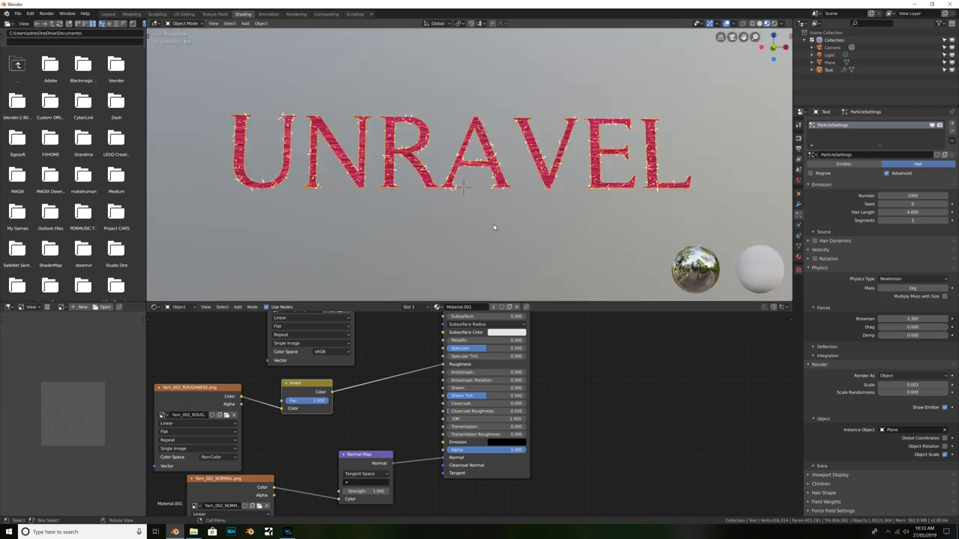
{"action": "left_click", "coordinate": [798, 183]}
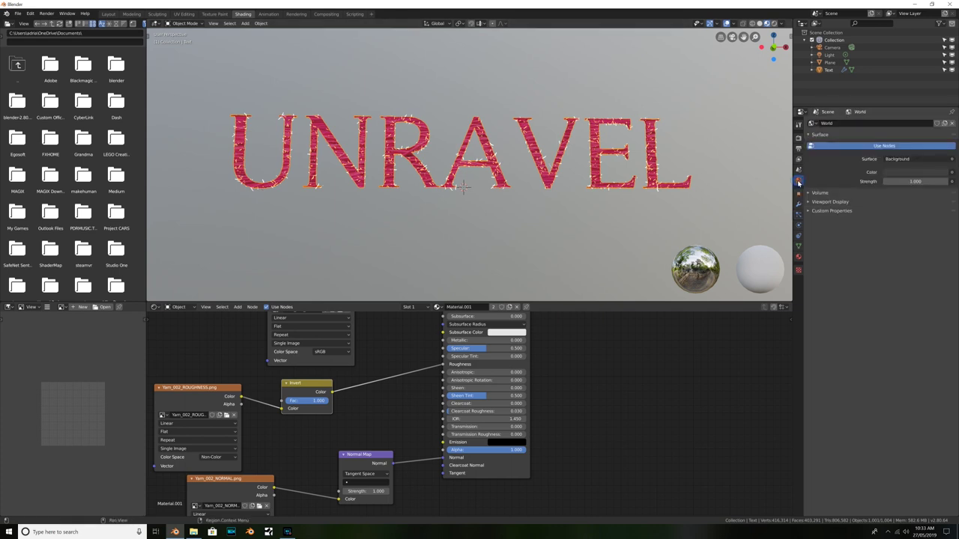
Set the World colour to an Environment Texture using spruit_sunrise_8k.hdr from the HDR folder
{"action": "left_click", "coordinate": [952, 173]}
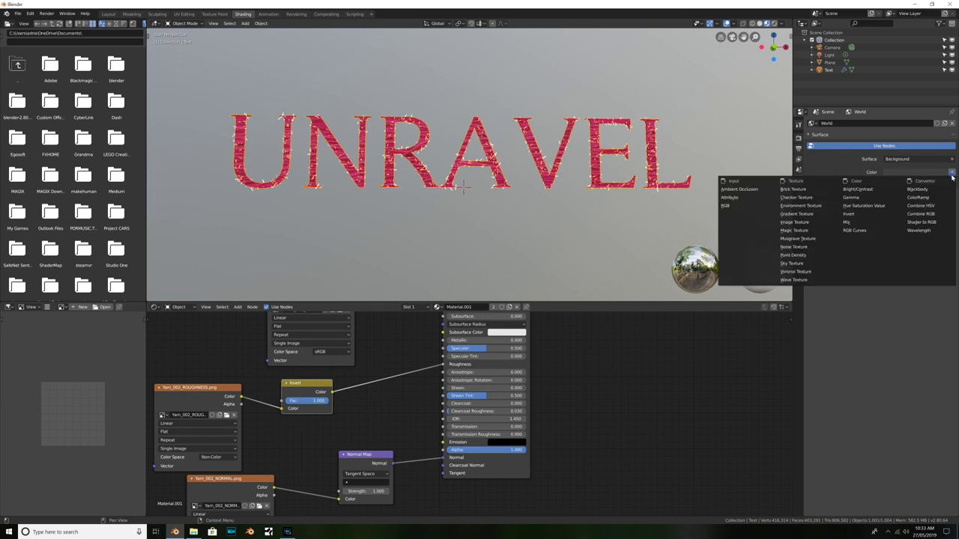
{"action": "left_click", "coordinate": [809, 210]}
{"action": "left_click", "coordinate": [935, 181]}
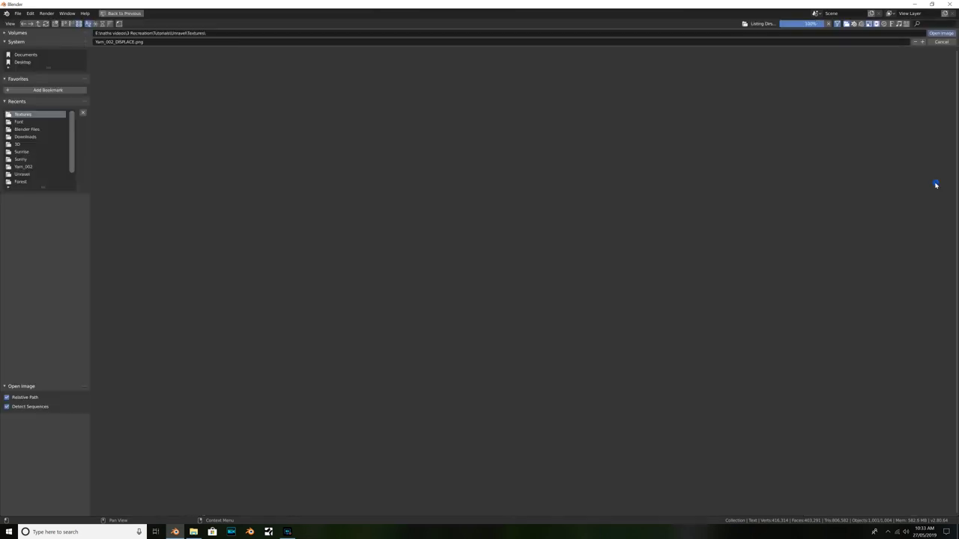
{"action": "left_click", "coordinate": [119, 77]}
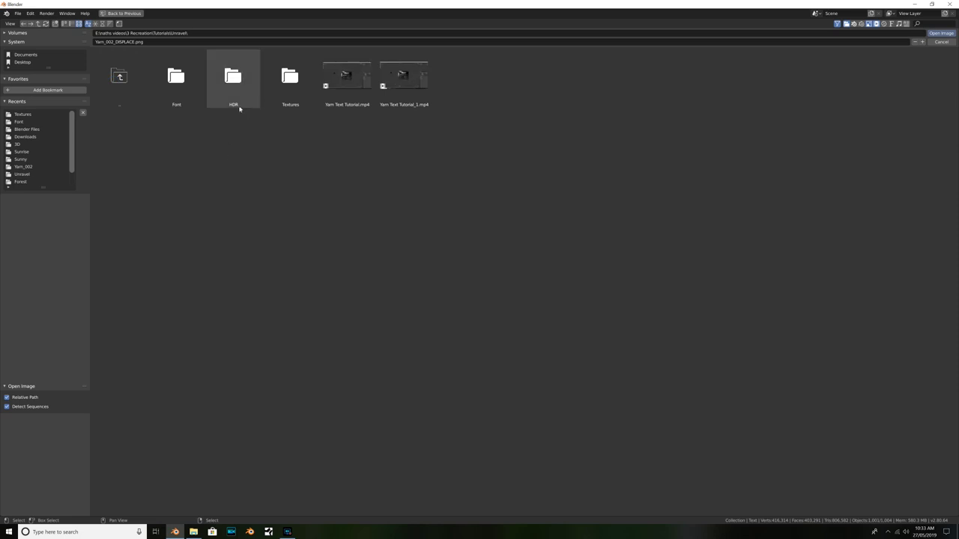
{"action": "left_click", "coordinate": [238, 99]}
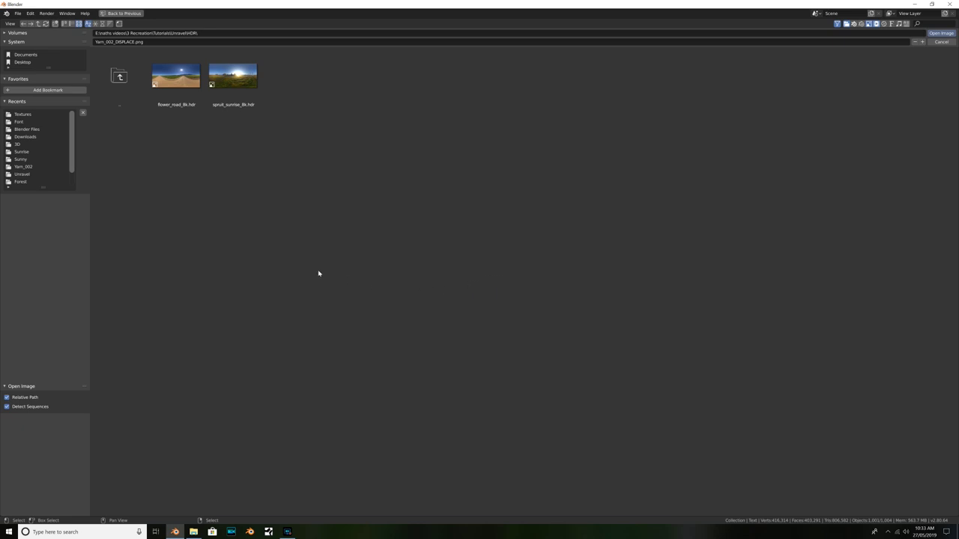
{"action": "double_click", "coordinate": [238, 84]}
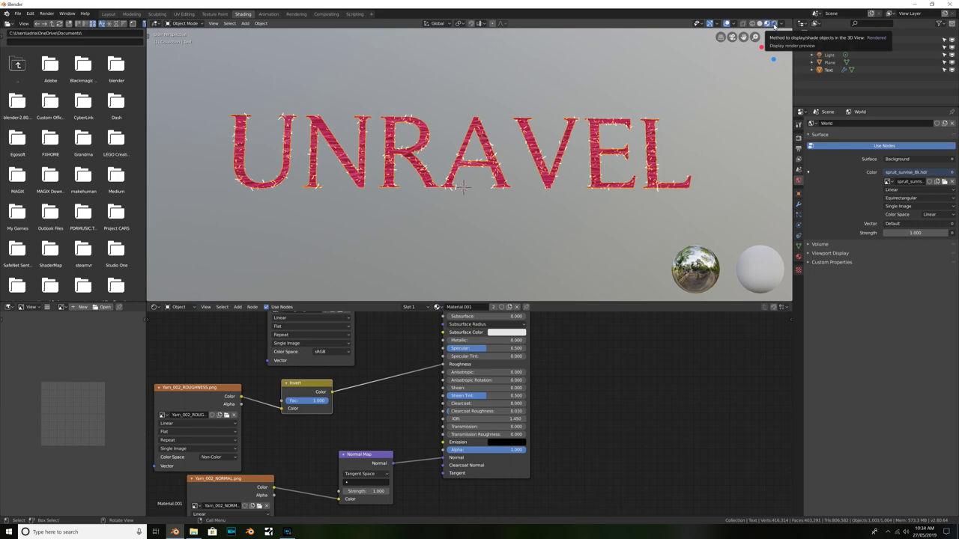
Switch to Rendered shading and orbit to see the sunrise HDR around the yarn text
{"action": "left_click", "coordinate": [774, 25]}
{"action": "mouse_move", "coordinate": [637, 187]}
{"action": "middle_mouse_down"}
{"action": "mouse_move", "coordinate": [652, 192]}
{"action": "mouse_move", "coordinate": [546, 192]}
{"action": "mouse_move", "coordinate": [487, 174]}
{"action": "middle_mouse_up"}
{"action": "middle_click_drag", "start_coordinate": [611, 171], "coordinate": [622, 127]}
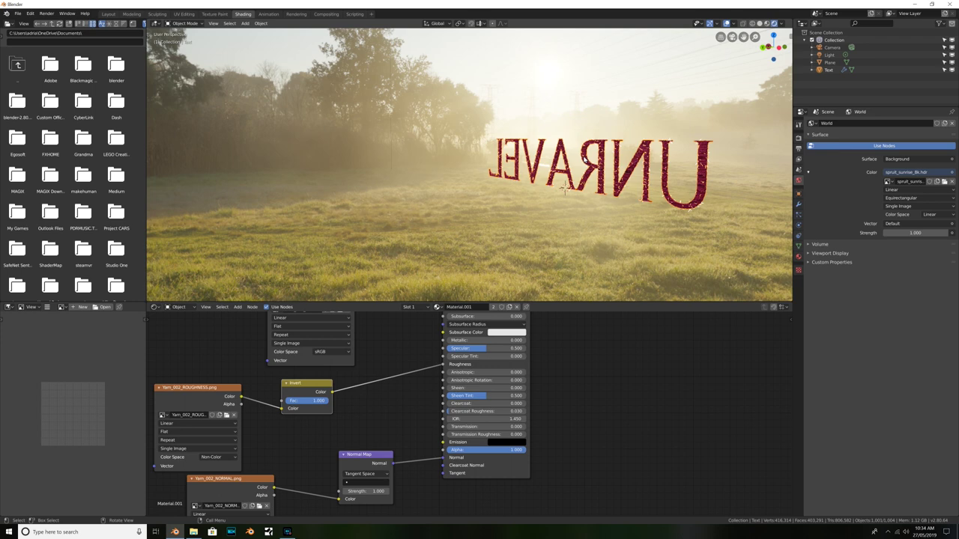
{"action": "left_click", "coordinate": [193, 308]}
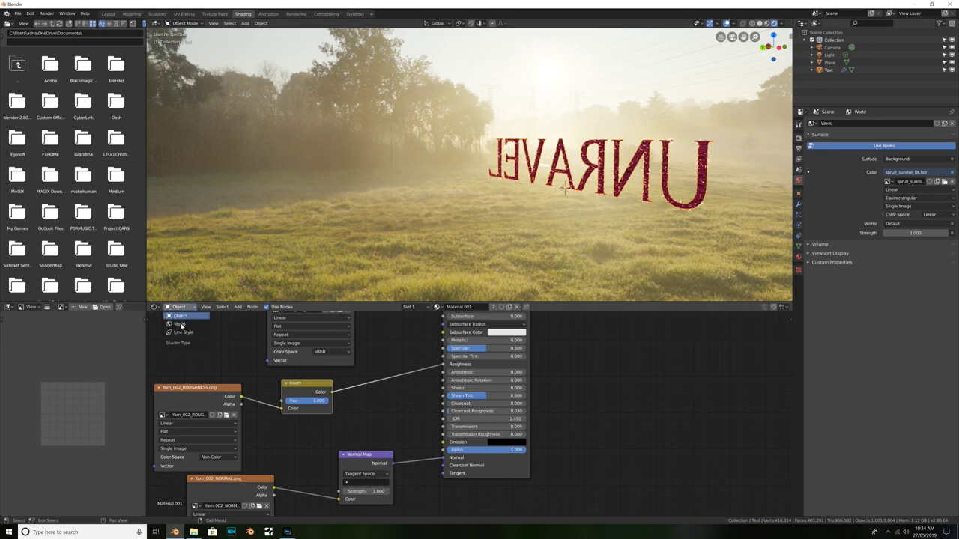
In the World node tree, add a Mapping node left of the environment texture
{"action": "left_click", "coordinate": [182, 328]}
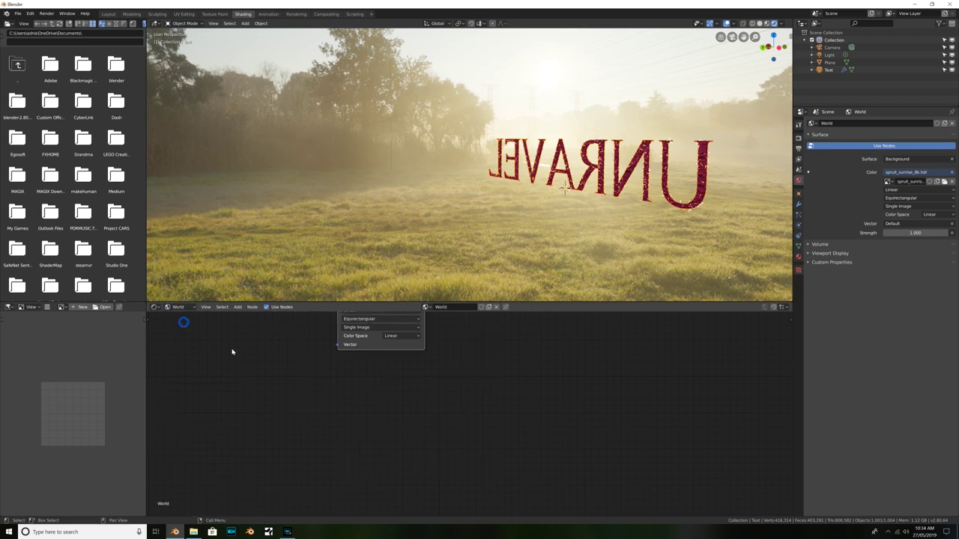
{"action": "key", "text": "Home"}
{"action": "middle_click_drag", "start_coordinate": [249, 428], "coordinate": [492, 413]}
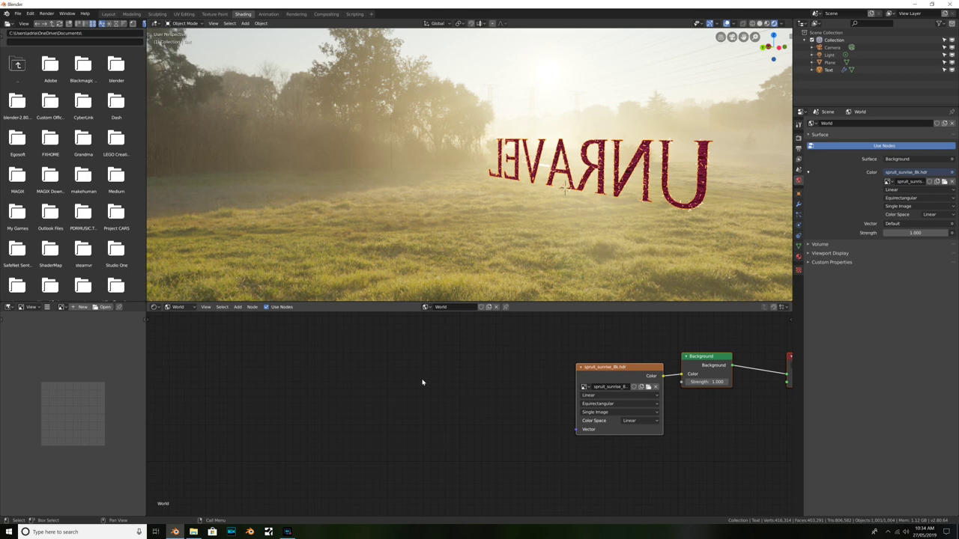
{"action": "key", "text": "shift+a"}
{"action": "left_click", "coordinate": [361, 366]}
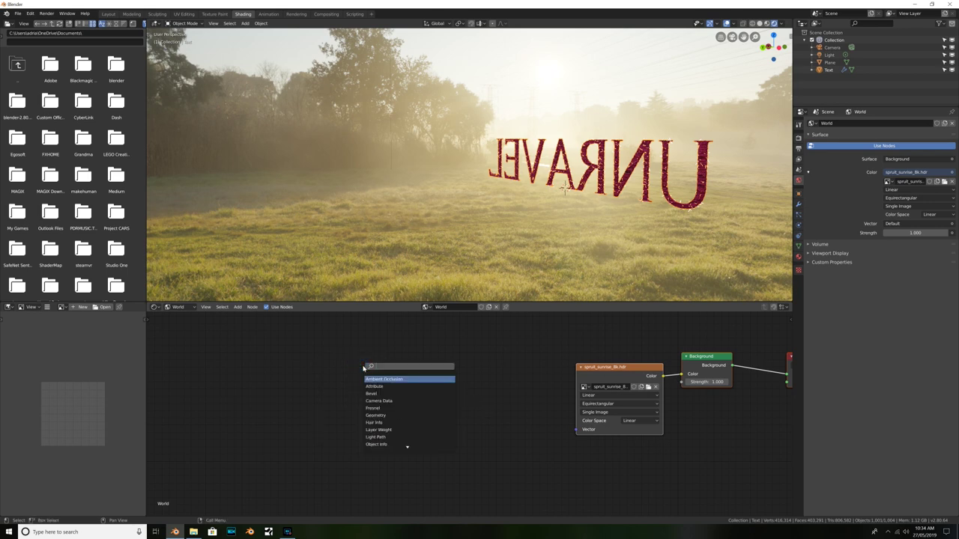
{"action": "type", "text": "mapp"}
{"action": "key", "text": "Return"}
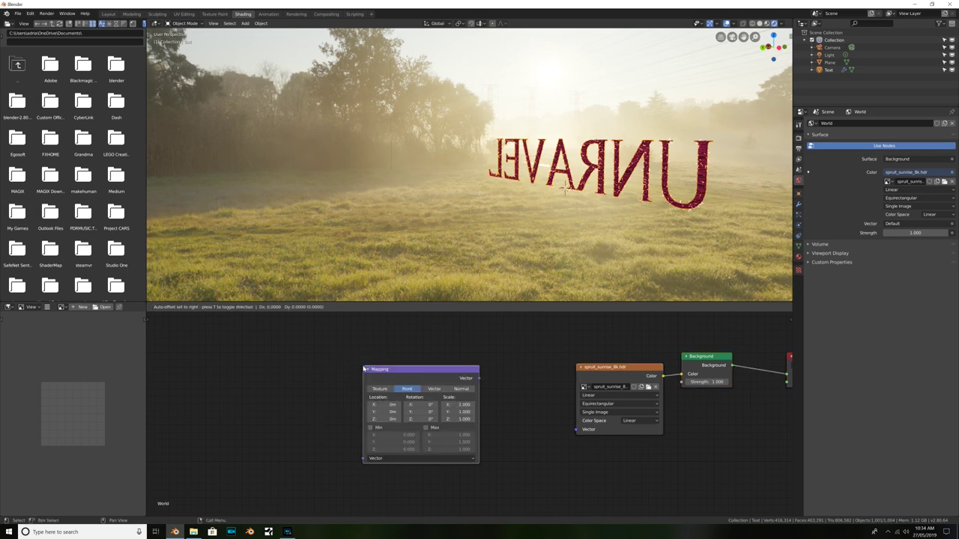
{"action": "left_click", "coordinate": [363, 369]}
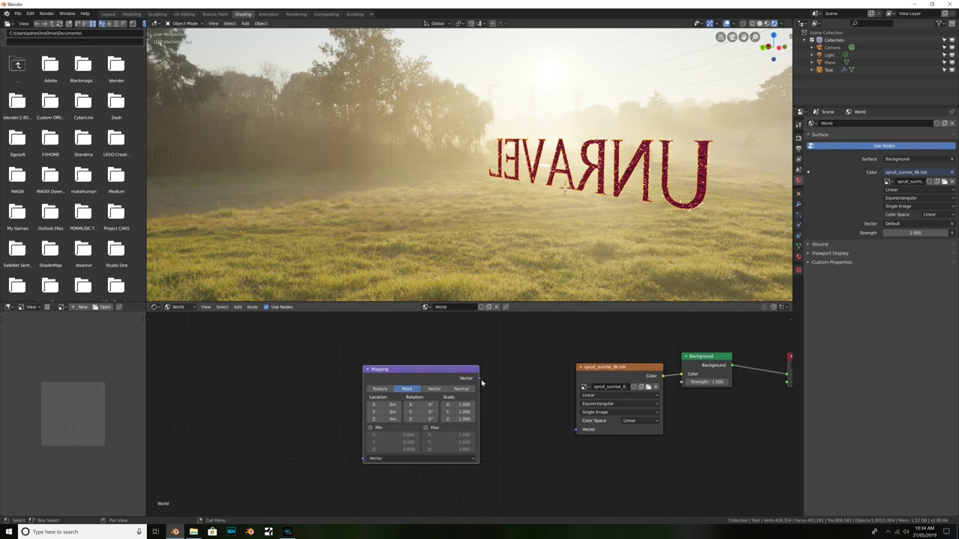
Link Texture Coordinate Generated → Mapping → Vector, and rotate the HDR 88.2° around Z
{"action": "left_click_drag", "start_coordinate": [479, 378], "coordinate": [577, 430]}
{"action": "key", "text": "shift+a"}
{"action": "left_click", "coordinate": [231, 360]}
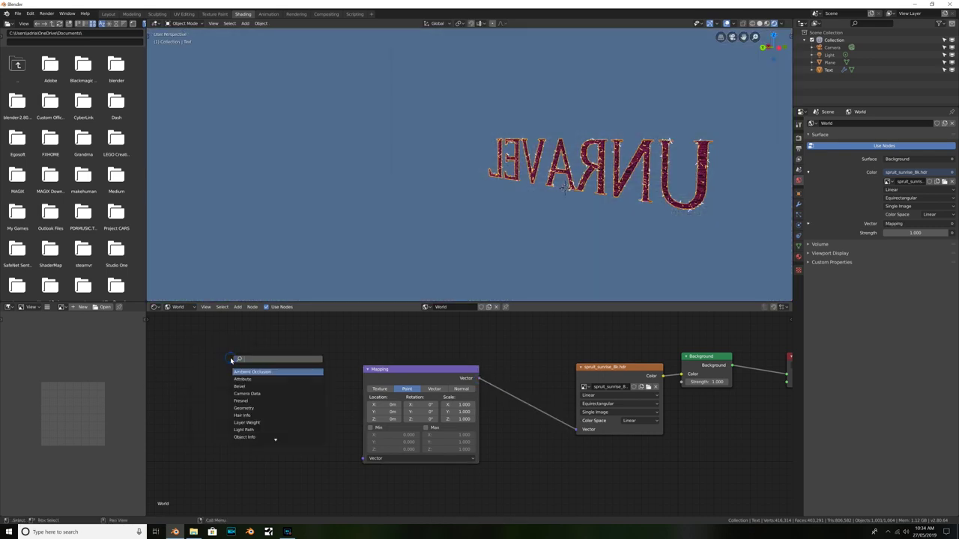
{"action": "type", "text": "texture coordinate"}
{"action": "key", "text": "Return"}
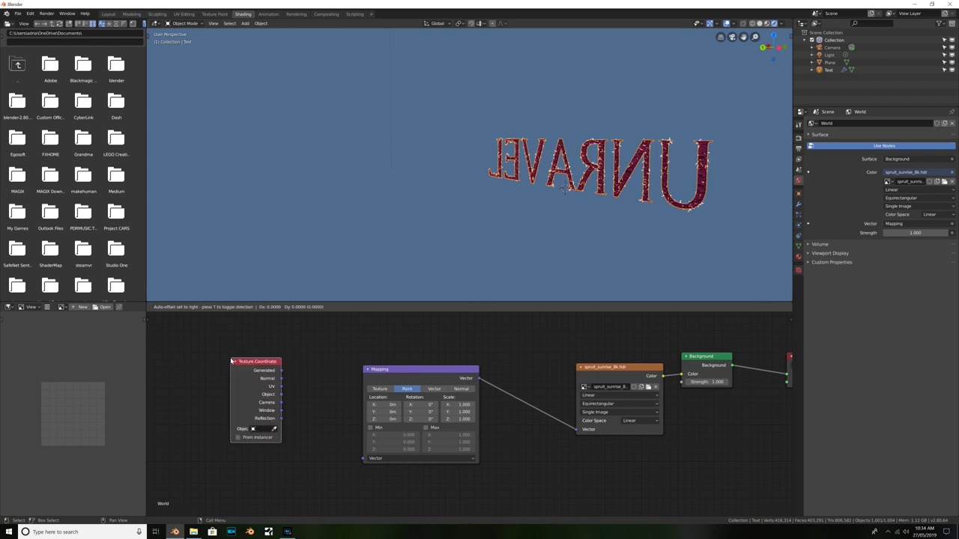
{"action": "left_click", "coordinate": [232, 360]}
{"action": "left_click_drag", "start_coordinate": [282, 371], "coordinate": [364, 459]}
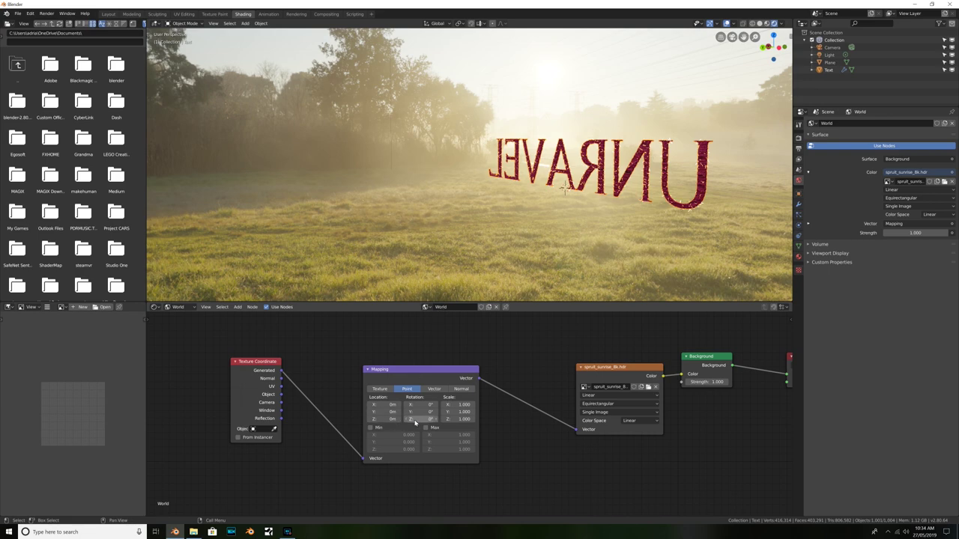
{"action": "left_click_drag", "start_coordinate": [415, 423], "coordinate": [344, 422]}
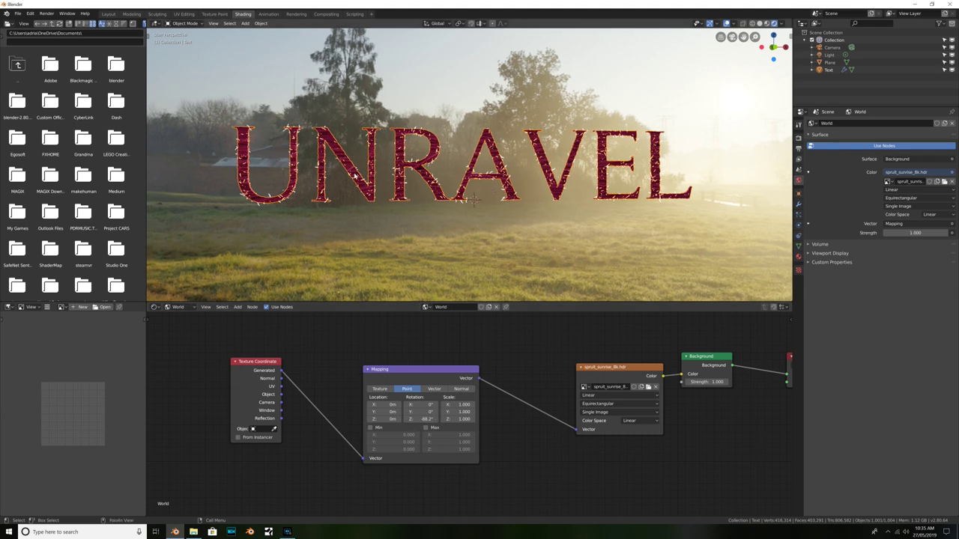
{"action": "key", "text": "KP_0"}
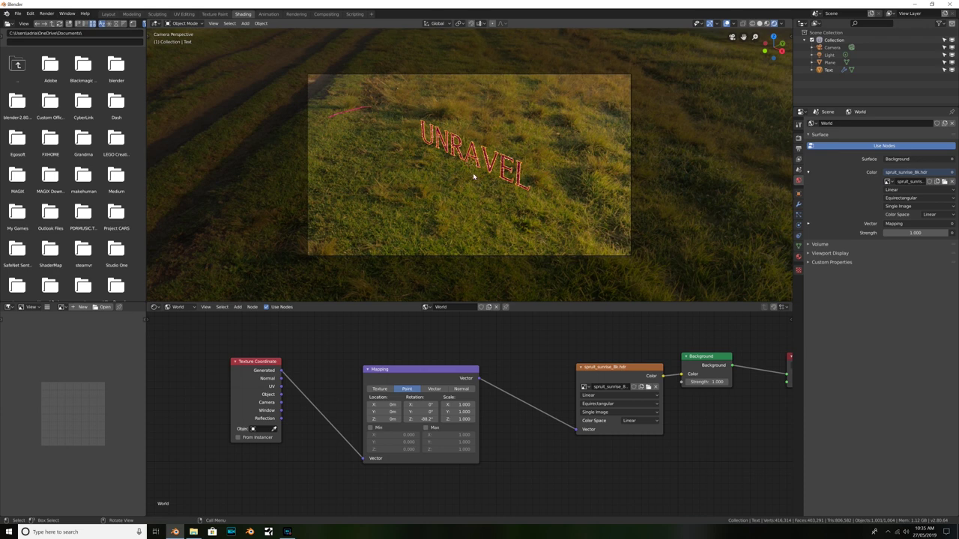
Enable Lock Camera to View and swing the camera to face UNRAVEL head-on
{"action": "key", "text": "n"}
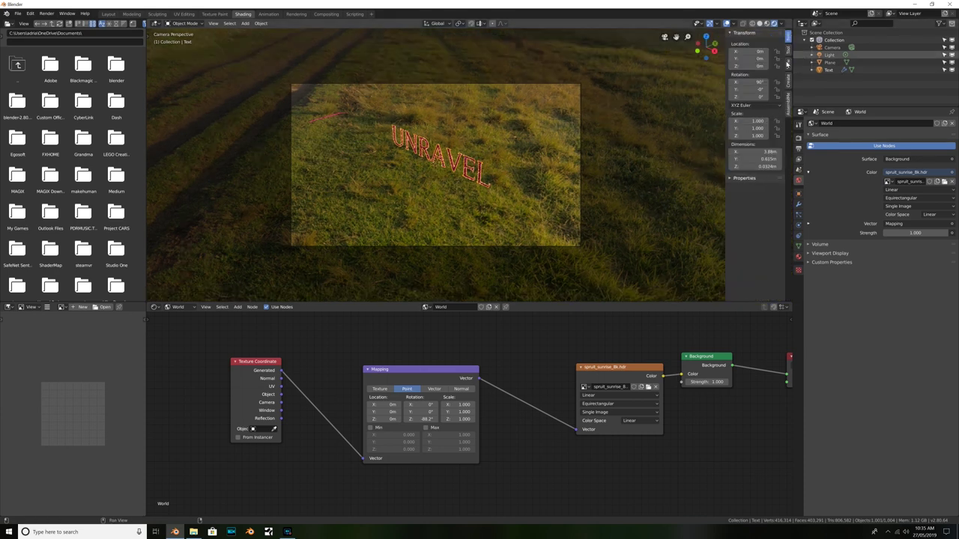
{"action": "left_click", "coordinate": [787, 64]}
{"action": "left_click", "coordinate": [778, 125]}
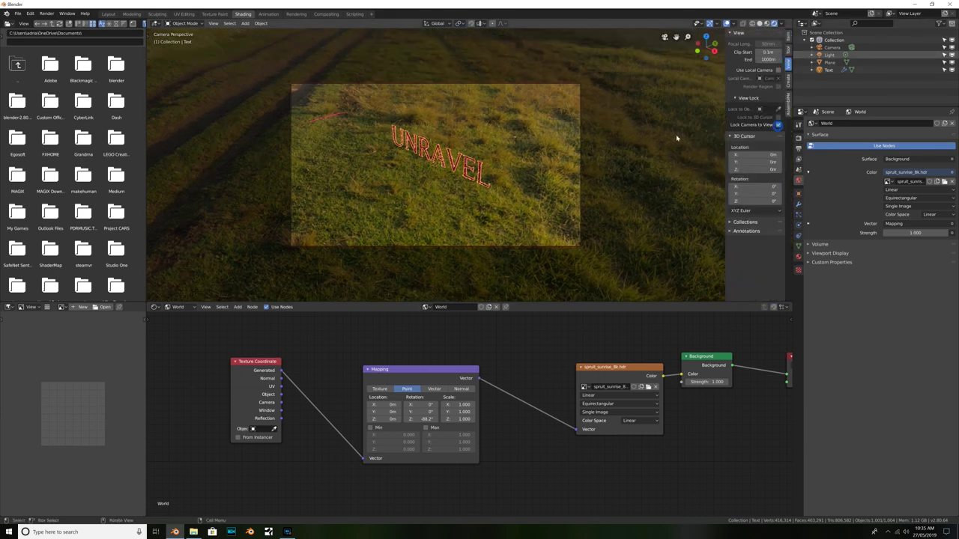
{"action": "key", "text": "n"}
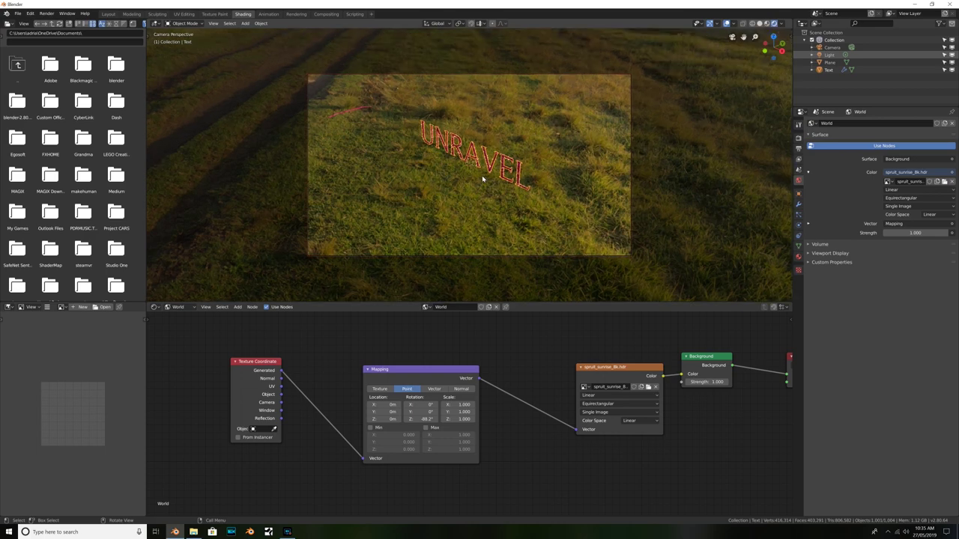
{"action": "middle_click_drag", "start_coordinate": [479, 160], "coordinate": [505, 167]}
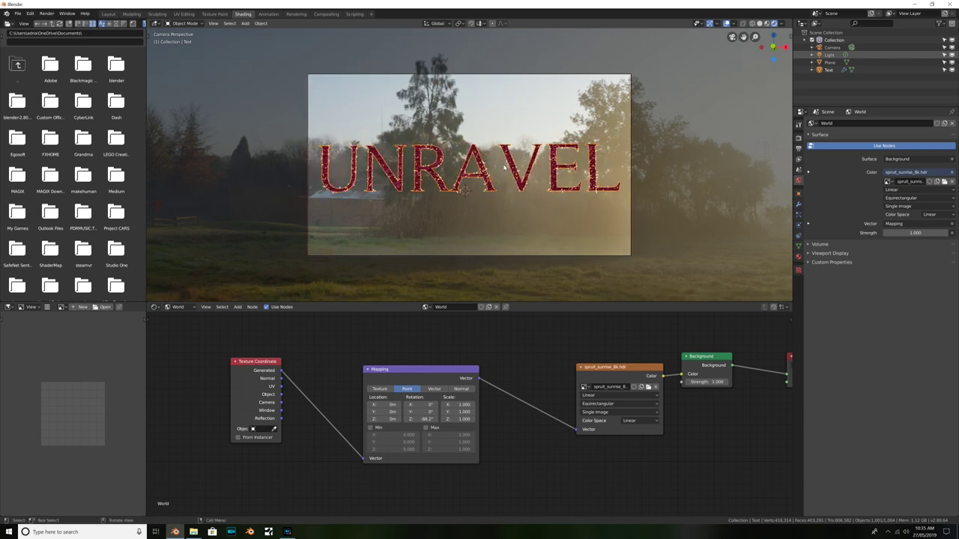
{"action": "key", "text": "KP_0"}
{"action": "key", "text": "KP_1"}
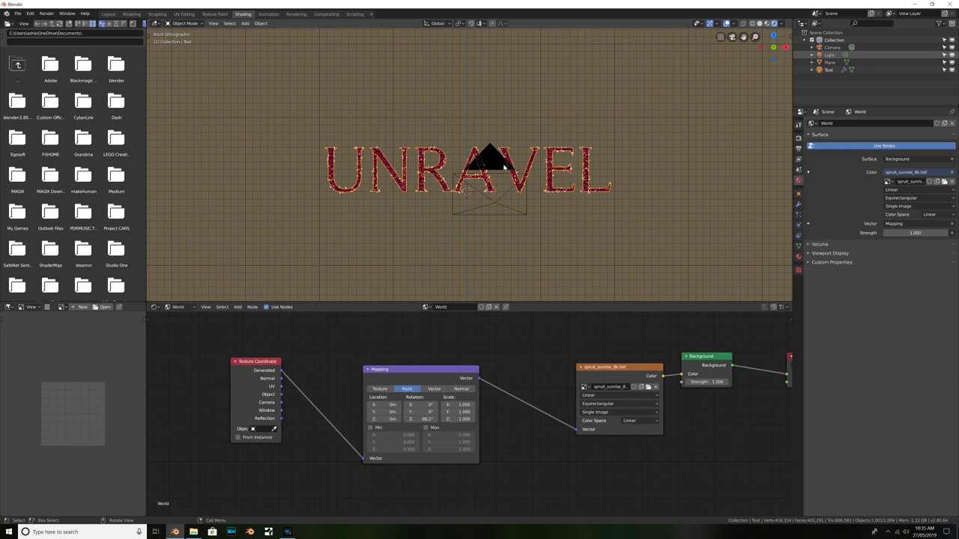
{"action": "key", "text": "KP_0"}
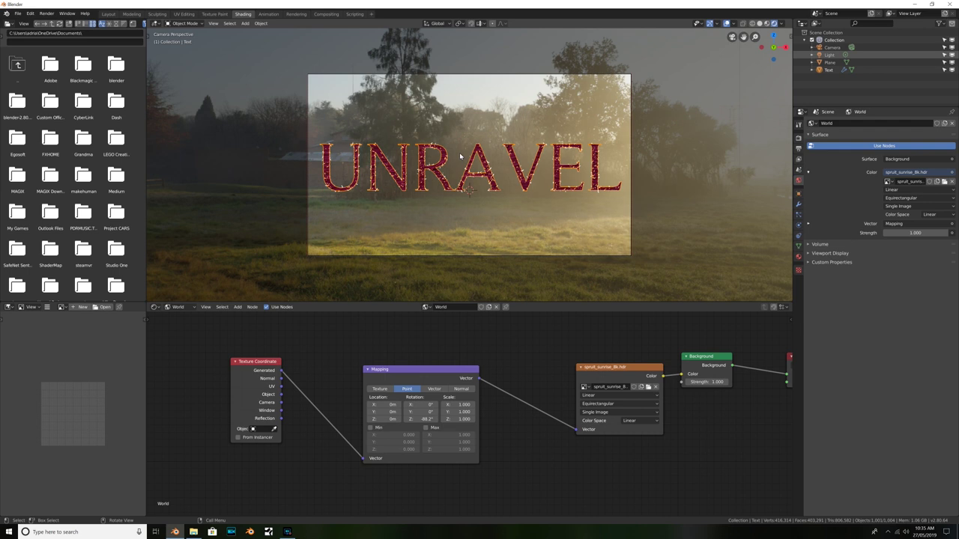
Switch the render engine to Cycles using the GPU Compute device
{"action": "left_click", "coordinate": [799, 138]}
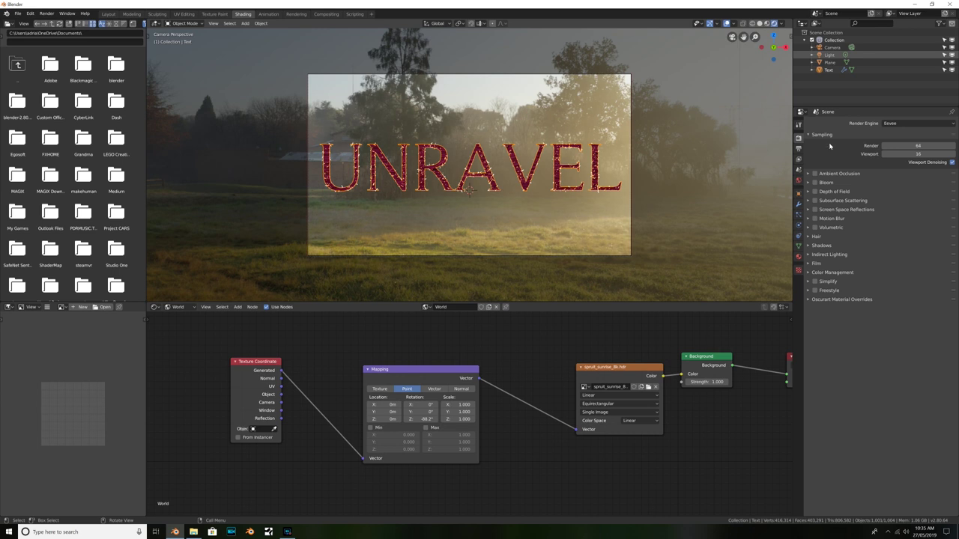
{"action": "left_click", "coordinate": [899, 123]}
{"action": "left_click", "coordinate": [894, 152]}
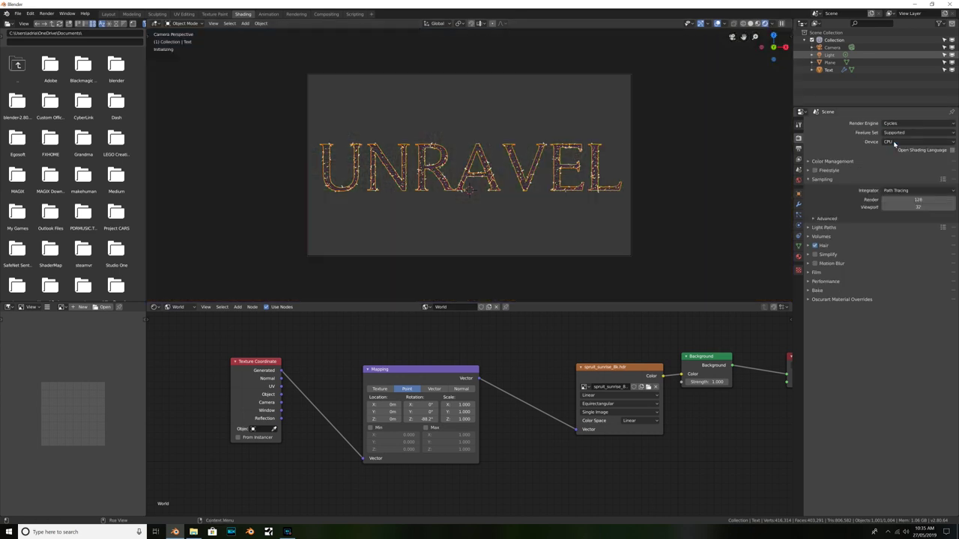
{"action": "left_click", "coordinate": [894, 142]}
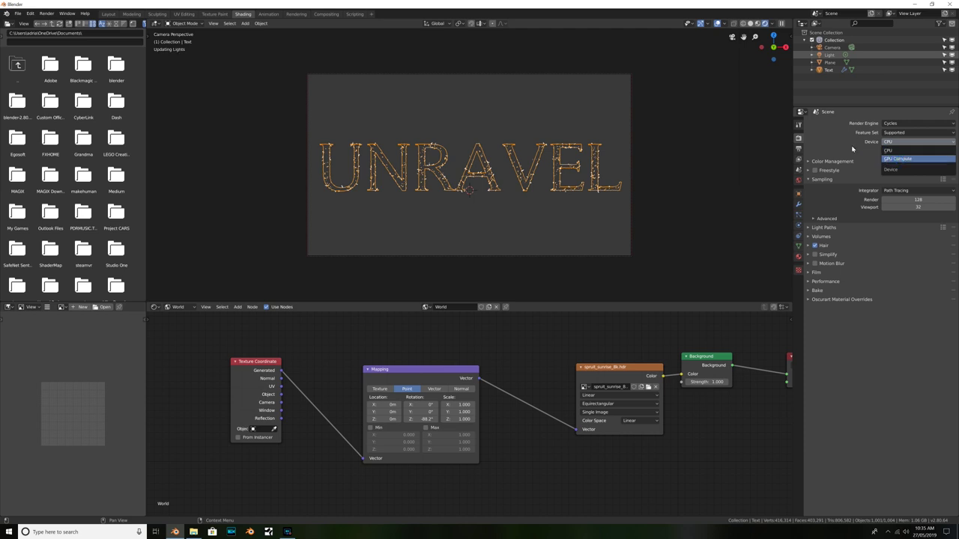
{"action": "key", "text": "Return"}
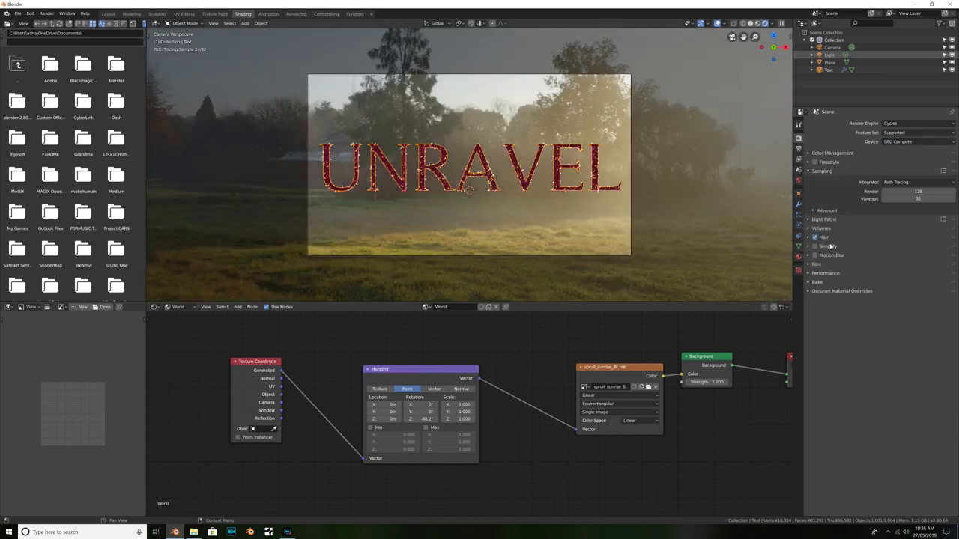
Set the hair particle count to 100 and make the Film background transparent
{"action": "left_click", "coordinate": [798, 215]}
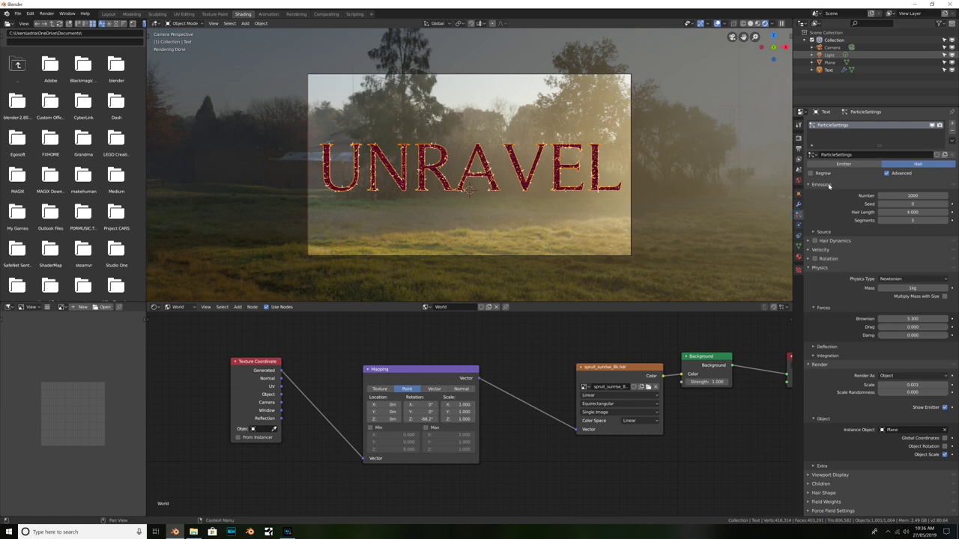
{"action": "left_click", "coordinate": [892, 196]}
{"action": "type", "text": "100"}
{"action": "left_click", "coordinate": [798, 137]}
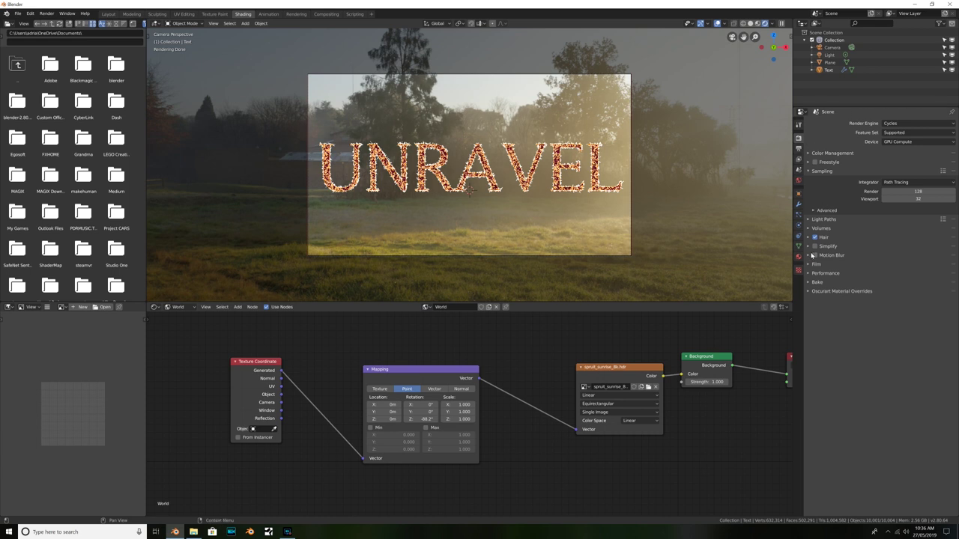
{"action": "left_click", "coordinate": [811, 265]}
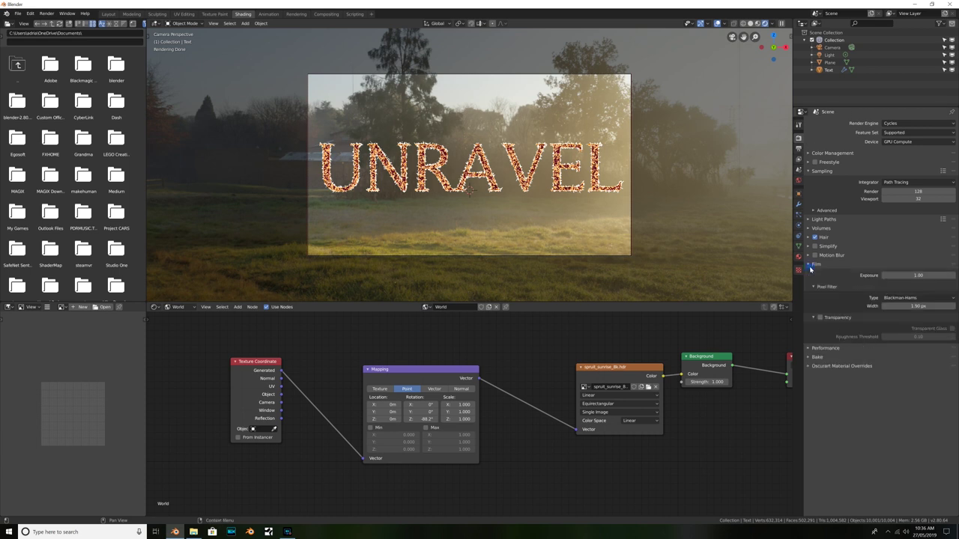
{"action": "left_click", "coordinate": [819, 318]}
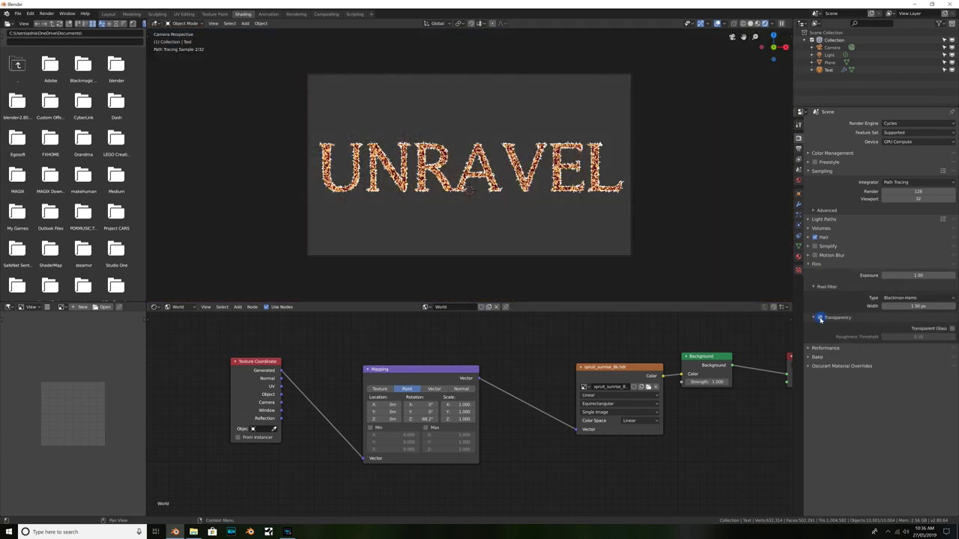
Set Performance tile size X and Y to 256, then glance at View Layer settings
{"action": "left_click", "coordinate": [830, 349]}
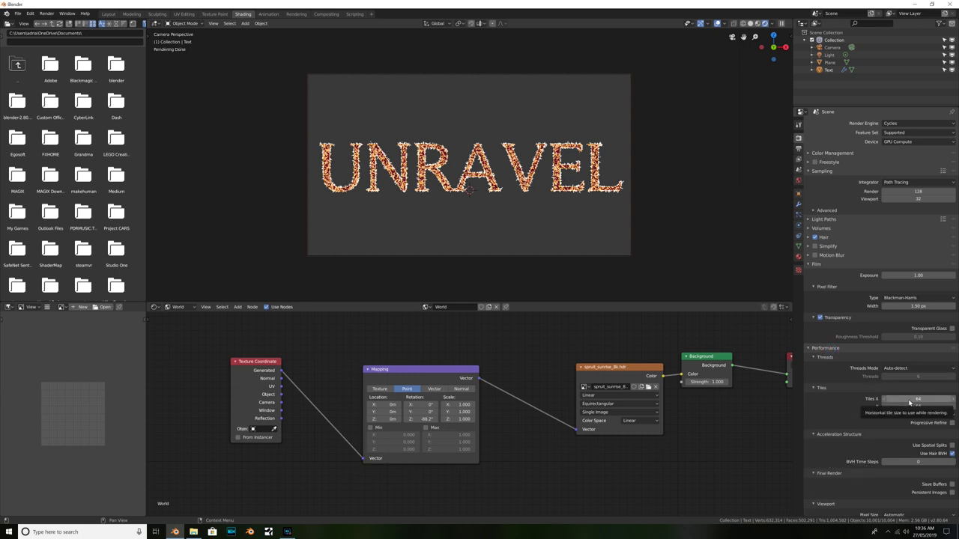
{"action": "left_click", "coordinate": [910, 402]}
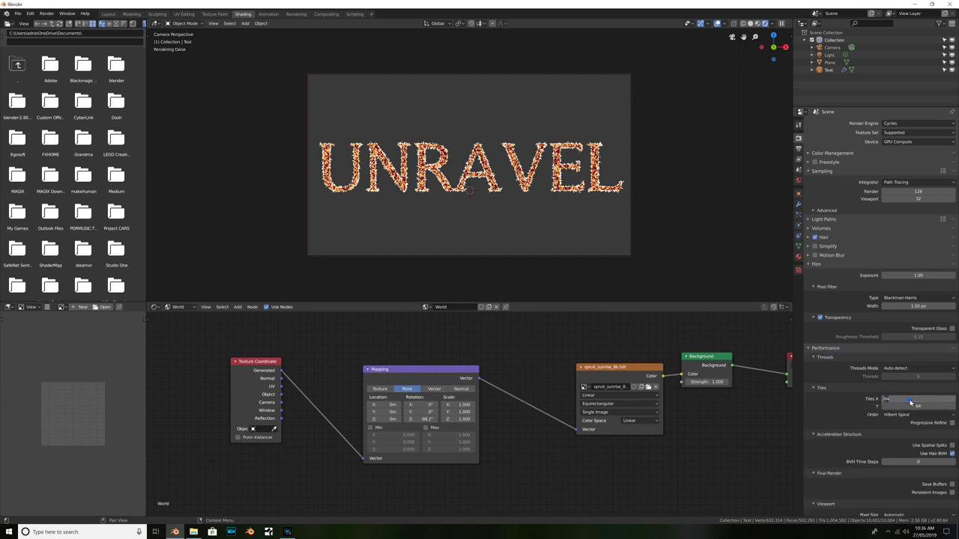
{"action": "type", "text": "256"}
{"action": "key", "text": "Return"}
{"action": "left_click", "coordinate": [908, 409]}
{"action": "type", "text": "25"}
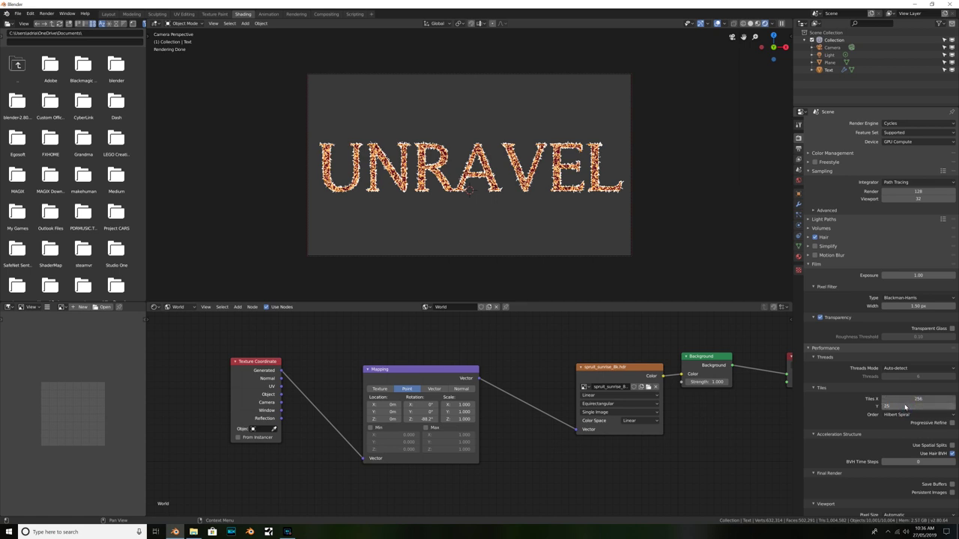
{"action": "key", "text": "Return"}
{"action": "left_click", "coordinate": [799, 159]}
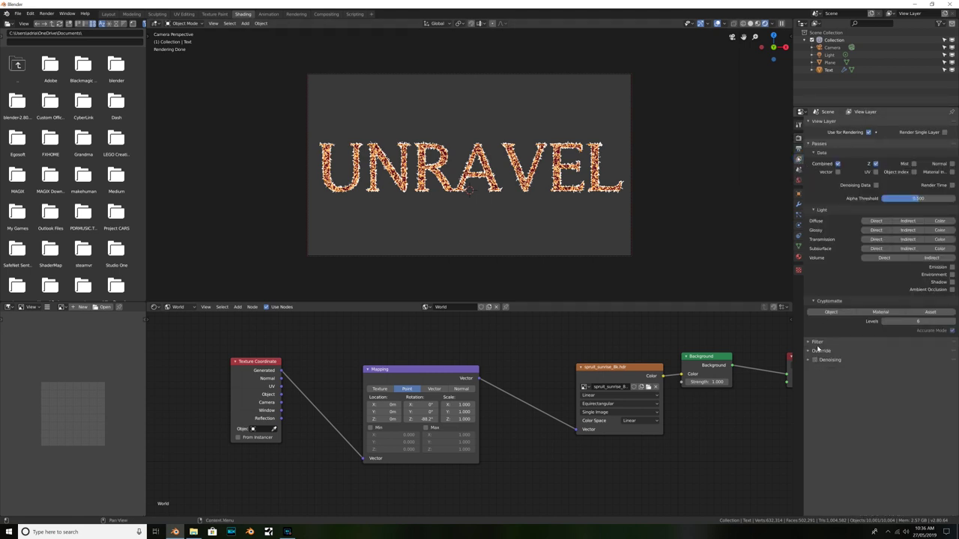
{"action": "left_click", "coordinate": [798, 138]}
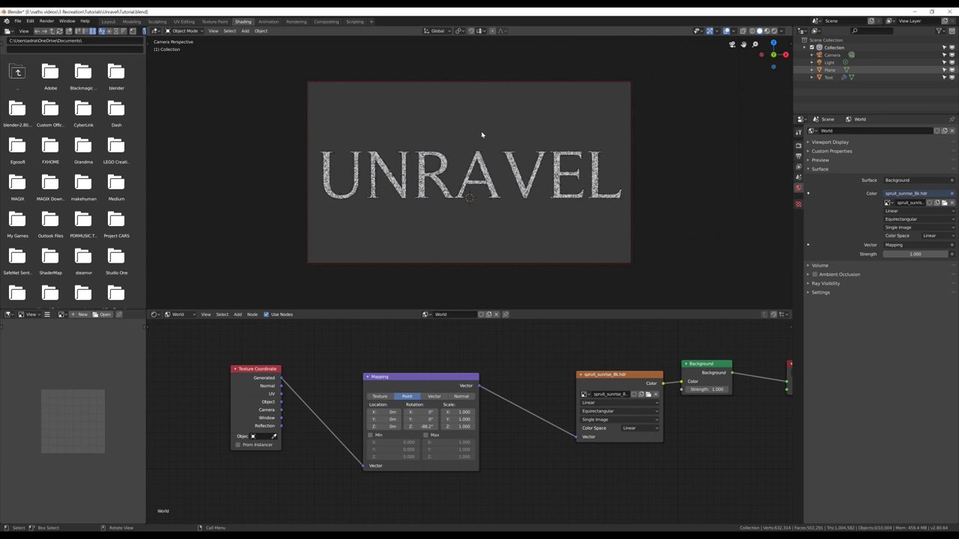
Add a spot light and move it 0.96 m up, 0.18 m along Y, 0.103 m along X
{"action": "key", "text": "shift"}
{"action": "key", "text": "shift+a"}
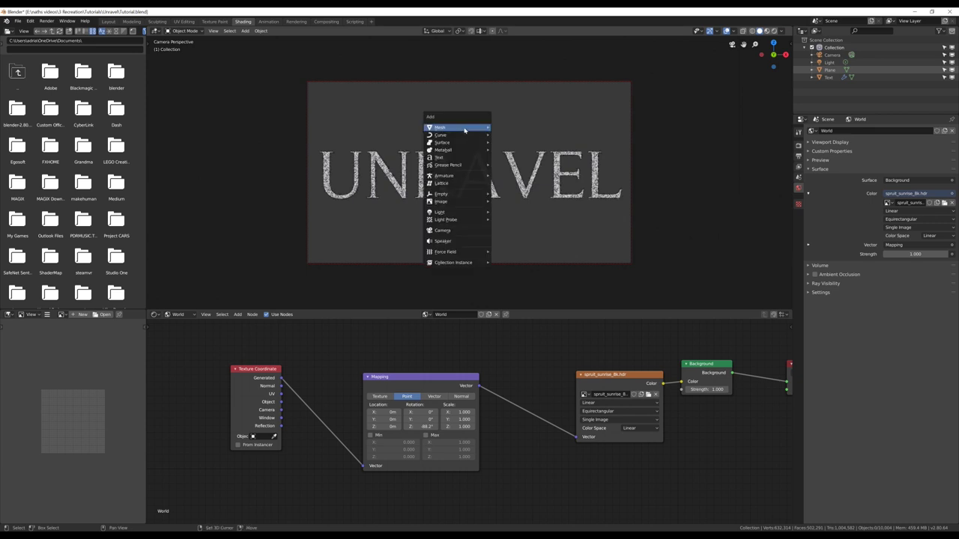
{"action": "mouse_move", "coordinate": [451, 216]}
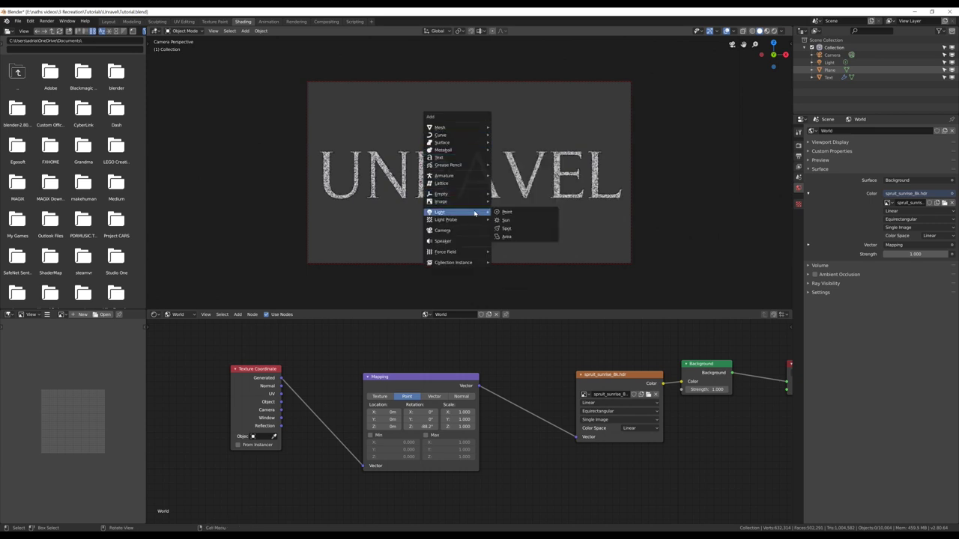
{"action": "left_click", "coordinate": [511, 233]}
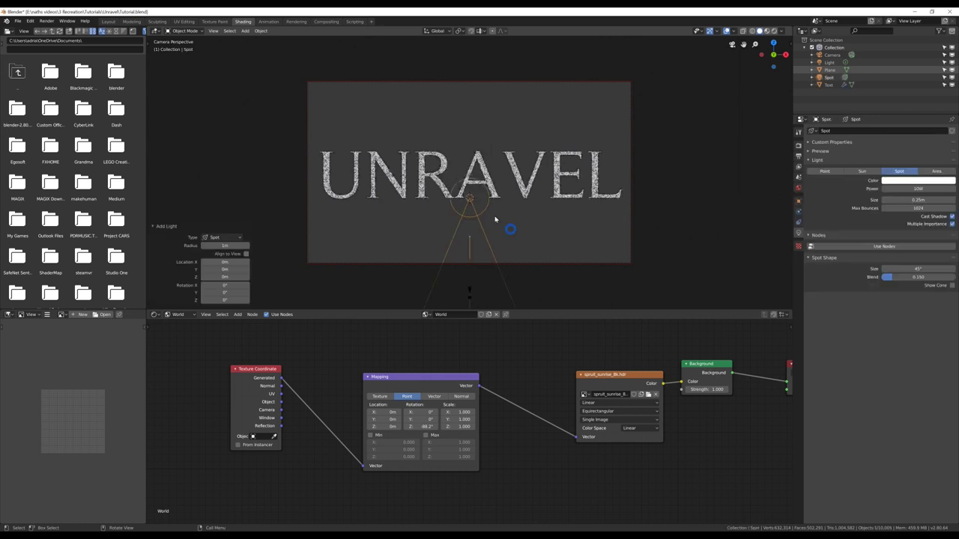
{"action": "key", "text": "g"}
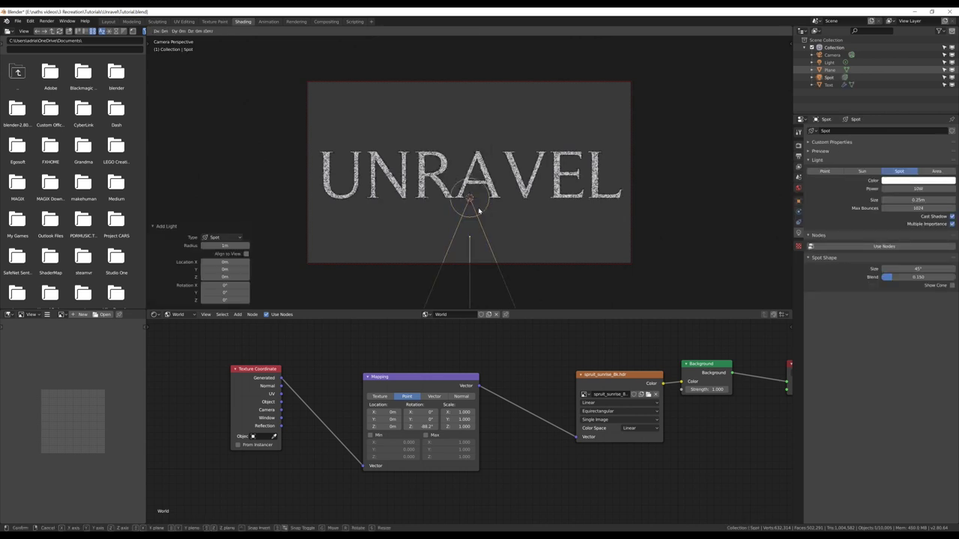
{"action": "key", "text": "z"}
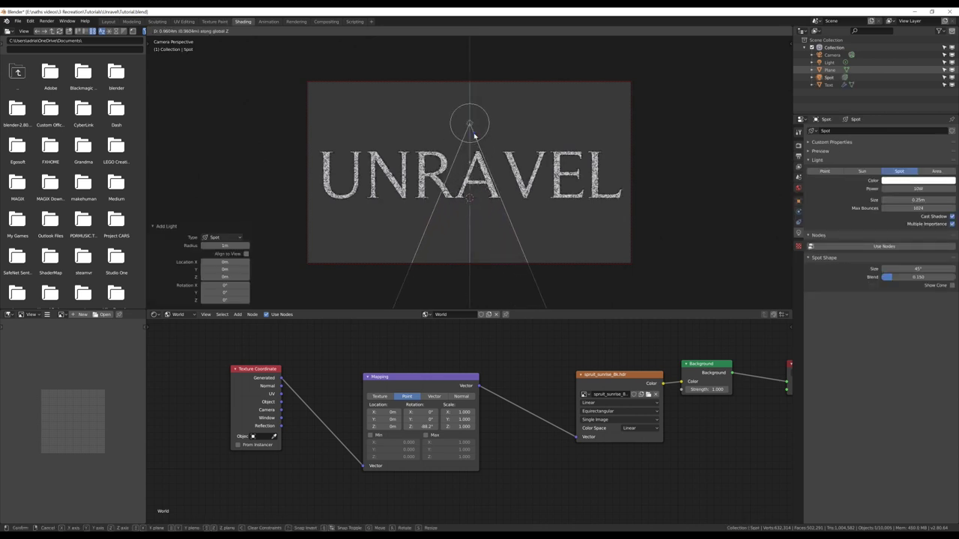
{"action": "left_click", "coordinate": [472, 139]}
{"action": "key", "text": "g"}
{"action": "key", "text": "y"}
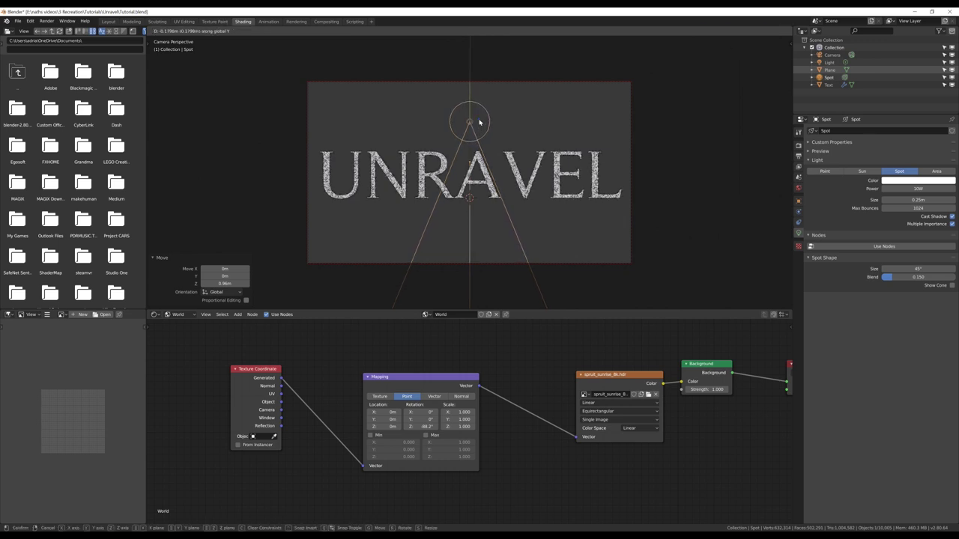
{"action": "left_click", "coordinate": [480, 121]}
{"action": "key", "text": "g"}
{"action": "key", "text": "x"}
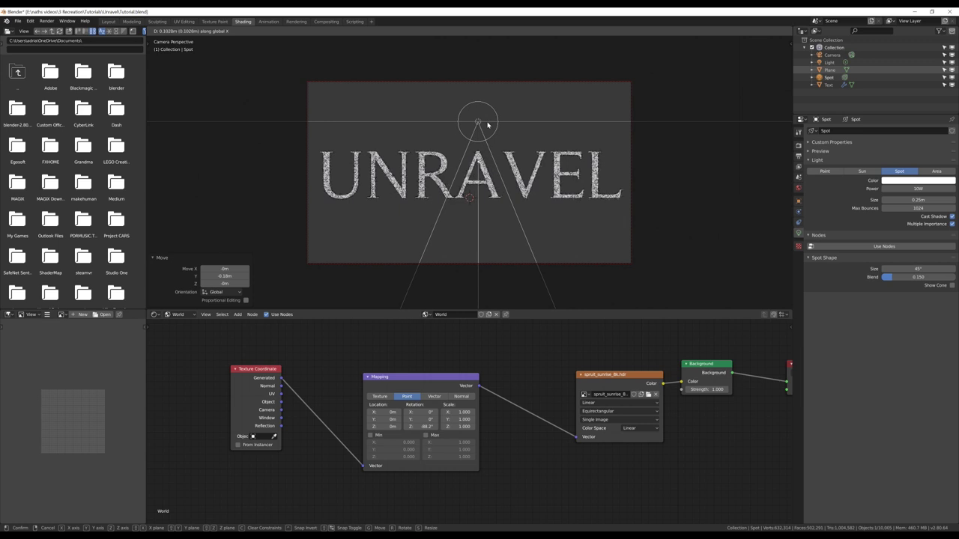
{"action": "left_click", "coordinate": [487, 124]}
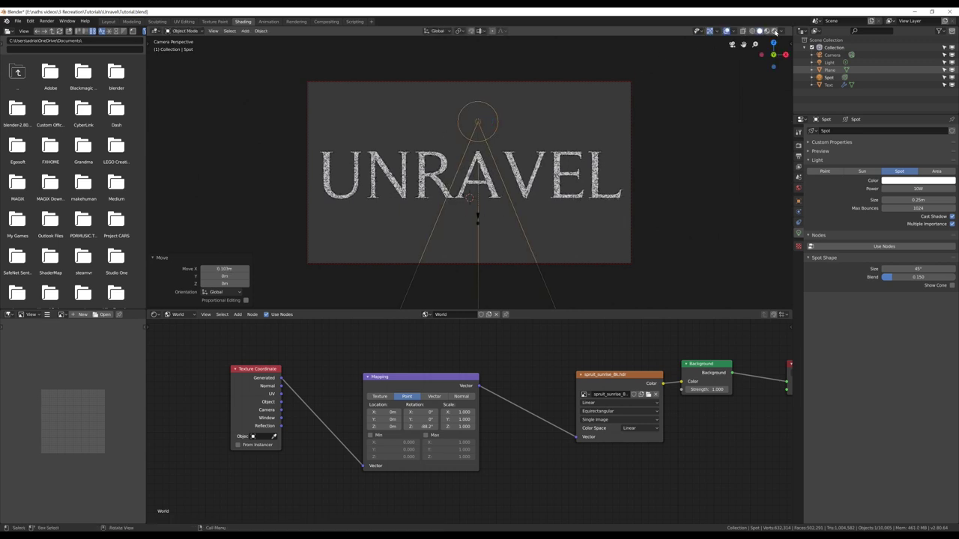
Turn on Rendered shading and duplicate the spot light along X into a row of ten
{"action": "left_click", "coordinate": [775, 31]}
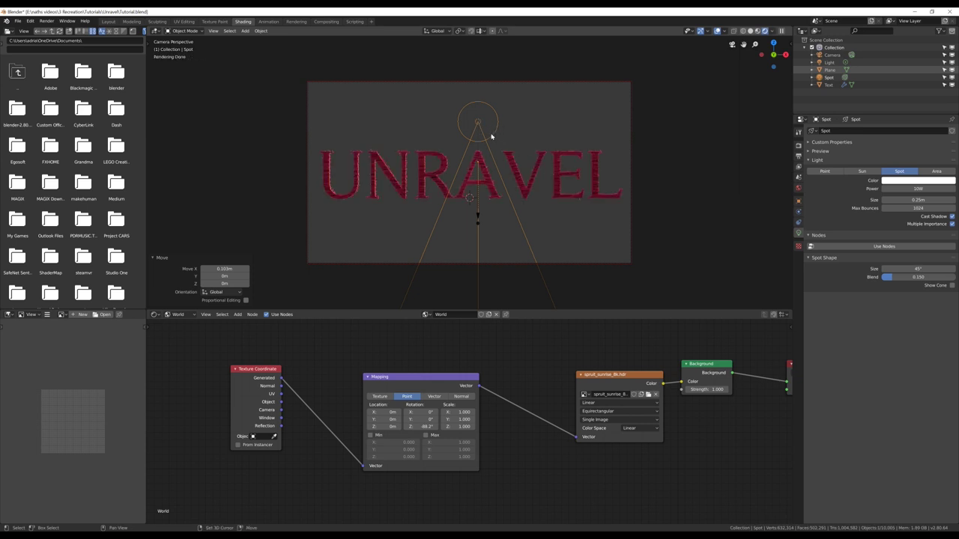
{"action": "key", "text": "shift+d"}
{"action": "left_click", "coordinate": [505, 134]}
{"action": "key", "text": "shift+d"}
{"action": "left_click", "coordinate": [520, 141]}
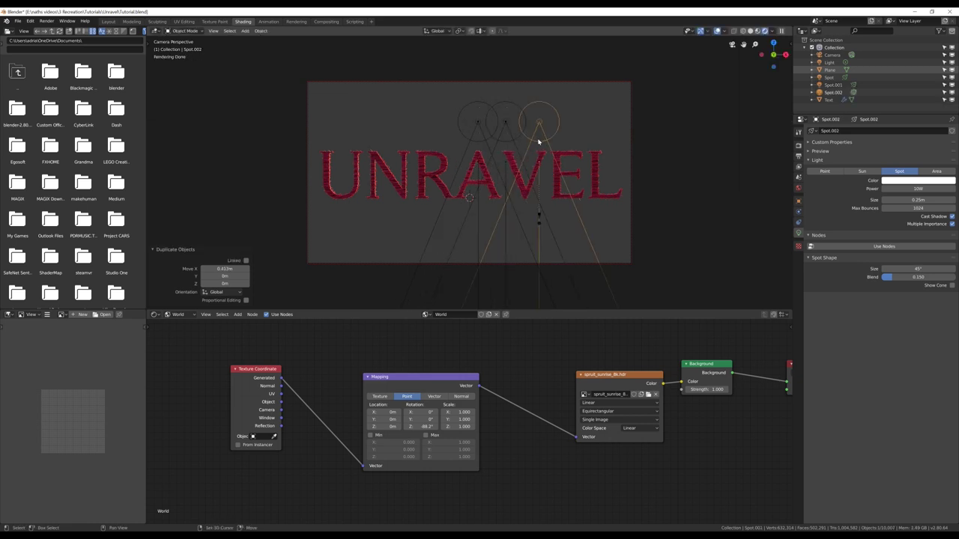
{"action": "key", "text": "shift+d"}
{"action": "key", "text": "x"}
{"action": "left_click", "coordinate": [567, 139]}
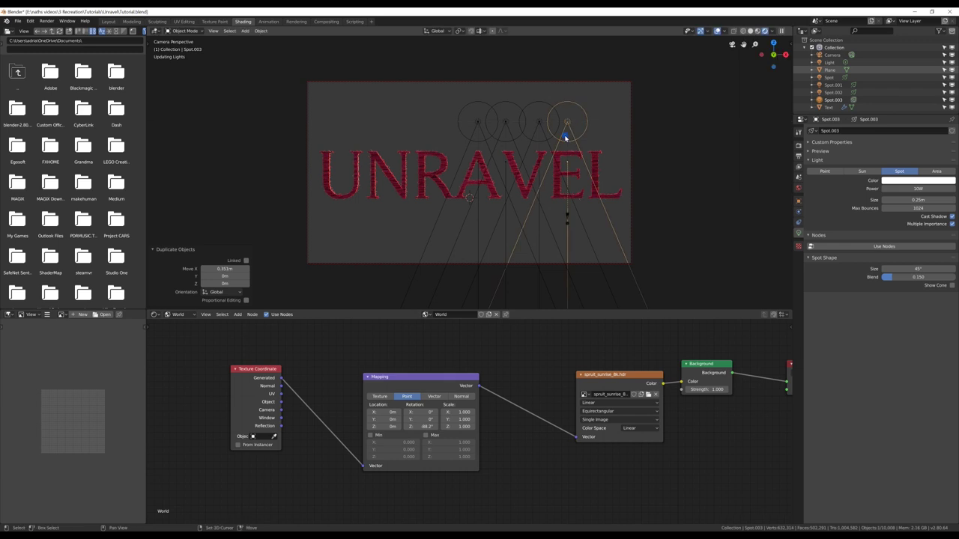
{"action": "key", "text": "shift+d"}
{"action": "key", "text": "x"}
{"action": "left_click", "coordinate": [595, 139]}
{"action": "key", "text": "shift+d"}
{"action": "key", "text": "x"}
{"action": "left_click", "coordinate": [427, 153]}
{"action": "key", "text": "shift+d"}
{"action": "key", "text": "x"}
{"action": "left_click", "coordinate": [398, 154]}
{"action": "key", "text": "shift+d"}
{"action": "key", "text": "x"}
{"action": "left_click", "coordinate": [383, 153]}
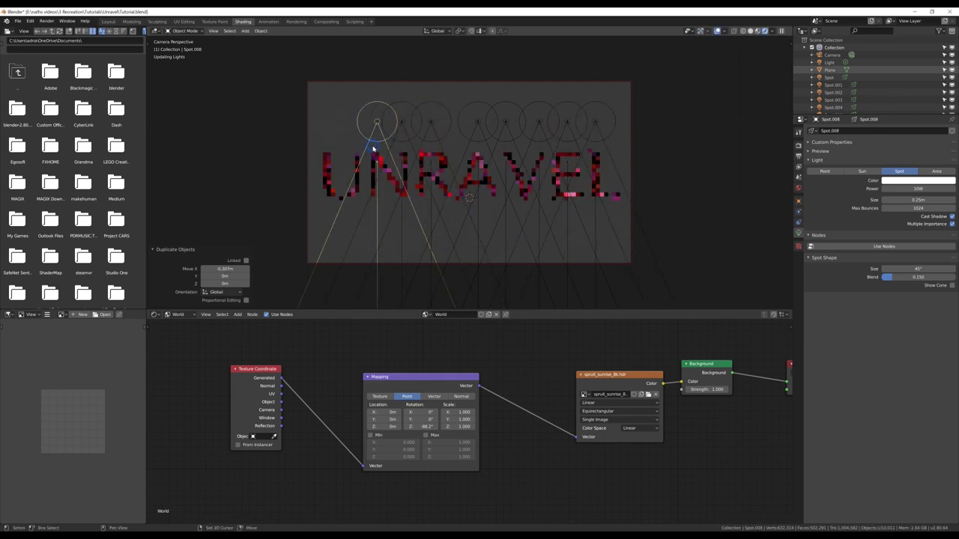
{"action": "key", "text": "shift+d"}
{"action": "key", "text": "x"}
{"action": "left_click", "coordinate": [367, 154]}
{"action": "key", "text": "shift+d"}
{"action": "key", "text": "x"}
{"action": "left_click", "coordinate": [352, 154]}
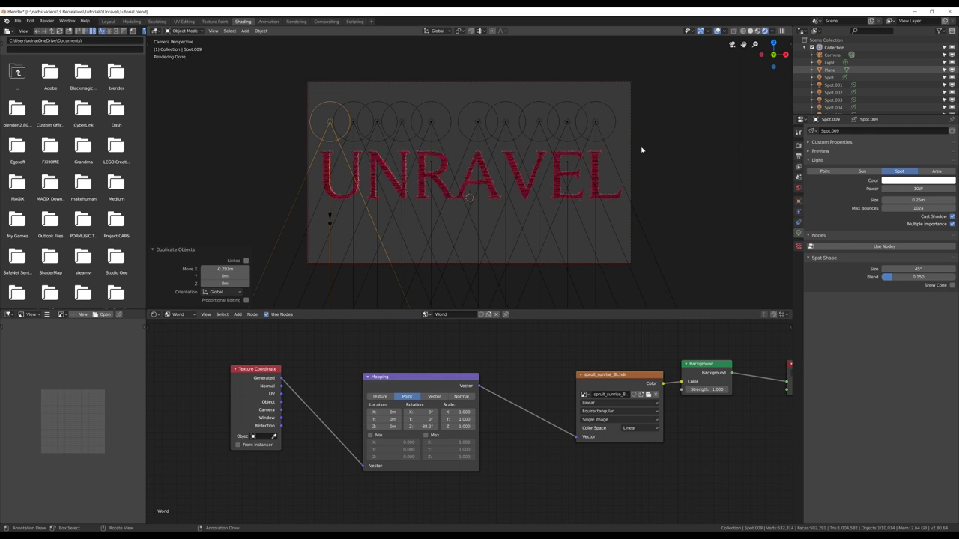
Set output resolution X to 3840 and Y to 2160, then change Y to 1080
{"action": "left_click", "coordinate": [797, 157]}
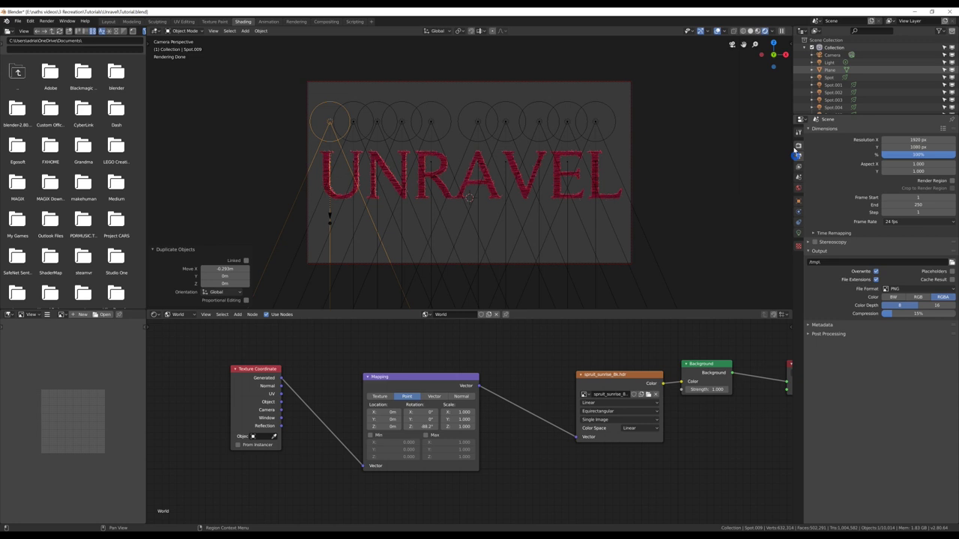
{"action": "left_click", "coordinate": [907, 141]}
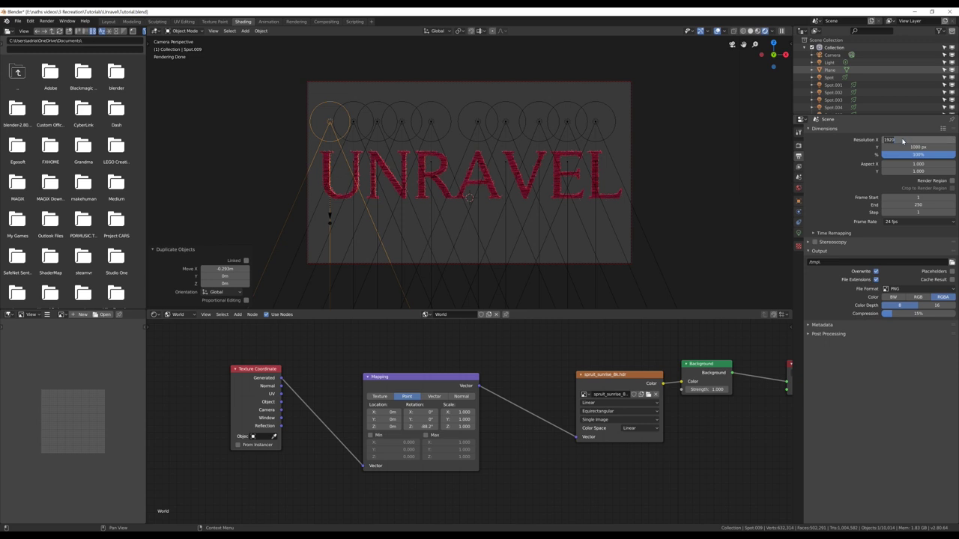
{"action": "type", "text": "3840"}
{"action": "key", "text": "Return"}
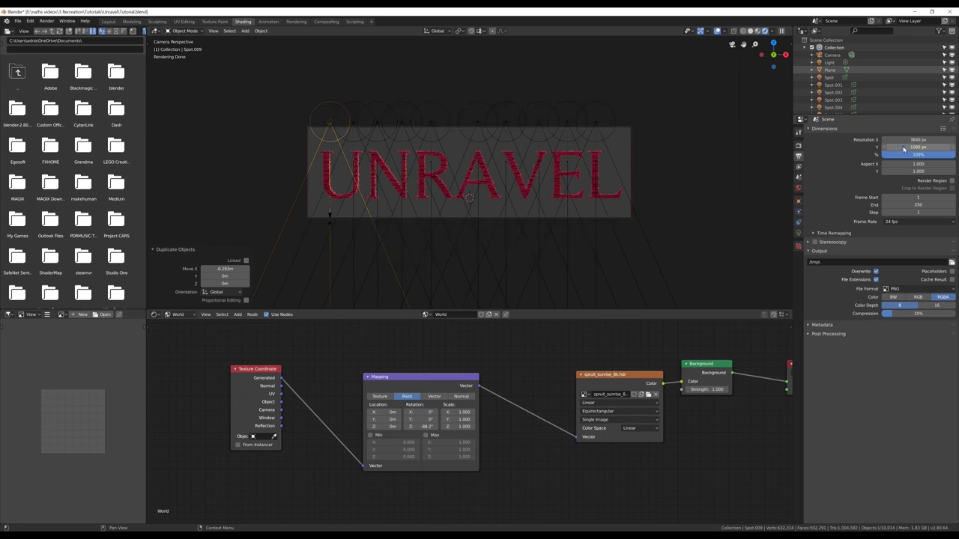
{"action": "left_click", "coordinate": [905, 148]}
{"action": "type", "text": "2160"}
{"action": "key", "text": "Return"}
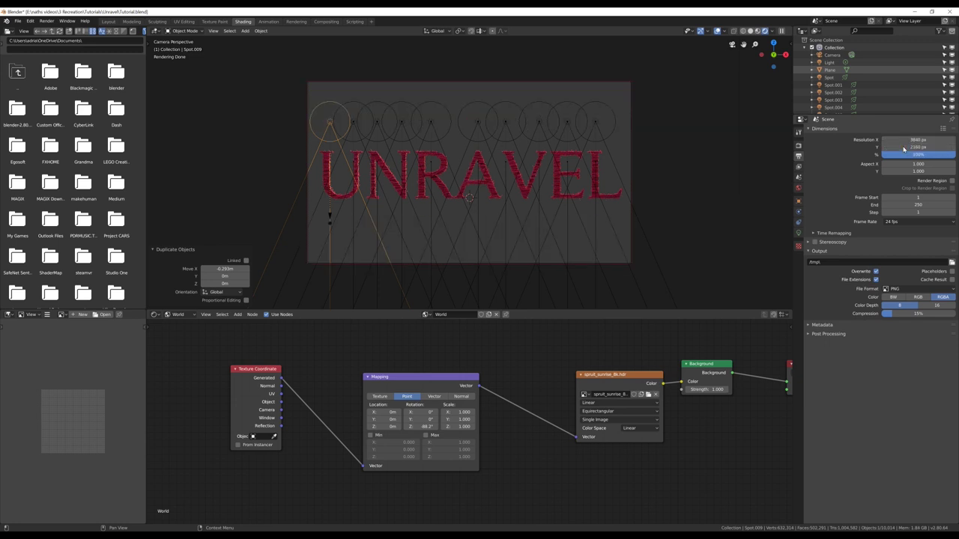
{"action": "left_click", "coordinate": [904, 148]}
{"action": "type", "text": "1080"}
{"action": "key", "text": "Return"}
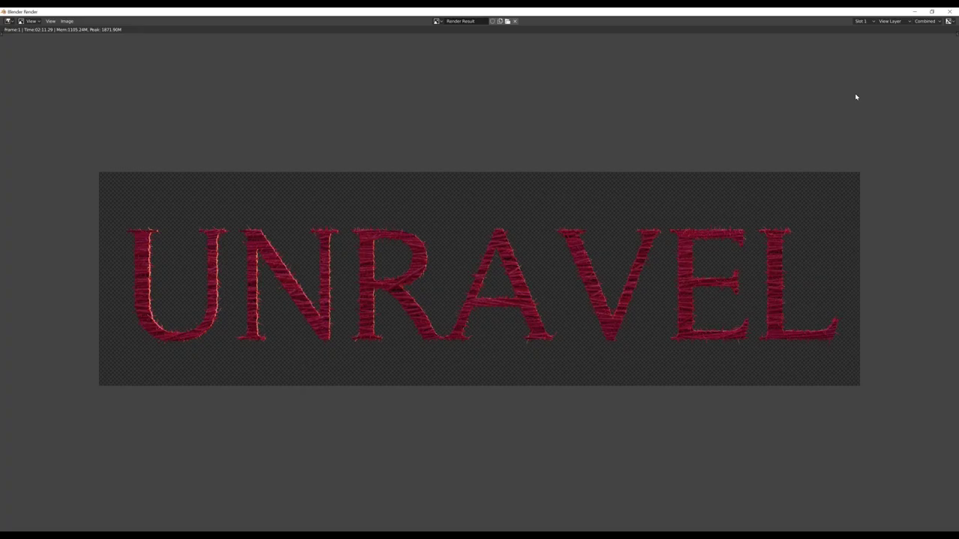
{"action": "left_click", "coordinate": [949, 11]}
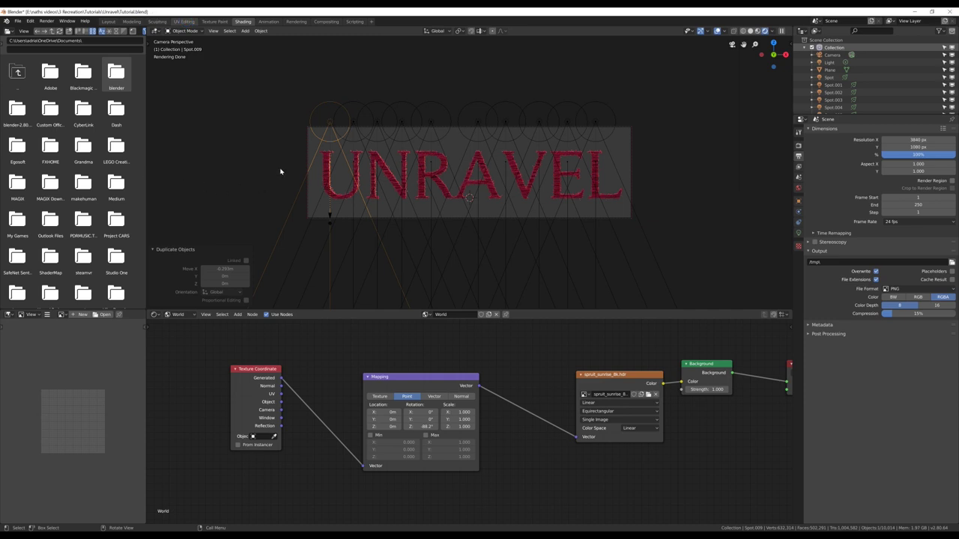
{"action": "key", "text": "ctrl+z"}
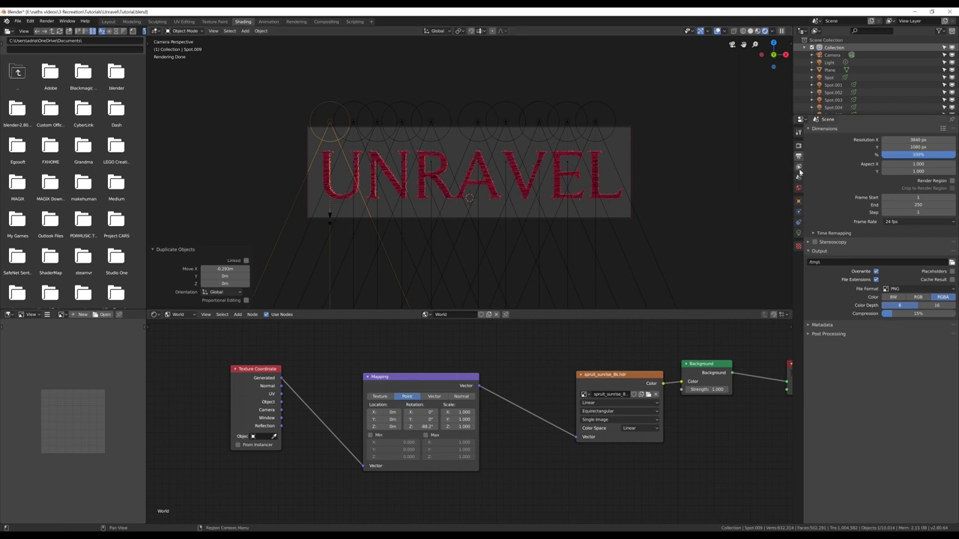
Select the UNRAVEL text and raise its Displace modifier strength from 0.02 to 0.06
{"action": "left_click", "coordinate": [596, 187]}
{"action": "left_click", "coordinate": [798, 213]}
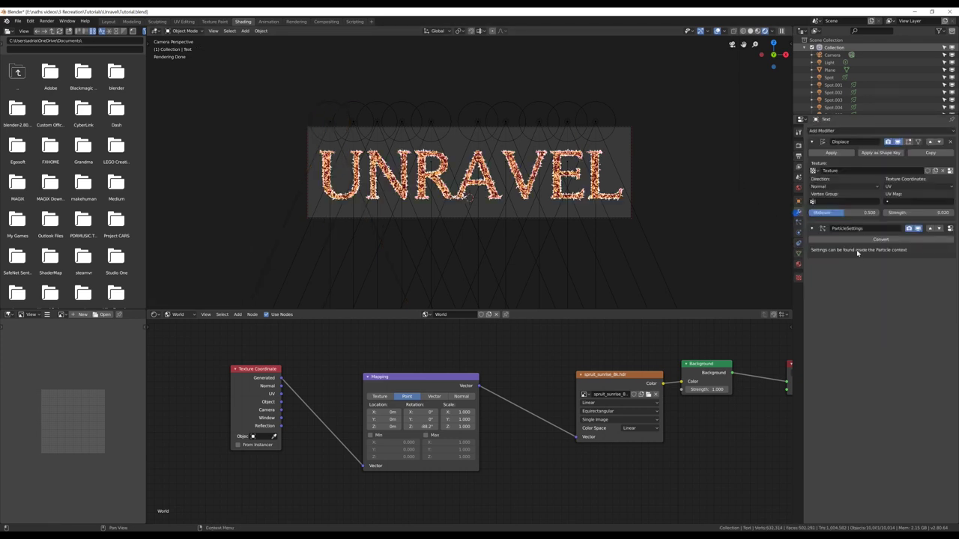
{"action": "left_click", "coordinate": [932, 217]}
{"action": "key", "text": "Return"}
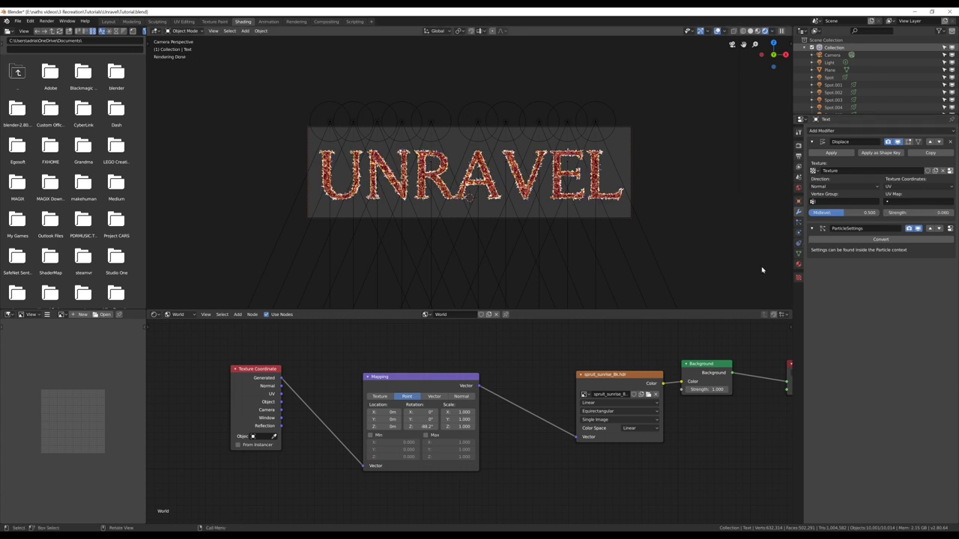